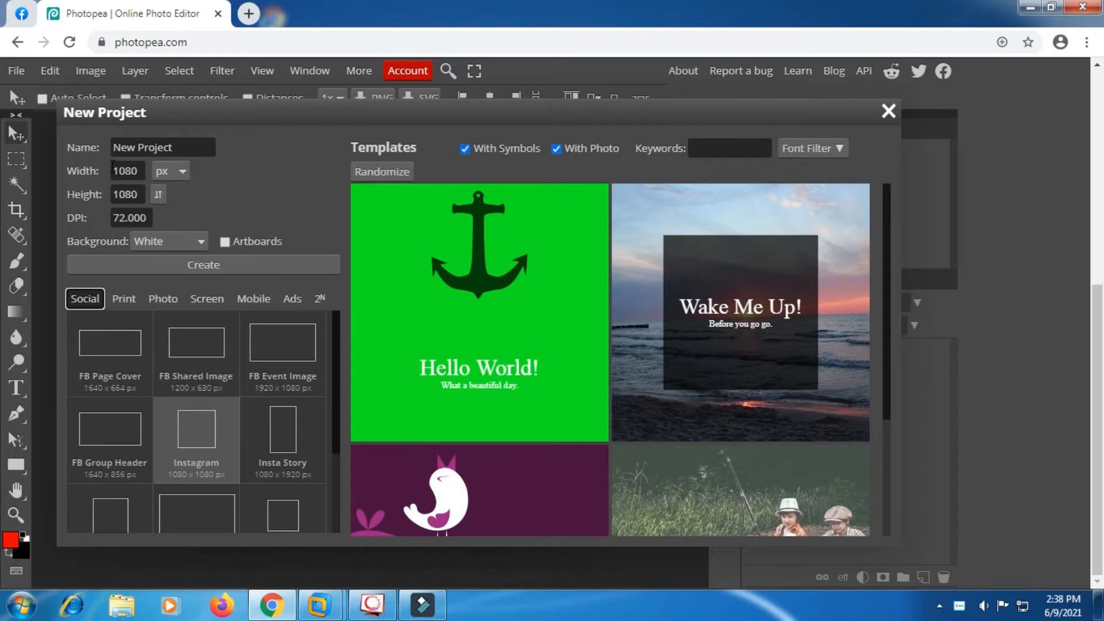
# Create a new 1080 × 1080 px project with a white background
pyautogui.click(259, 199)
pyautogui.doubleClick(118, 196)
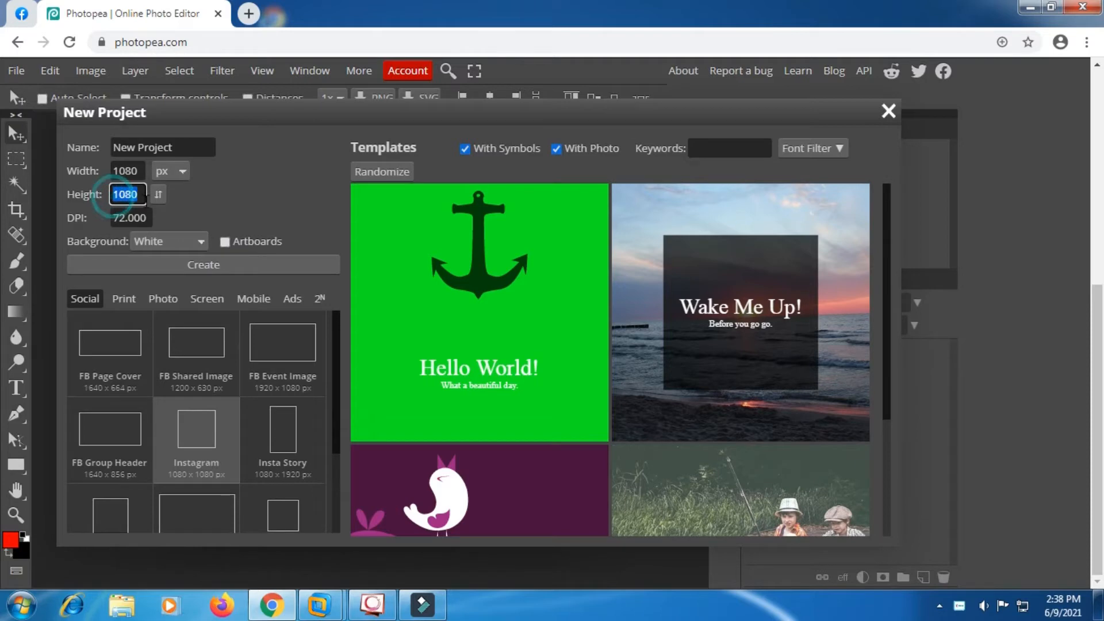
pyautogui.click(206, 270)
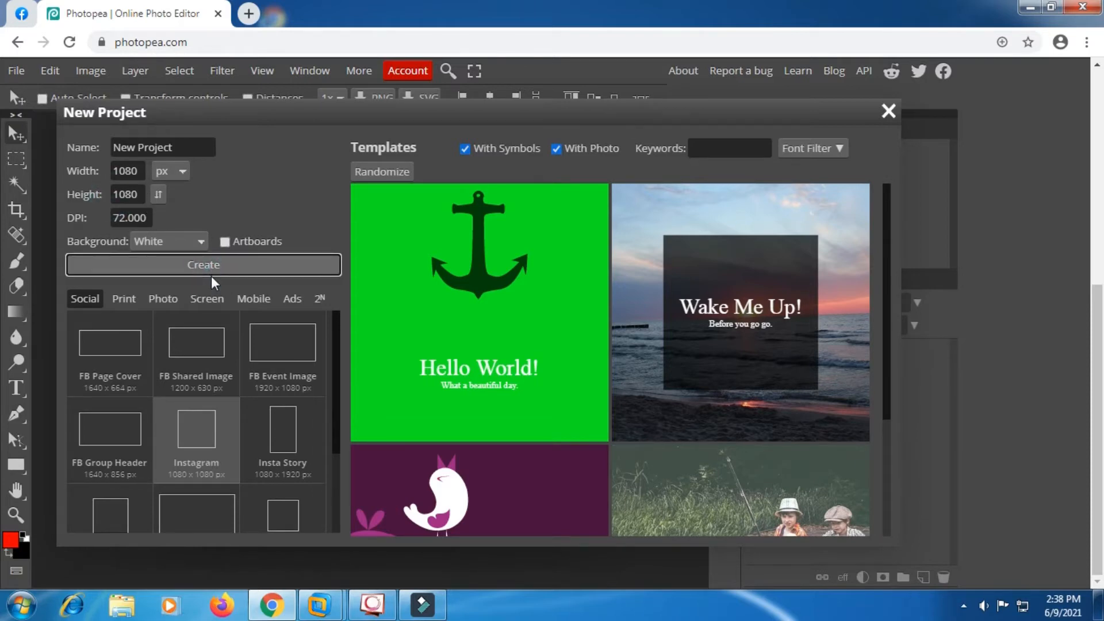
pyautogui.click(218, 266)
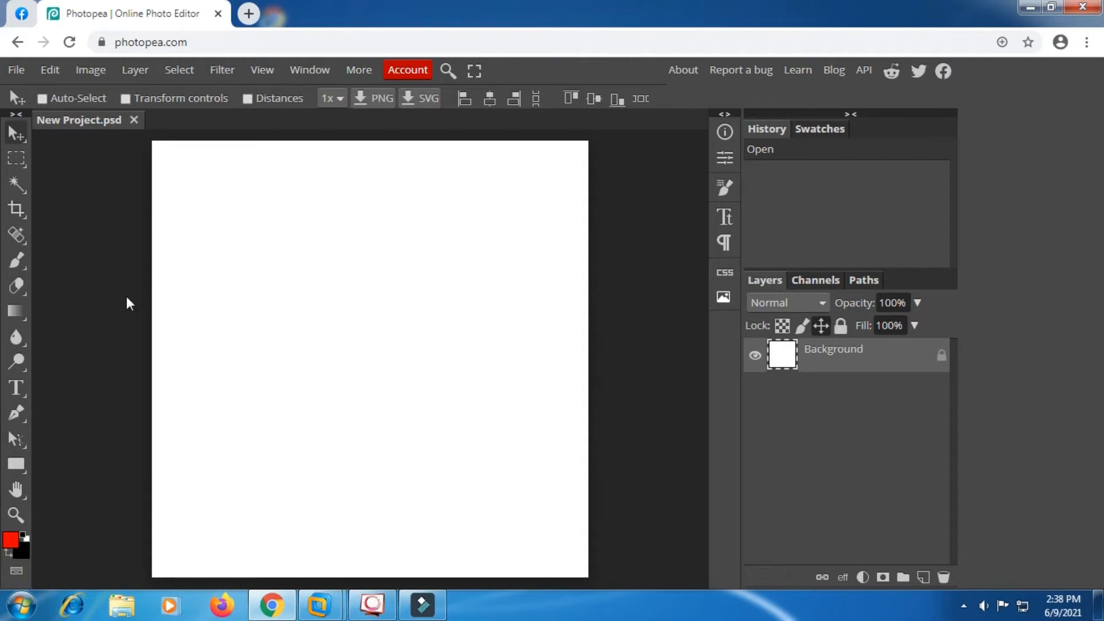
# Draw an ellipse with a fixed size of 500 × 500 at the centre of the canvas
pyautogui.rightClick(20, 467)
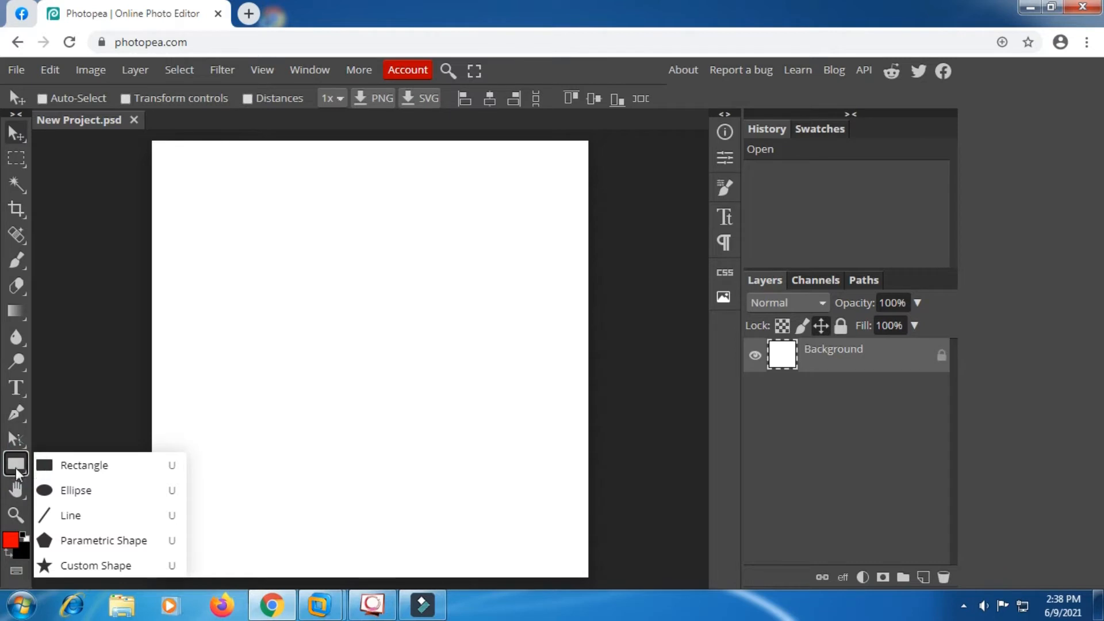
pyautogui.click(89, 493)
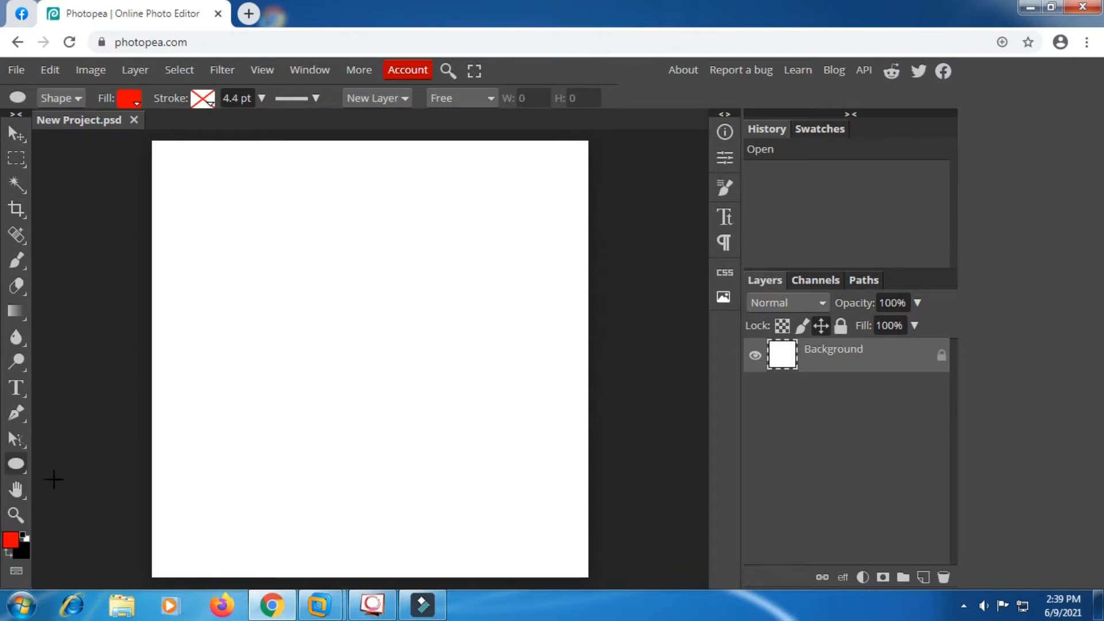
pyautogui.click(491, 97)
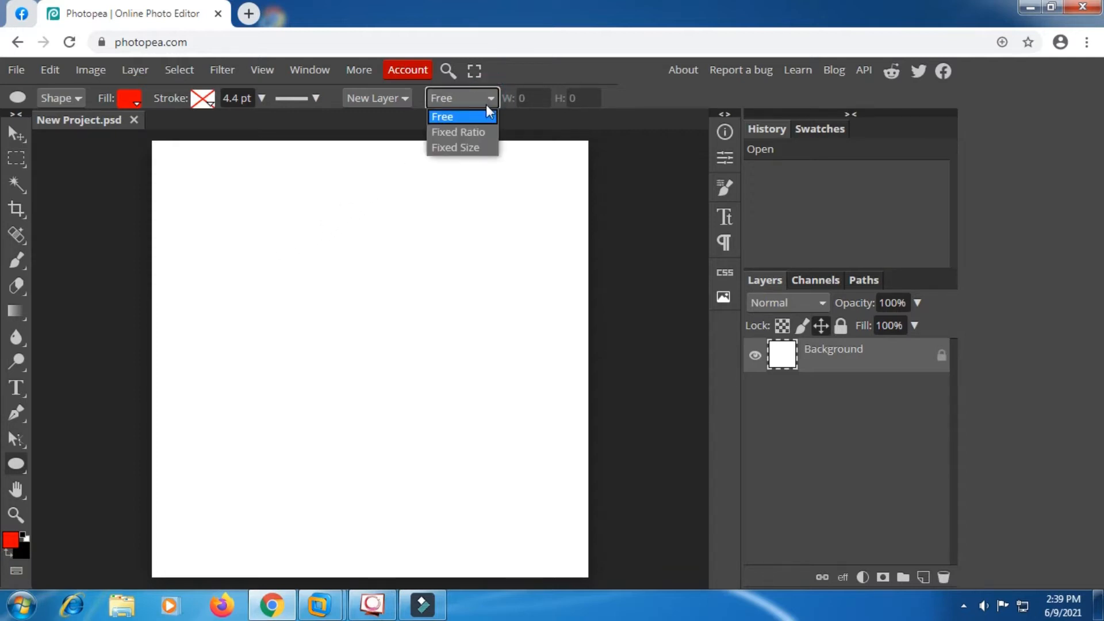
pyautogui.click(476, 149)
pyautogui.click(539, 99)
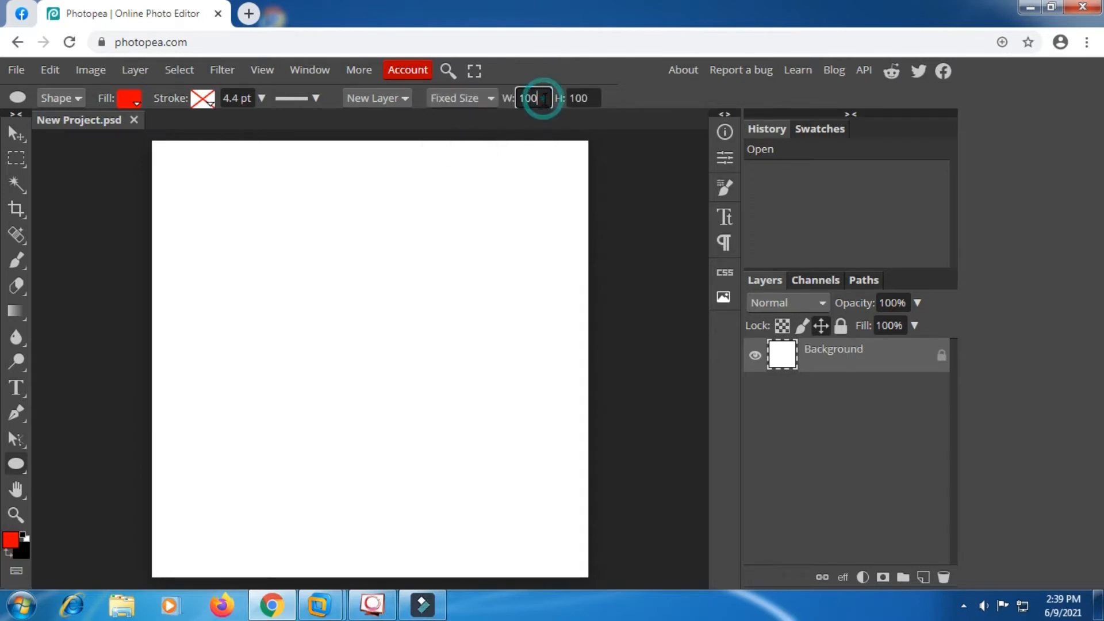
pyautogui.write('500')
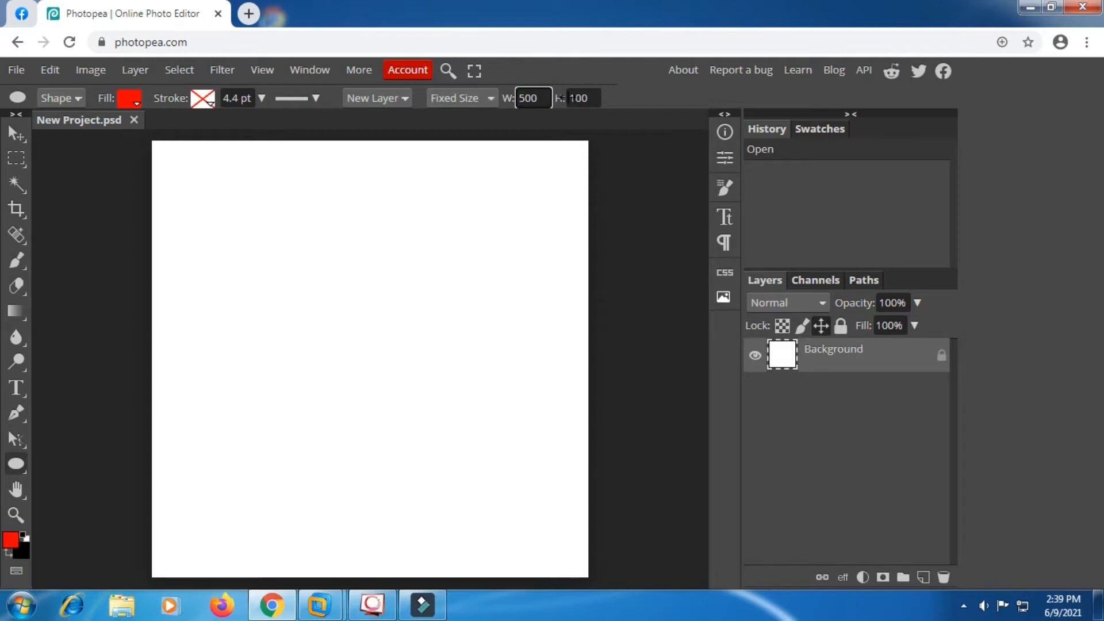
pyautogui.press('Tab')
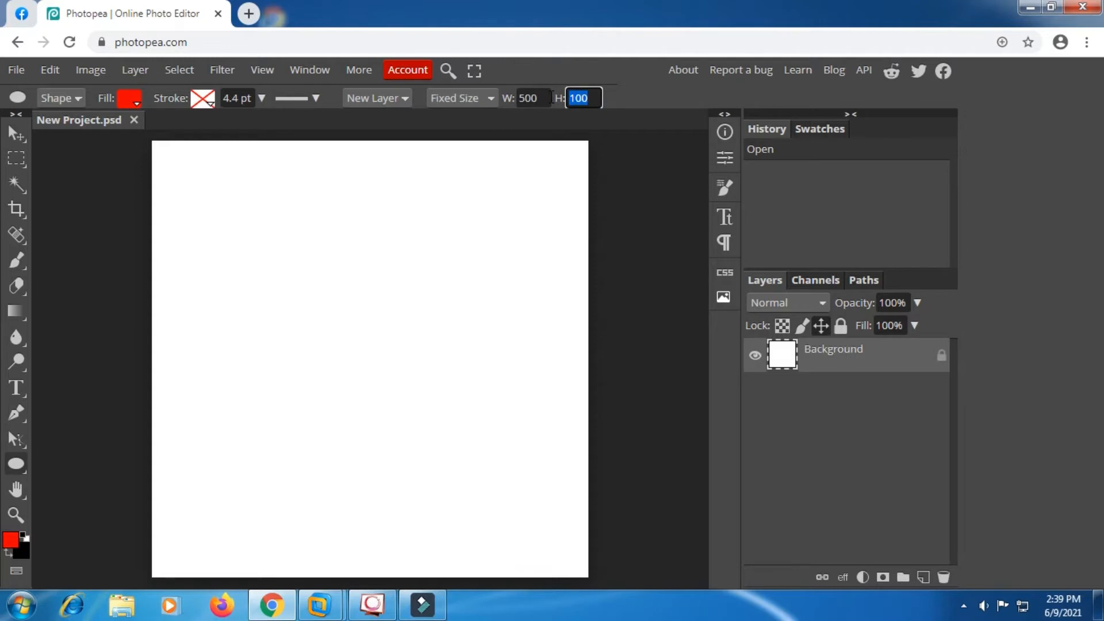
pyautogui.write('500')
pyautogui.moveTo(187, 187); pyautogui.dragTo(473, 458)
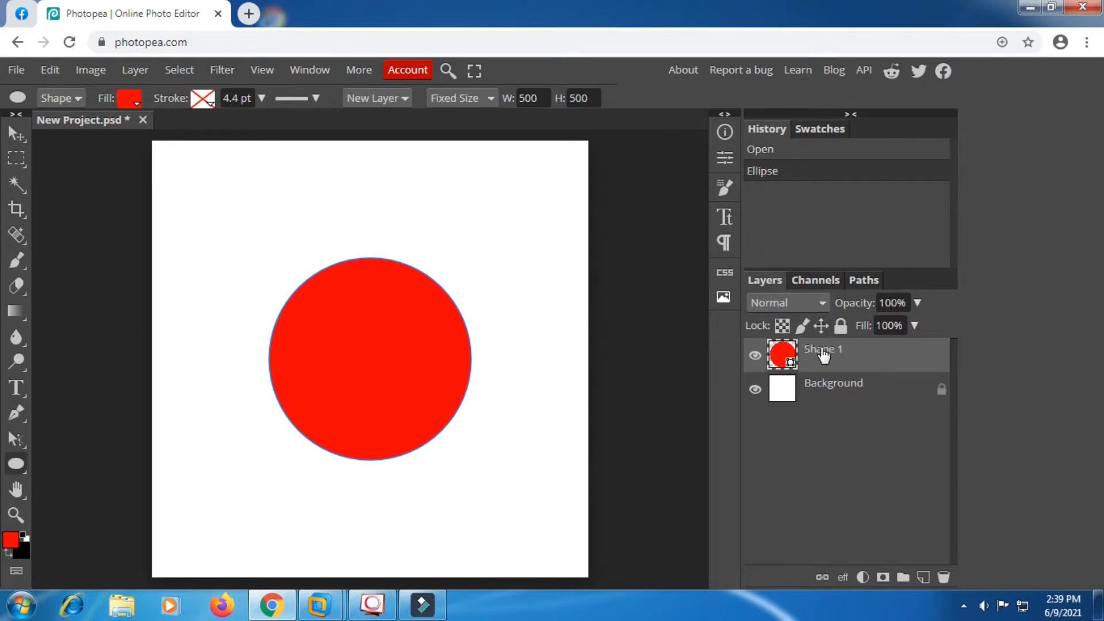
# Remove the fill from the circle shape so only its path outline is left
pyautogui.click(756, 357)
pyautogui.click(755, 356)
pyautogui.click(844, 352)
pyautogui.click(137, 103)
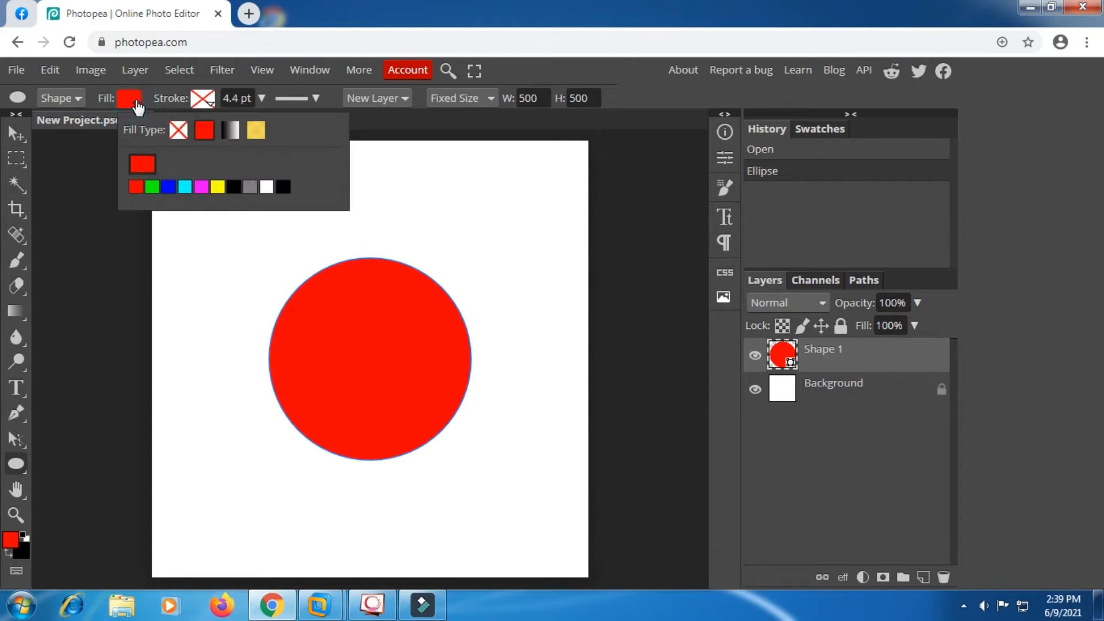
pyautogui.click(178, 130)
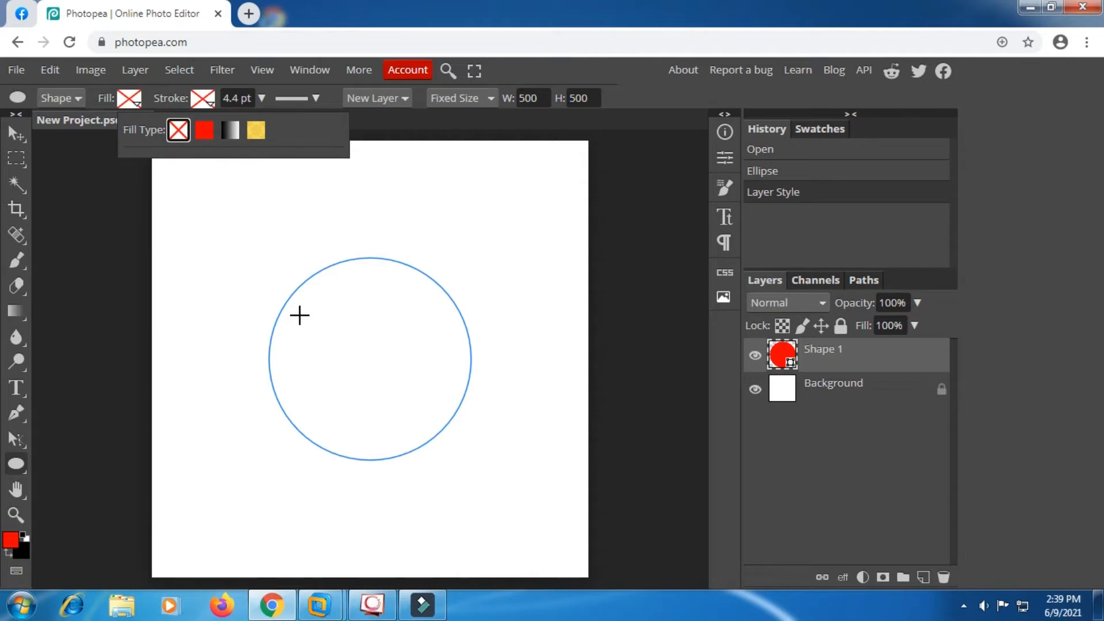
# Add the text "PAKDE BENYO VISUAL EDITOR" along the circle's path and enlarge it to 96 px
pyautogui.click(16, 391)
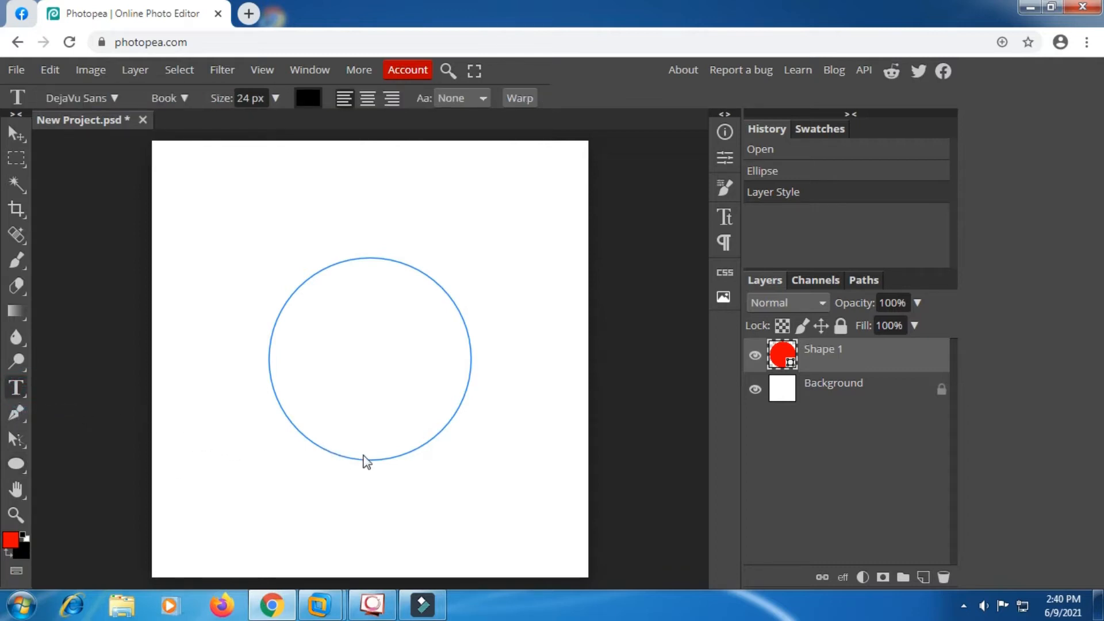
pyautogui.click(327, 449)
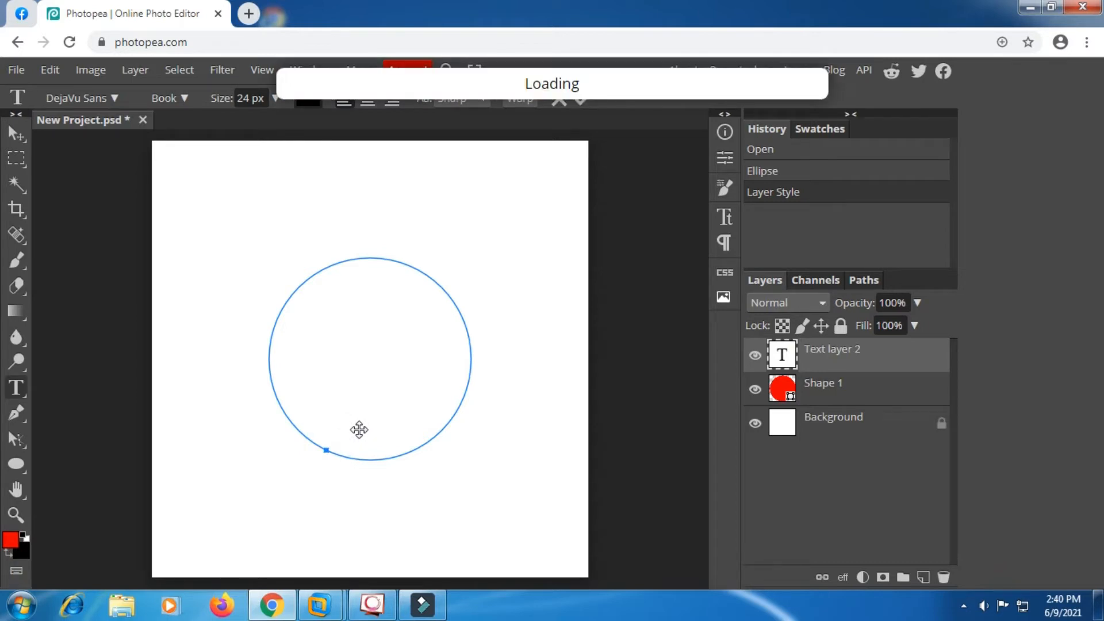
pyautogui.write('PAK')
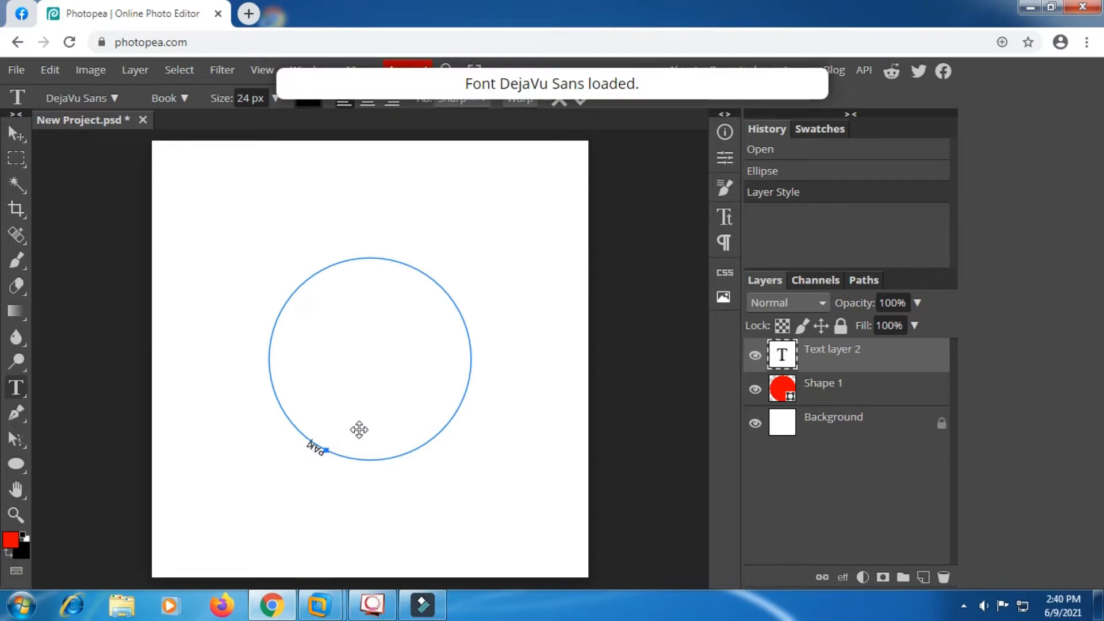
pyautogui.write('IE BE')
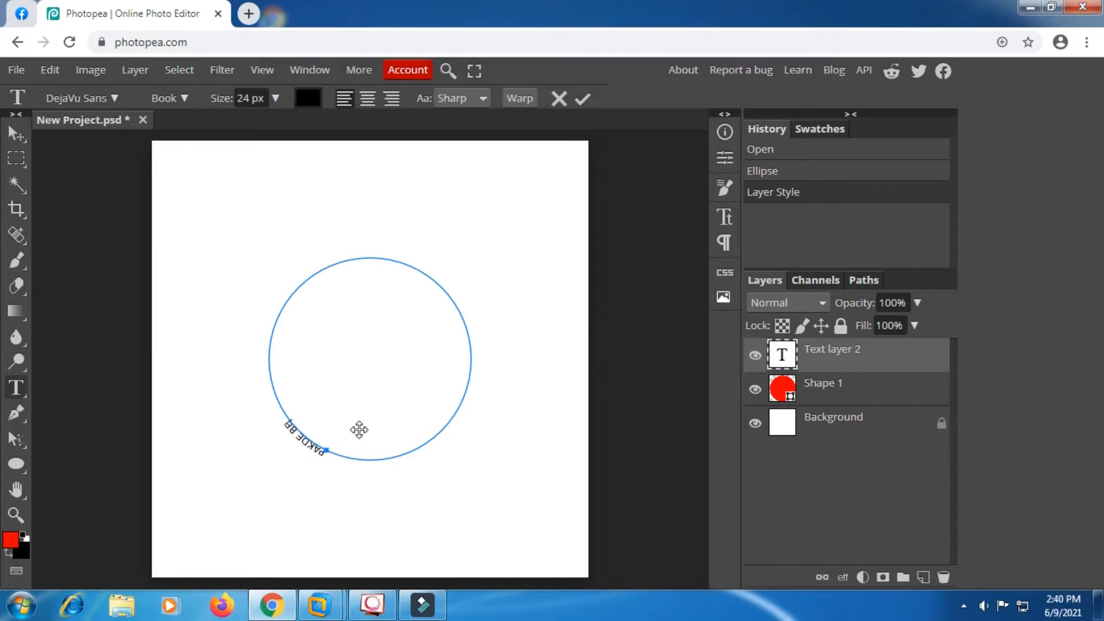
pyautogui.write('NYO VISUAL EDITOR')
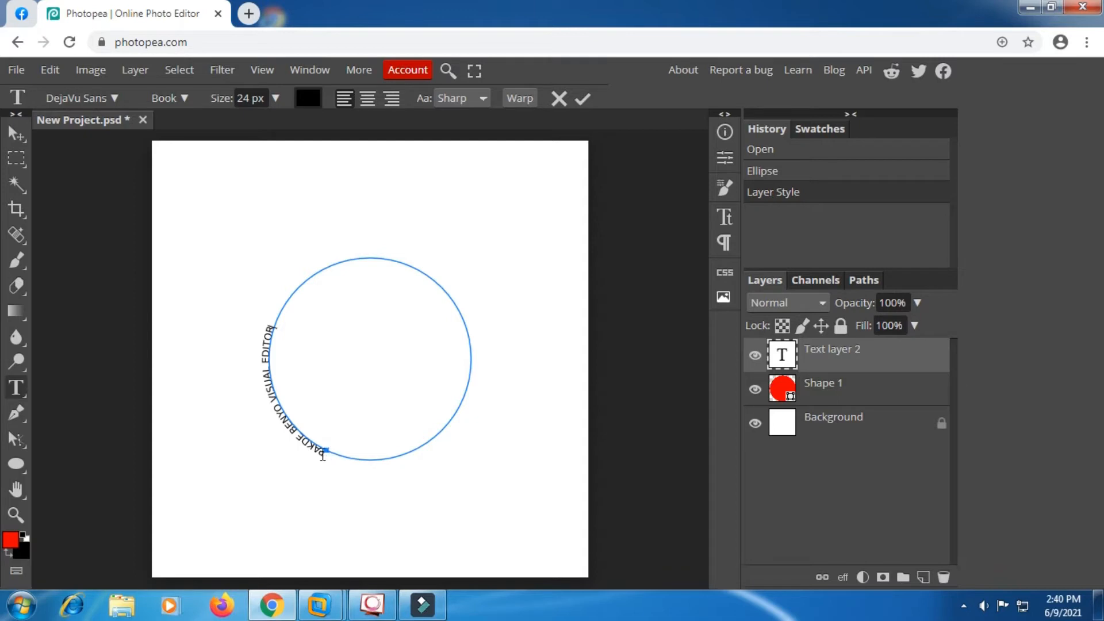
pyautogui.moveTo(323, 455); pyautogui.dragTo(256, 310)
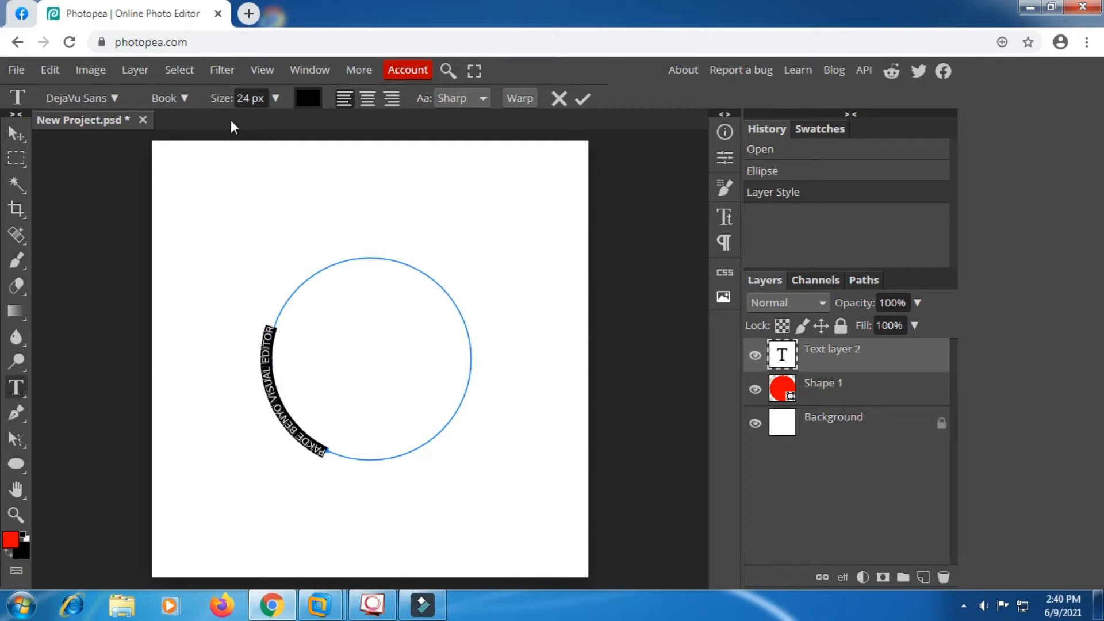
pyautogui.moveTo(217, 100); pyautogui.dragTo(266, 102)
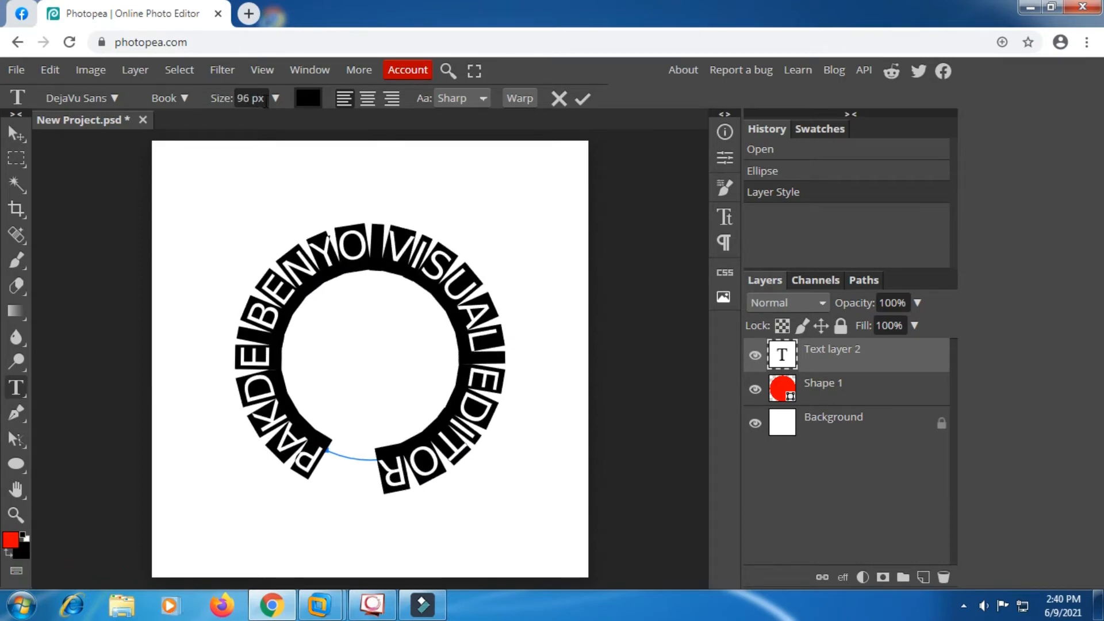
# Change the curved text's font to Dustismo Roman and its size to 107 px
pyautogui.click(118, 98)
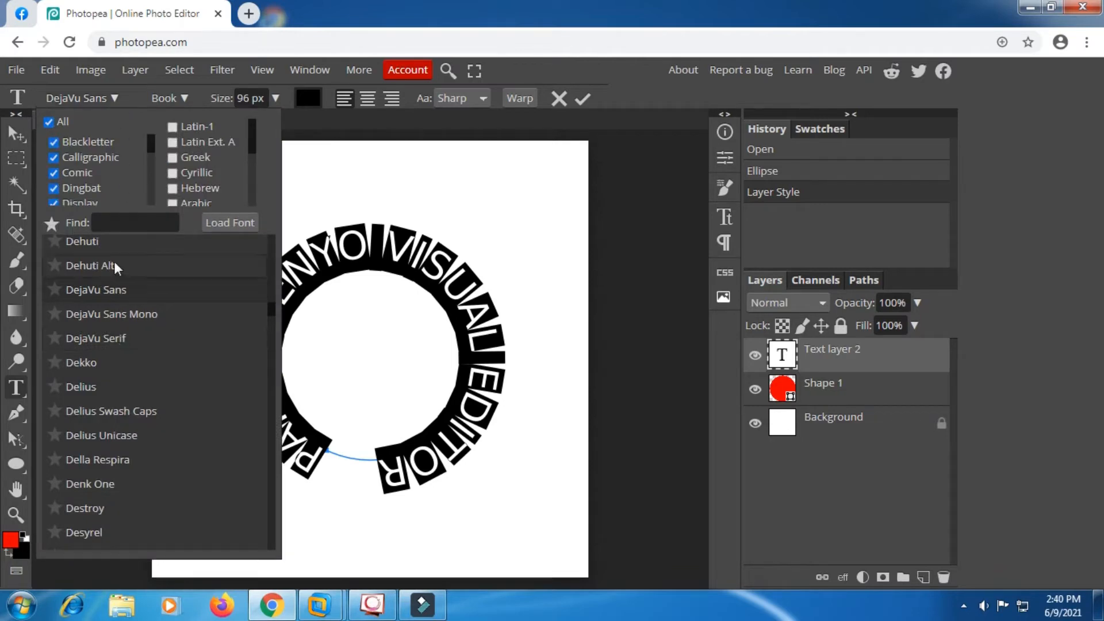
pyautogui.scroll(-3, 112, 348)
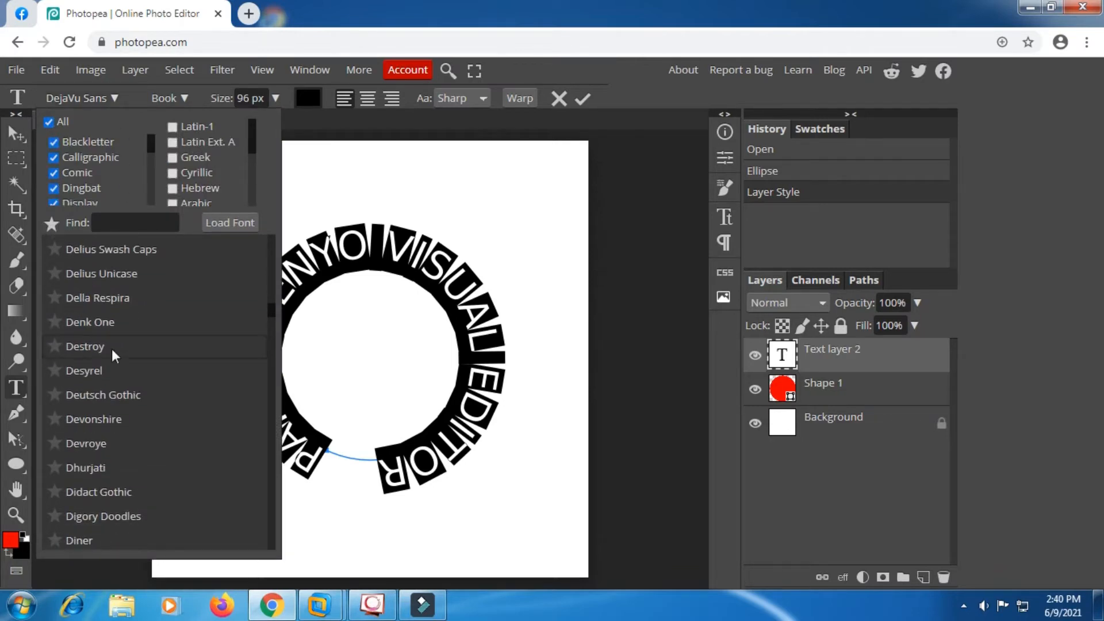
pyautogui.scroll(3, 117, 325)
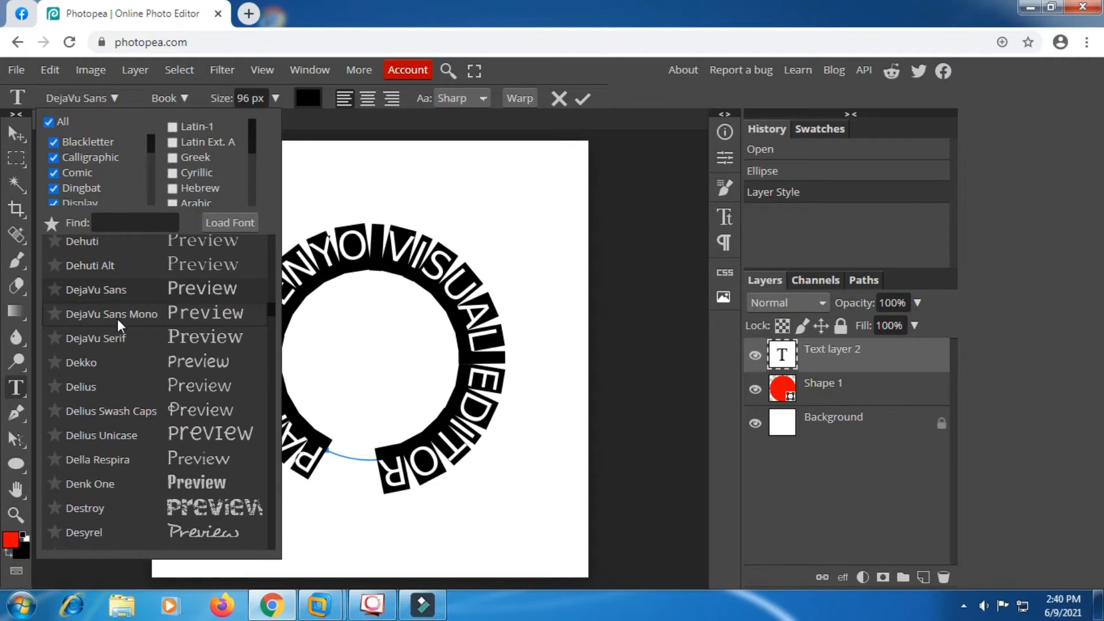
pyautogui.scroll(-2, 117, 325)
pyautogui.scroll(-5, 118, 321)
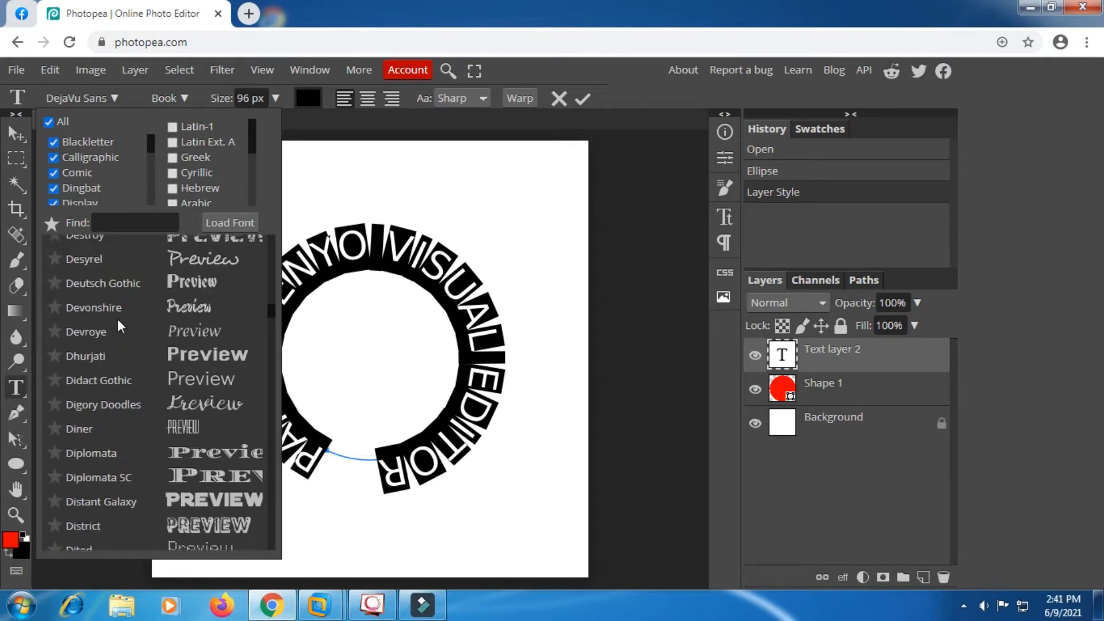
pyautogui.scroll(-2, 117, 323)
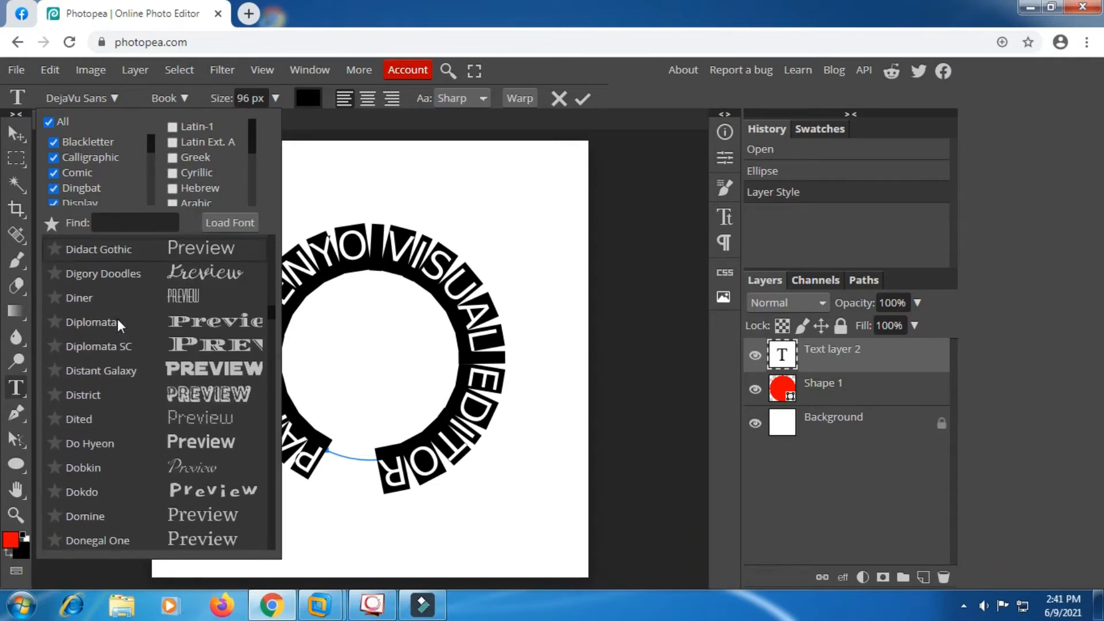
pyautogui.scroll(-3, 117, 323)
pyautogui.scroll(-3, 117, 318)
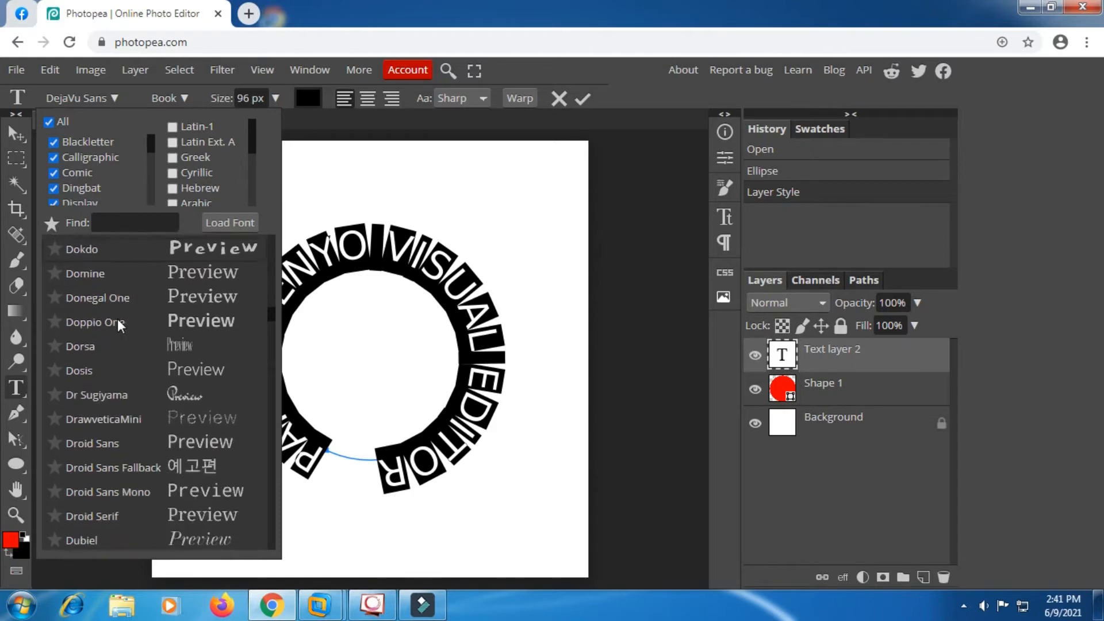
pyautogui.scroll(-2, 117, 318)
pyautogui.scroll(-3, 118, 318)
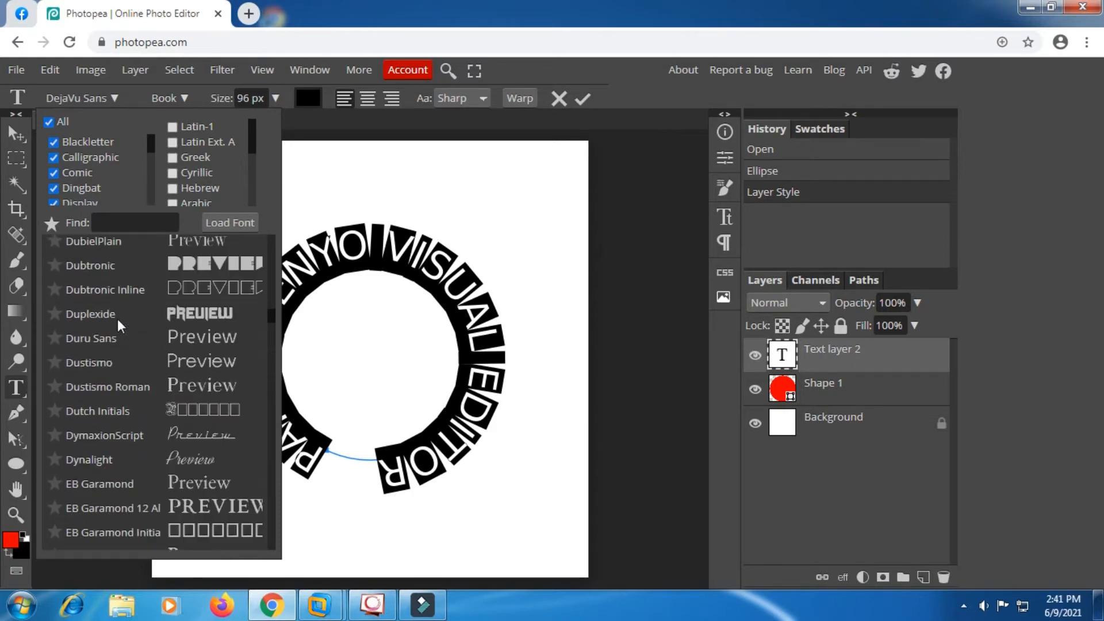
pyautogui.click(188, 386)
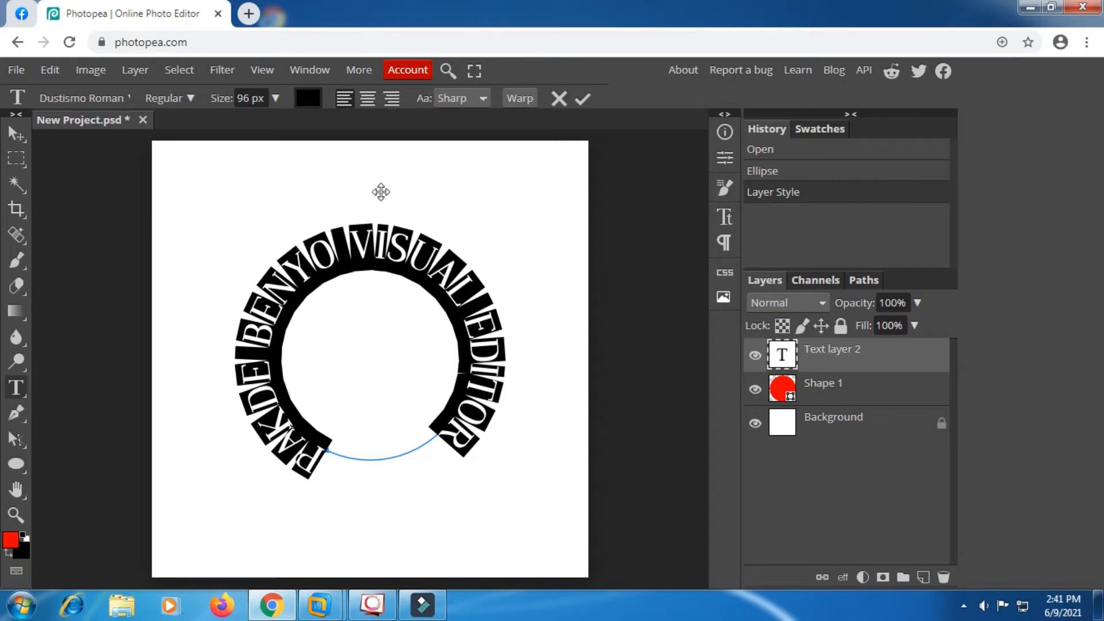
pyautogui.moveTo(222, 99); pyautogui.dragTo(227, 102)
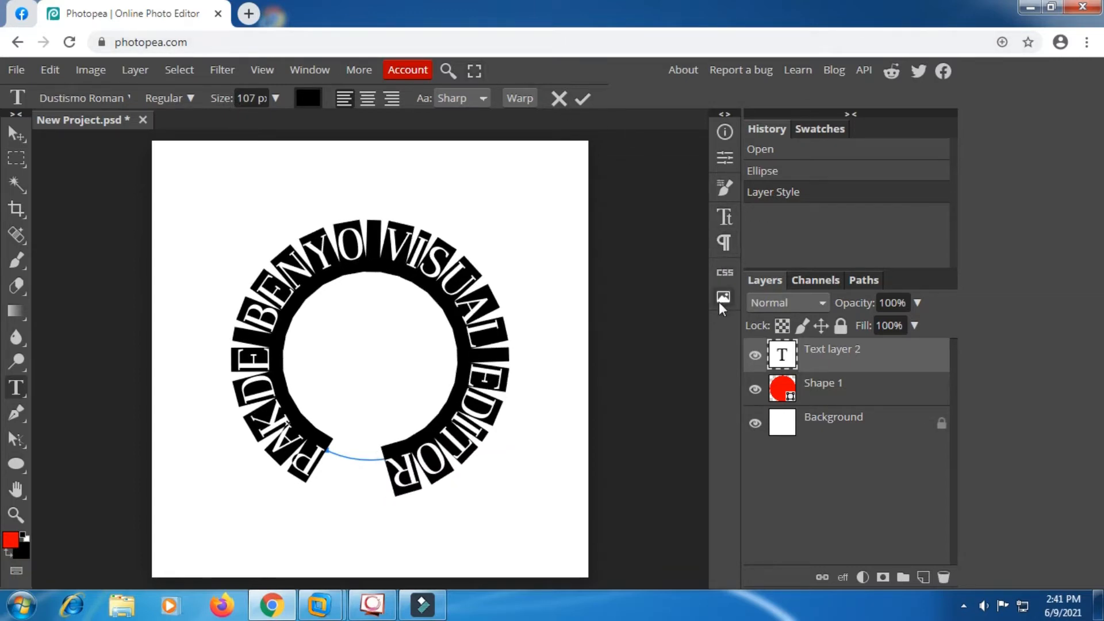
# Widen the letter spacing of the curved text by setting its tracking to 95%
pyautogui.click(725, 222)
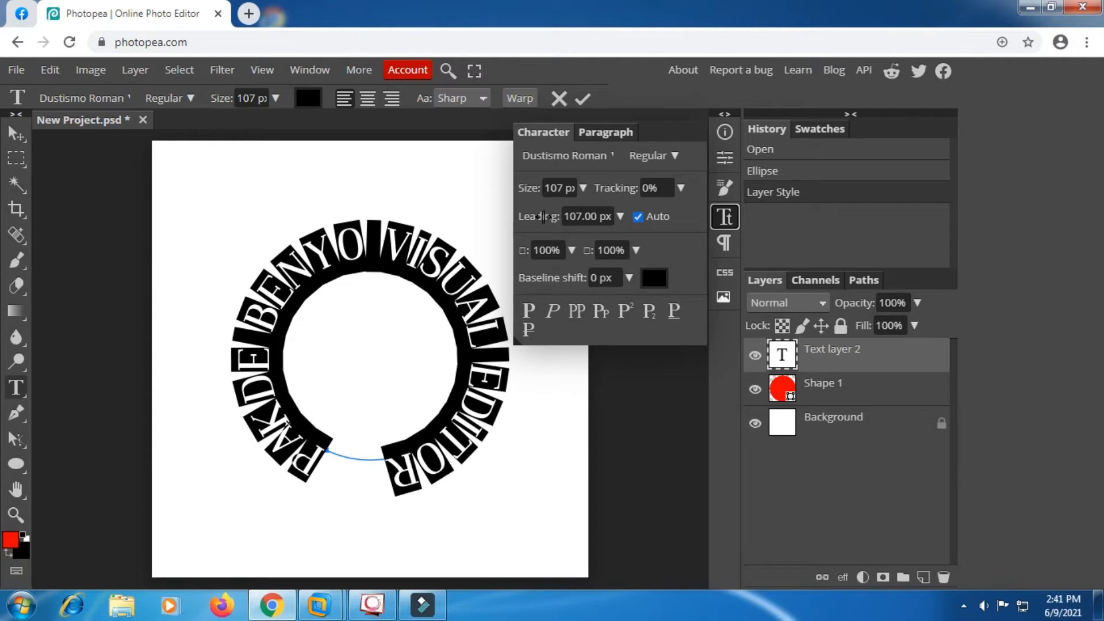
pyautogui.moveTo(613, 190)
pyautogui.mouseDown()
pyautogui.moveTo(604, 184)
pyautogui.moveTo(612, 189)
pyautogui.mouseUp()
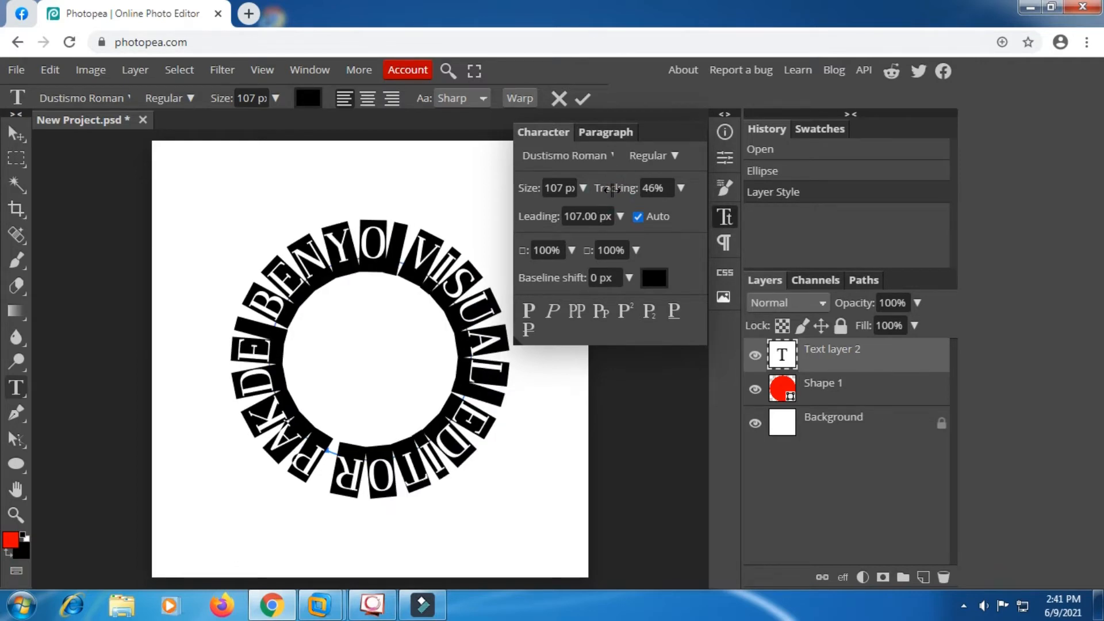
pyautogui.moveTo(612, 190); pyautogui.dragTo(616, 190)
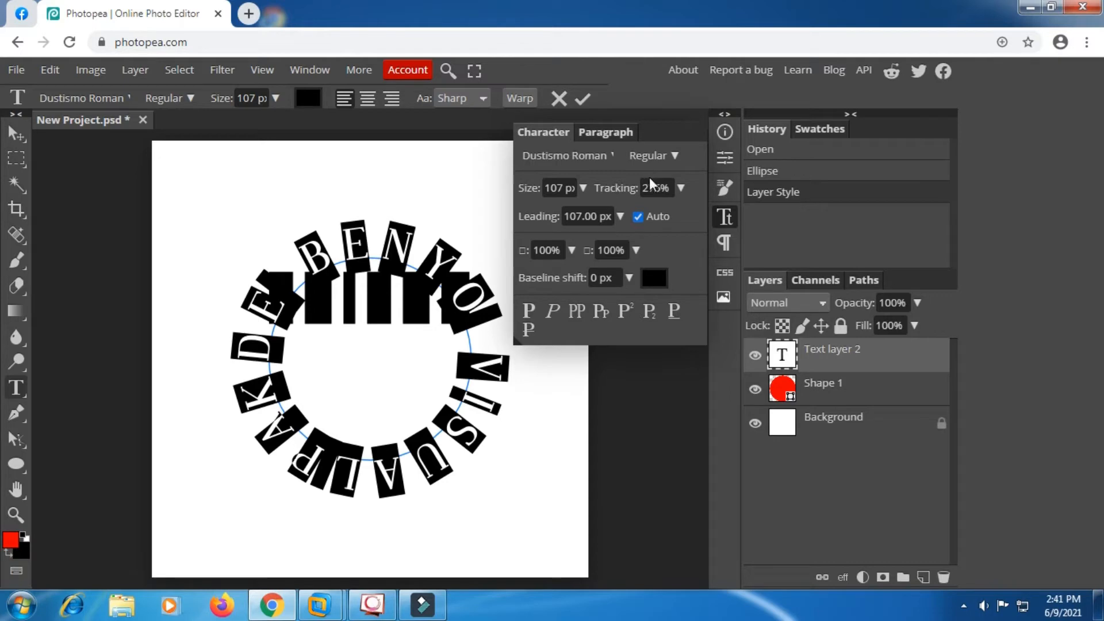
pyautogui.moveTo(628, 191)
pyautogui.mouseDown()
pyautogui.moveTo(618, 194)
pyautogui.moveTo(637, 182)
pyautogui.mouseUp()
pyautogui.press('Down')
pyautogui.press('Down')
pyautogui.press('Down')
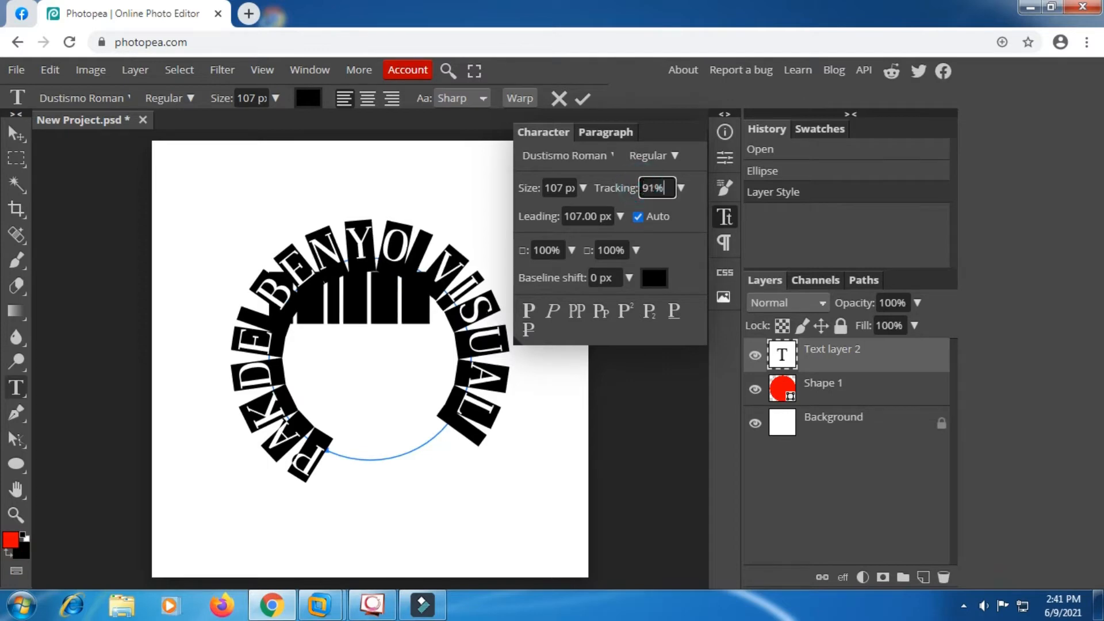
pyautogui.press('Up')
pyautogui.press('Up')
pyautogui.press('Up')
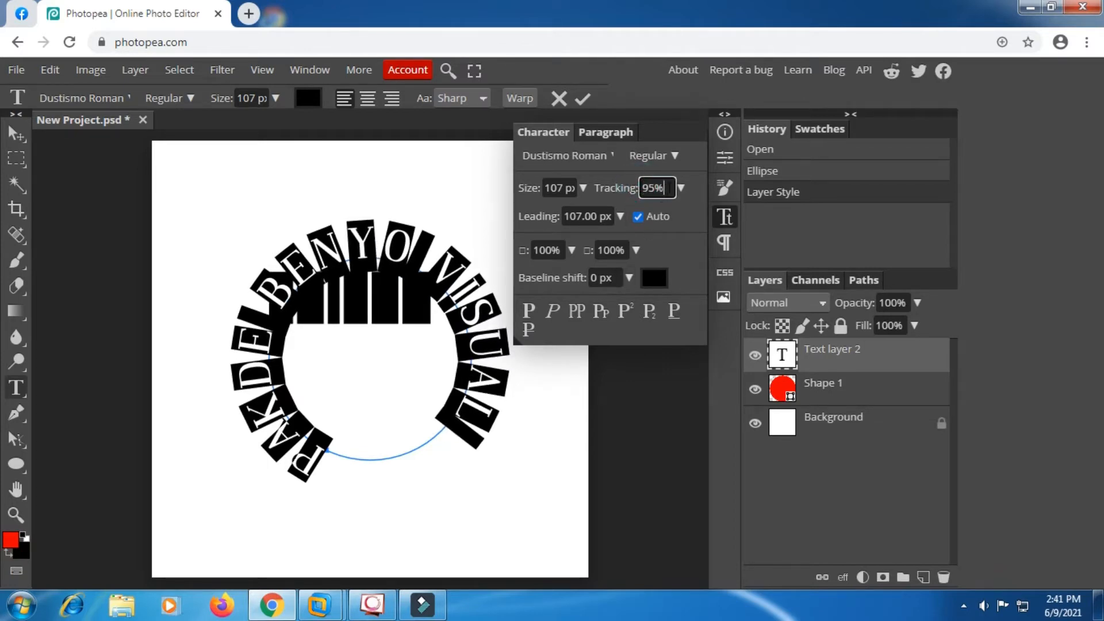
# Tighten the curved text's tracking to -52%
pyautogui.click(681, 188)
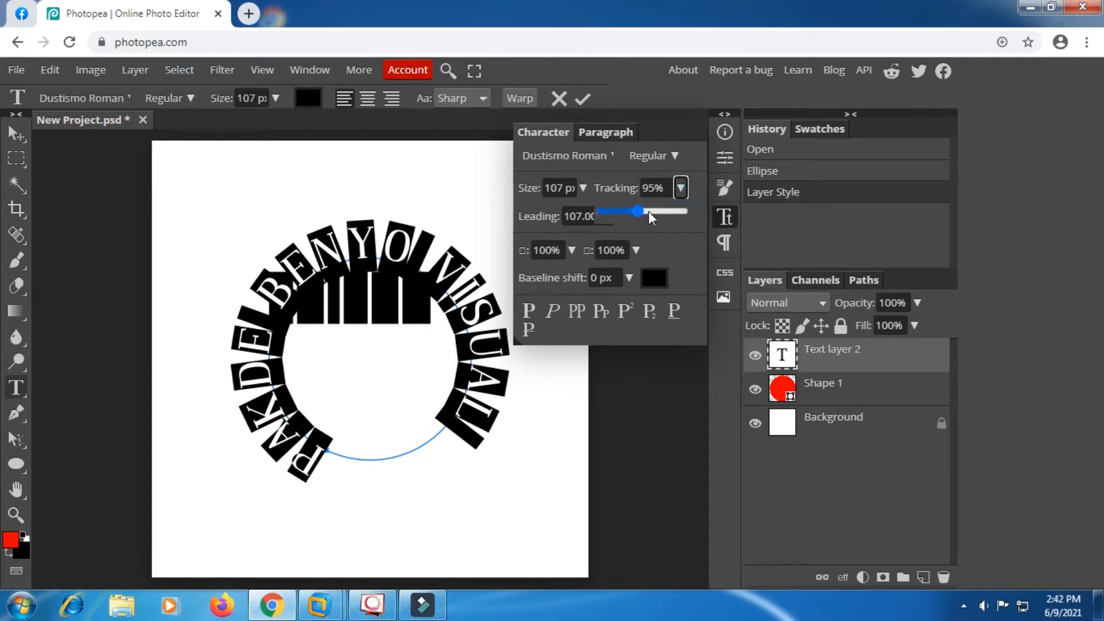
pyautogui.moveTo(642, 214); pyautogui.dragTo(635, 211)
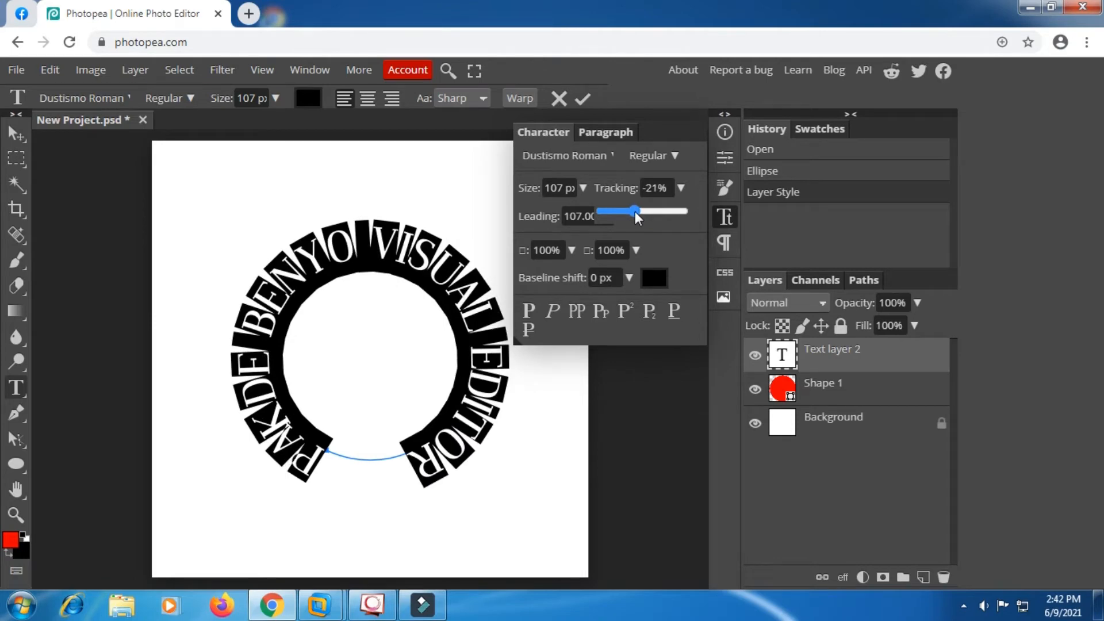
pyautogui.moveTo(635, 211); pyautogui.dragTo(634, 210)
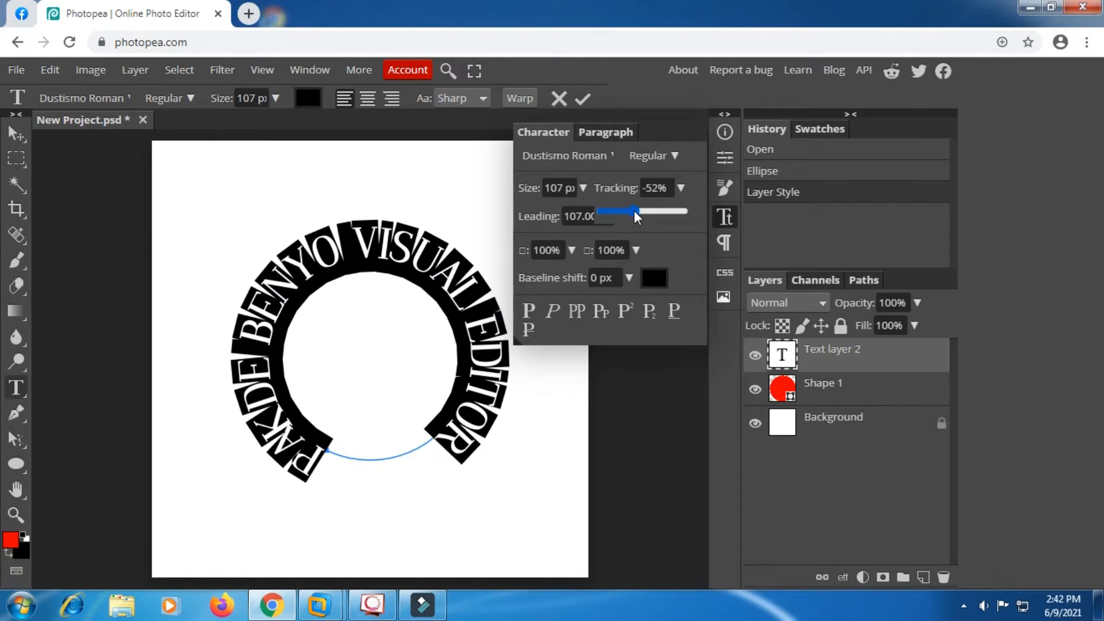
# Set the curved text's tracking to 28% to spread the letters along the circle
pyautogui.click(671, 188)
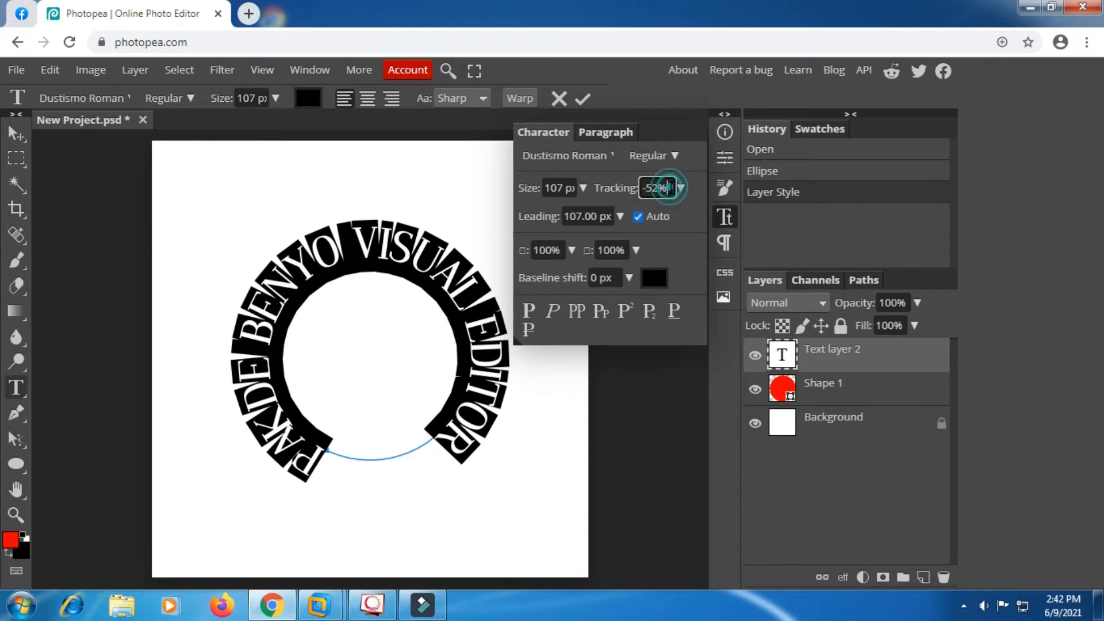
pyautogui.press('Down')
pyautogui.press('Down')
pyautogui.press('Down')
pyautogui.press('Up')
pyautogui.press('Up')
pyautogui.press('Up')
pyautogui.press('Up')
pyautogui.press('Up')
pyautogui.press('Up')
pyautogui.press('Up')
pyautogui.press('Up')
pyautogui.press('Up')
pyautogui.press('Up')
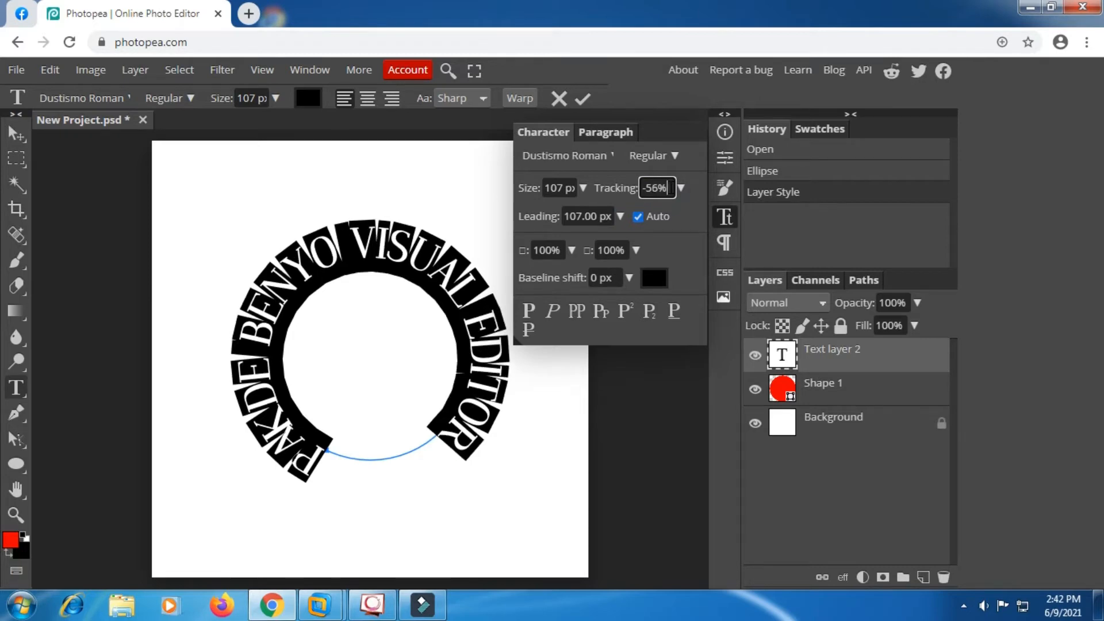
pyautogui.press('Up')
pyautogui.press('Up')
pyautogui.press('Up')
pyautogui.press('Up')
pyautogui.press('Up')
pyautogui.press('Up')
pyautogui.press('Up')
pyautogui.press('Up')
pyautogui.press('Up')
pyautogui.press('Up')
pyautogui.press('Up')
pyautogui.press('Up')
pyautogui.press('Up')
pyautogui.press('Up')
pyautogui.press('Up')
pyautogui.press('Up')
pyautogui.press('Up')
pyautogui.press('Up')
pyautogui.press('Up')
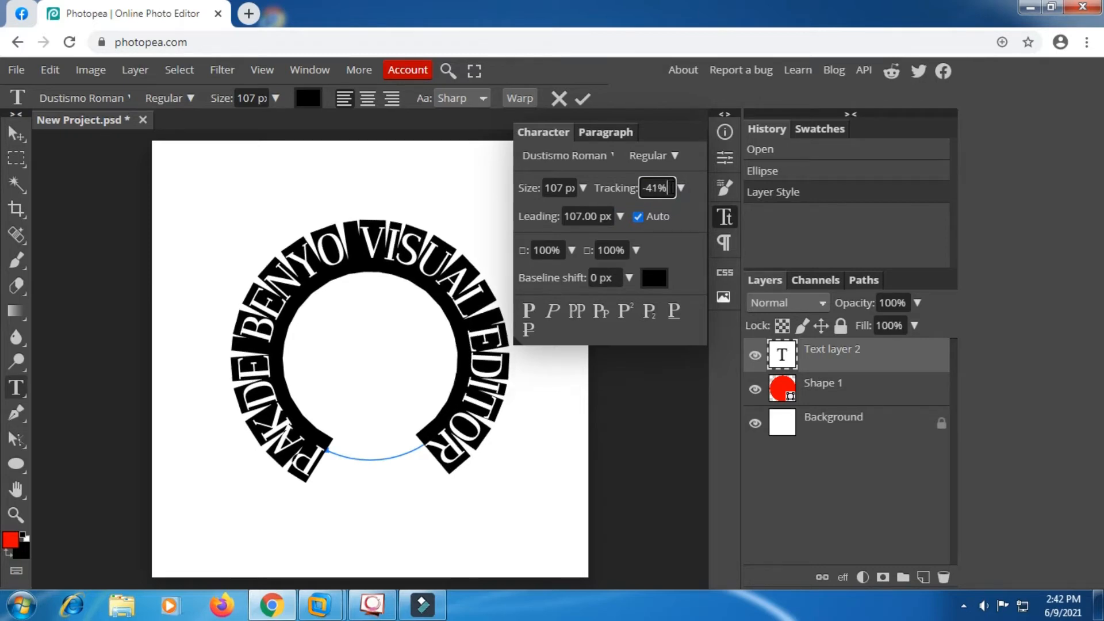
pyautogui.press('Up')
pyautogui.press('Up')
pyautogui.press('Up')
pyautogui.press('Up')
pyautogui.press('Up')
pyautogui.press('Up')
pyautogui.press('Up')
pyautogui.press('Up')
pyautogui.press('Up')
pyautogui.press('Up')
pyautogui.press('Up')
pyautogui.press('Up')
pyautogui.press('Up')
pyautogui.press('Up')
pyautogui.press('Up')
pyautogui.press('Up')
pyautogui.press('Up')
pyautogui.press('Up')
pyautogui.press('Up')
pyautogui.press('Up')
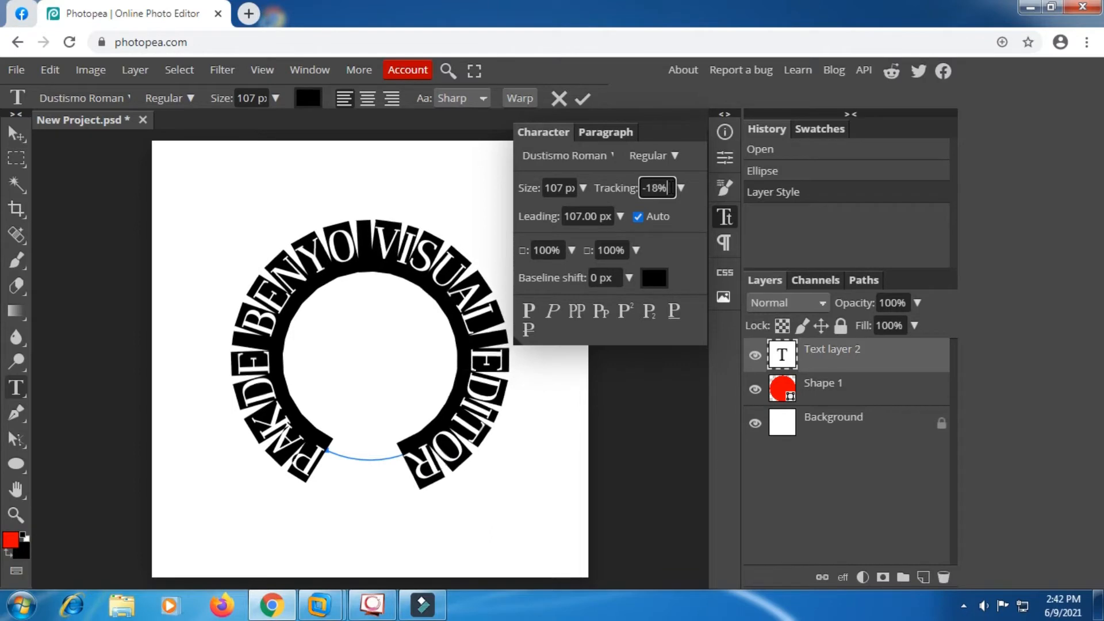
pyautogui.press('Up')
pyautogui.press('Up')
pyautogui.press('Up')
pyautogui.press('Up')
pyautogui.press('Up')
pyautogui.press('Up')
pyautogui.press('Up')
pyautogui.press('Up')
pyautogui.press('Up')
pyautogui.press('Up')
pyautogui.press('Up')
pyautogui.press('Up')
pyautogui.press('Up')
pyautogui.press('Up')
pyautogui.press('Up')
pyautogui.press('Up')
pyautogui.press('Up')
pyautogui.press('Up')
pyautogui.press('Up')
pyautogui.press('Up')
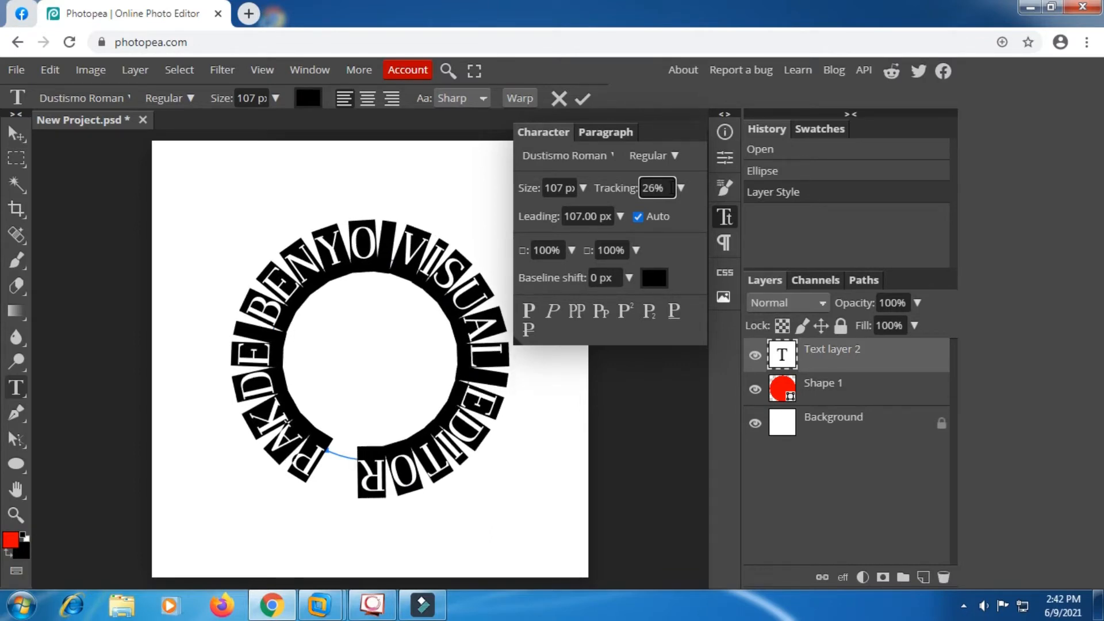
pyautogui.press('Up')
pyautogui.press('Up')
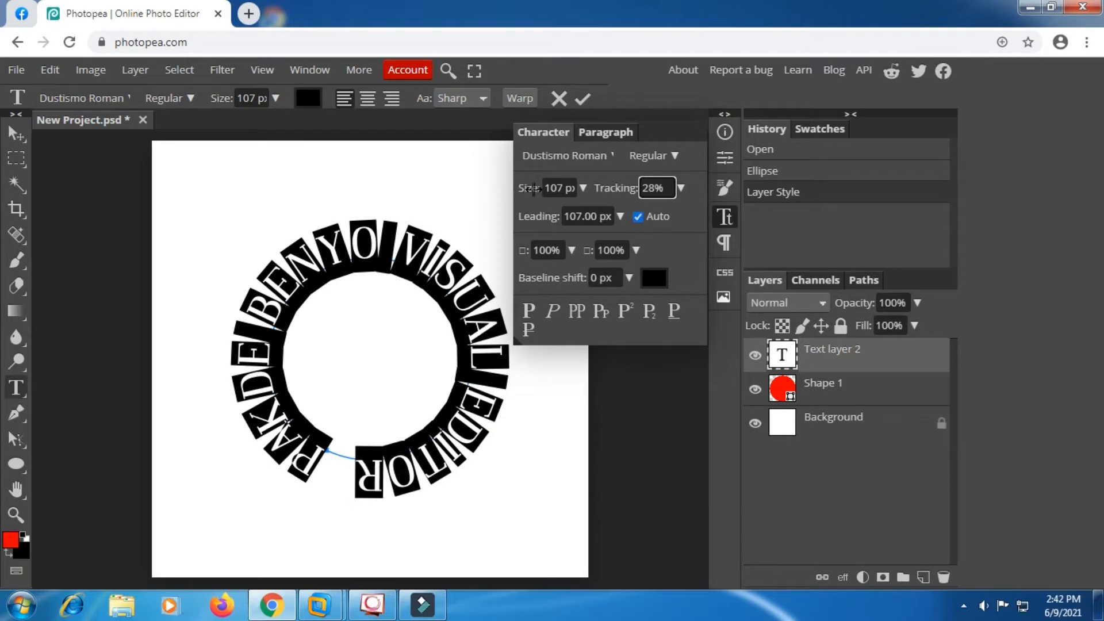
# Reduce the curved text's size to 92 px, set its tracking to 93%, and commit the text edit
pyautogui.moveTo(529, 188); pyautogui.dragTo(521, 189)
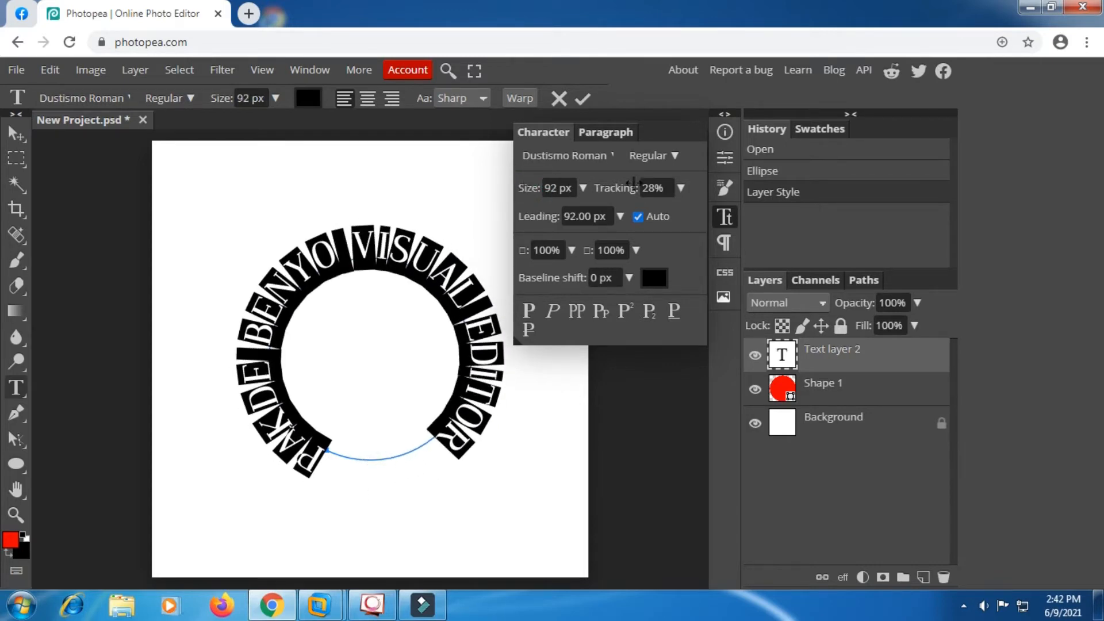
pyautogui.click(665, 187)
pyautogui.press('Up')
pyautogui.press('Up')
pyautogui.press('Up')
pyautogui.press('Up')
pyautogui.press('Up')
pyautogui.press('Up')
pyautogui.press('Up')
pyautogui.press('Up')
pyautogui.press('Up')
pyautogui.press('Up')
pyautogui.press('Up')
pyautogui.press('Up')
pyautogui.press('Up')
pyautogui.press('Up')
pyautogui.press('Up')
pyautogui.press('Up')
pyautogui.press('Up')
pyautogui.press('Up')
pyautogui.press('Up')
pyautogui.press('Up')
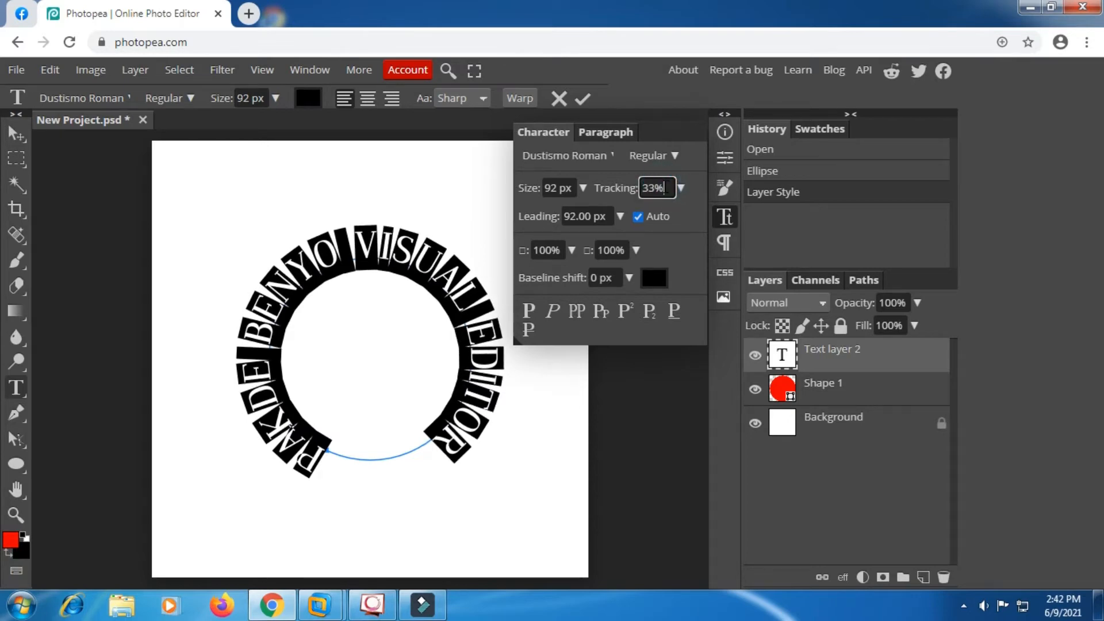
pyautogui.press('Up')
pyautogui.press('Up')
pyautogui.press('Up')
pyautogui.press('Up')
pyautogui.press('Up')
pyautogui.press('Up')
pyautogui.press('Up')
pyautogui.press('Up')
pyautogui.press('Up')
pyautogui.press('Up')
pyautogui.press('Up')
pyautogui.press('Up')
pyautogui.press('Up')
pyautogui.press('Up')
pyautogui.press('Up')
pyautogui.press('Up')
pyautogui.press('Up')
pyautogui.press('Up')
pyautogui.press('Up')
pyautogui.press('Up')
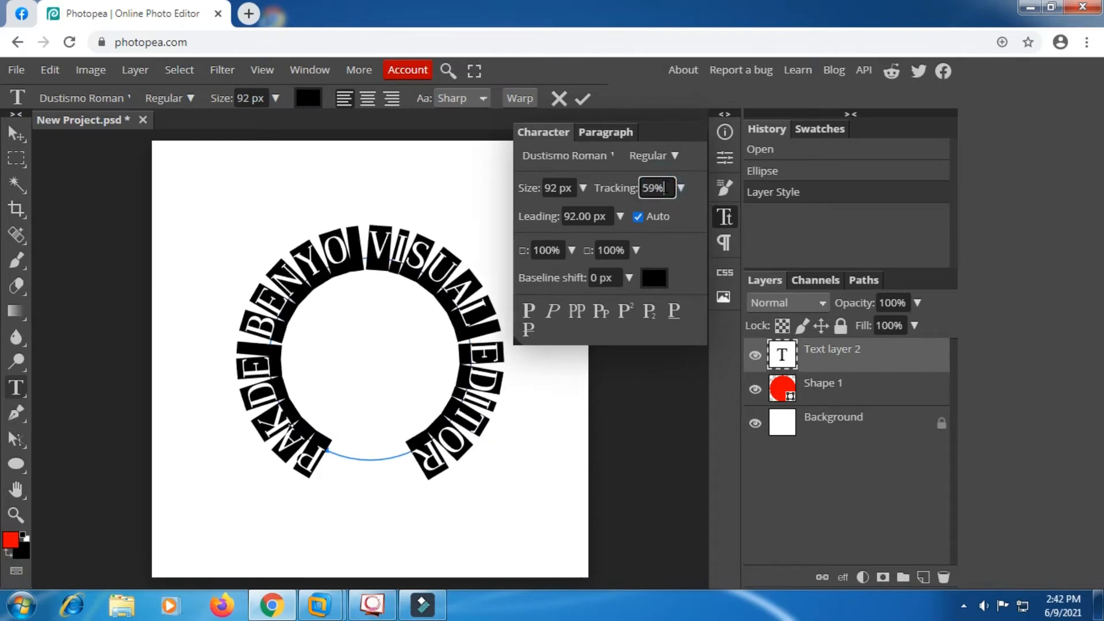
pyautogui.press('Up')
pyautogui.press('Up')
pyautogui.press('Up')
pyautogui.press('Up')
pyautogui.press('Up')
pyautogui.press('Up')
pyautogui.press('Up')
pyautogui.press('Up')
pyautogui.press('Up')
pyautogui.press('Up')
pyautogui.press('Up')
pyautogui.press('Up')
pyautogui.press('Up')
pyautogui.press('Up')
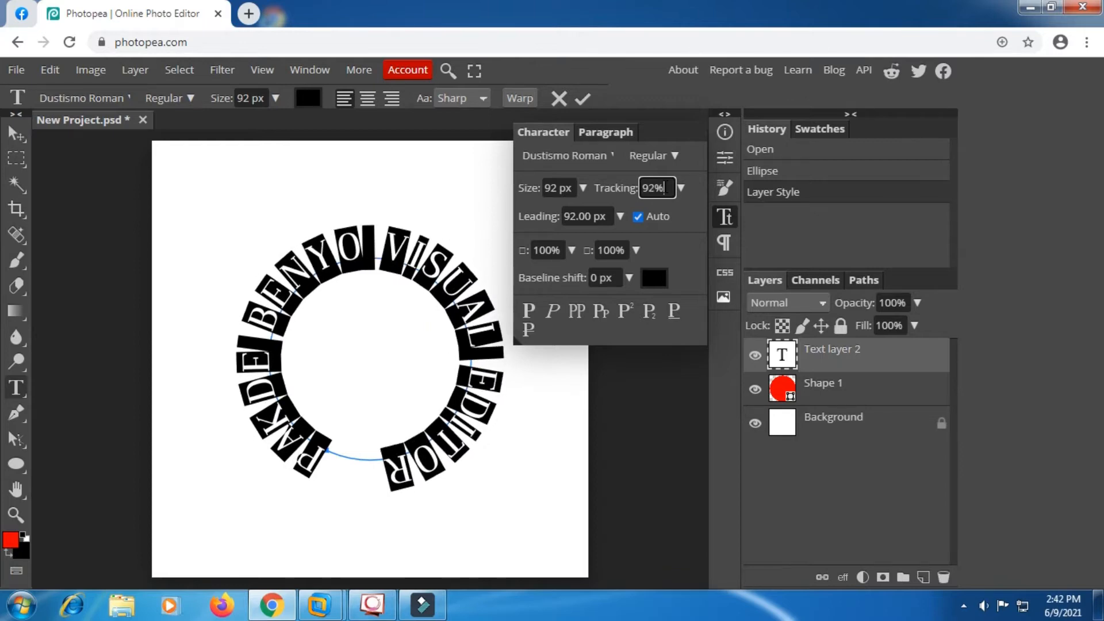
pyautogui.press('Up')
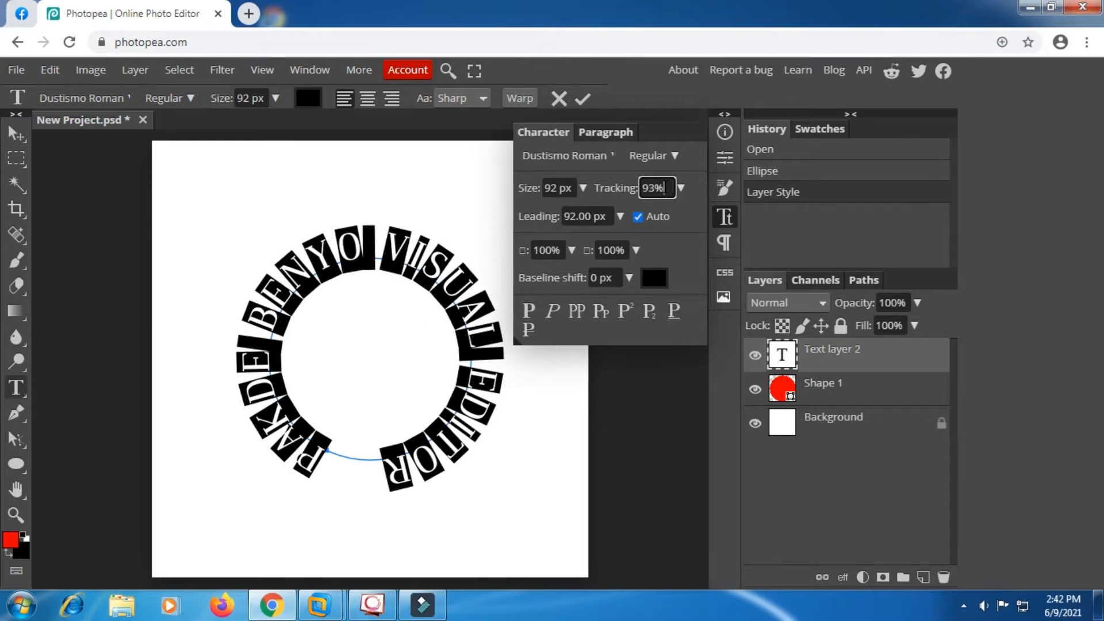
pyautogui.click(589, 99)
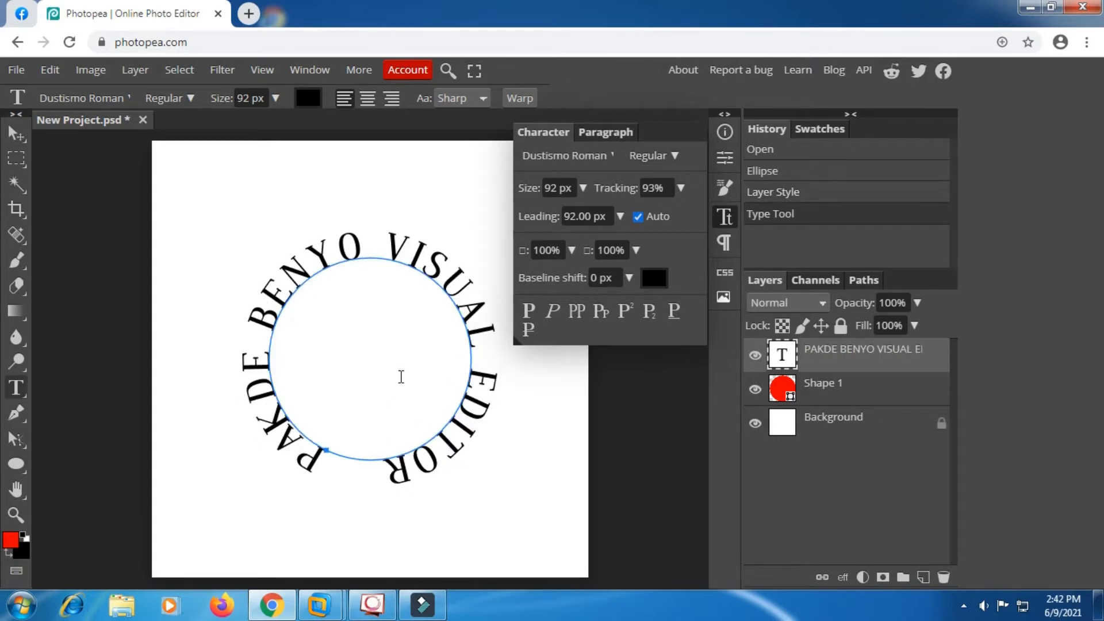
pyautogui.click(726, 218)
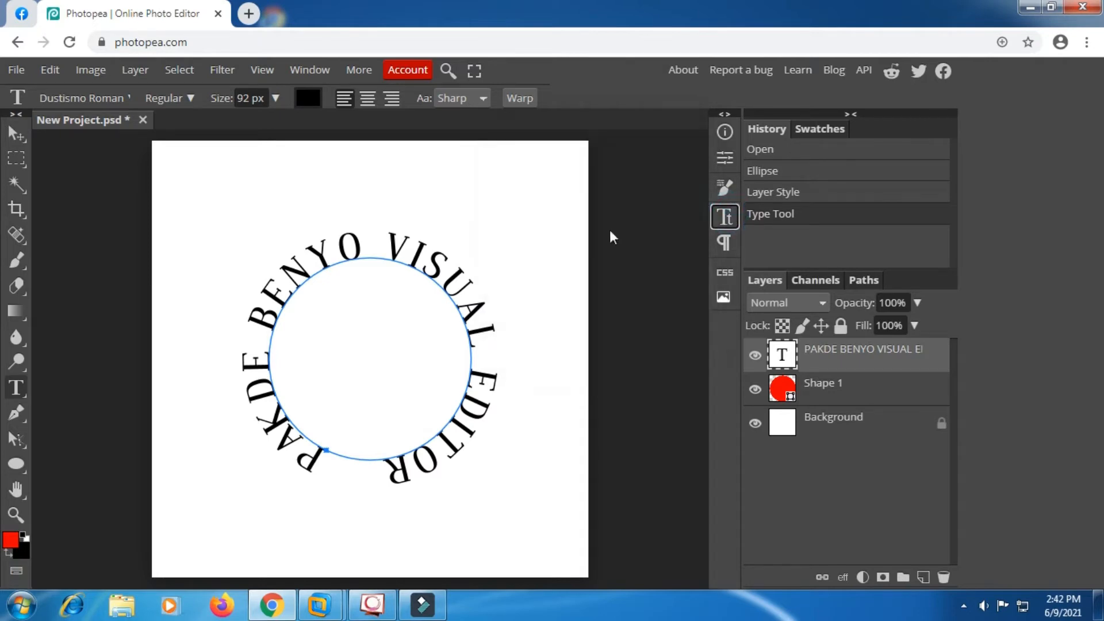
# Rotate the curved text layer by about -11.1° with Free Transform and apply it
pyautogui.click(23, 158)
pyautogui.rightClick(309, 252)
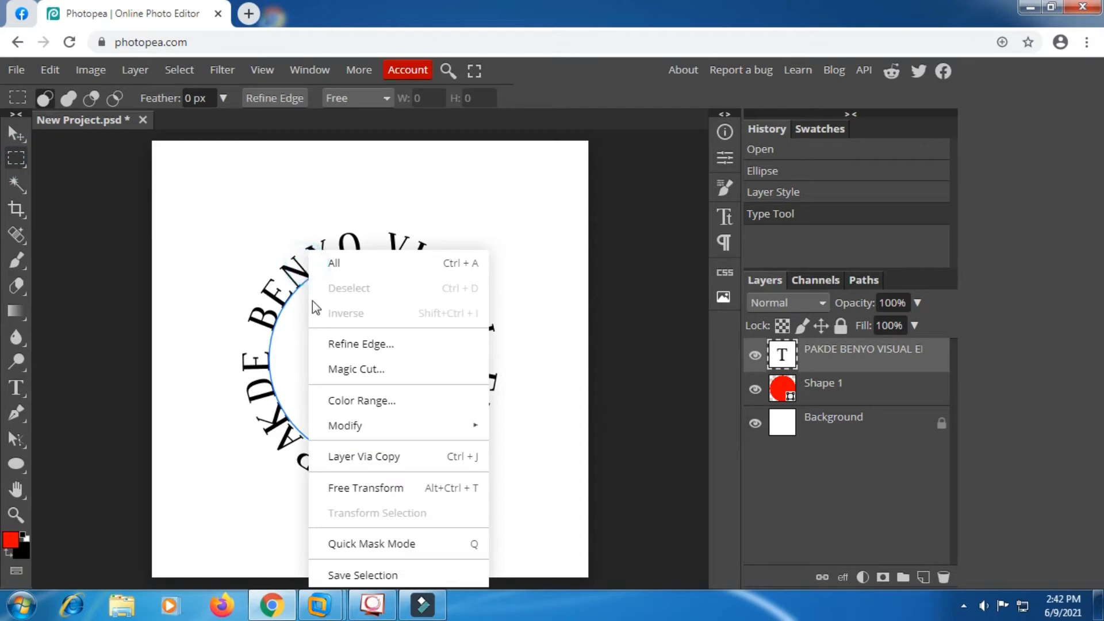
pyautogui.click(357, 487)
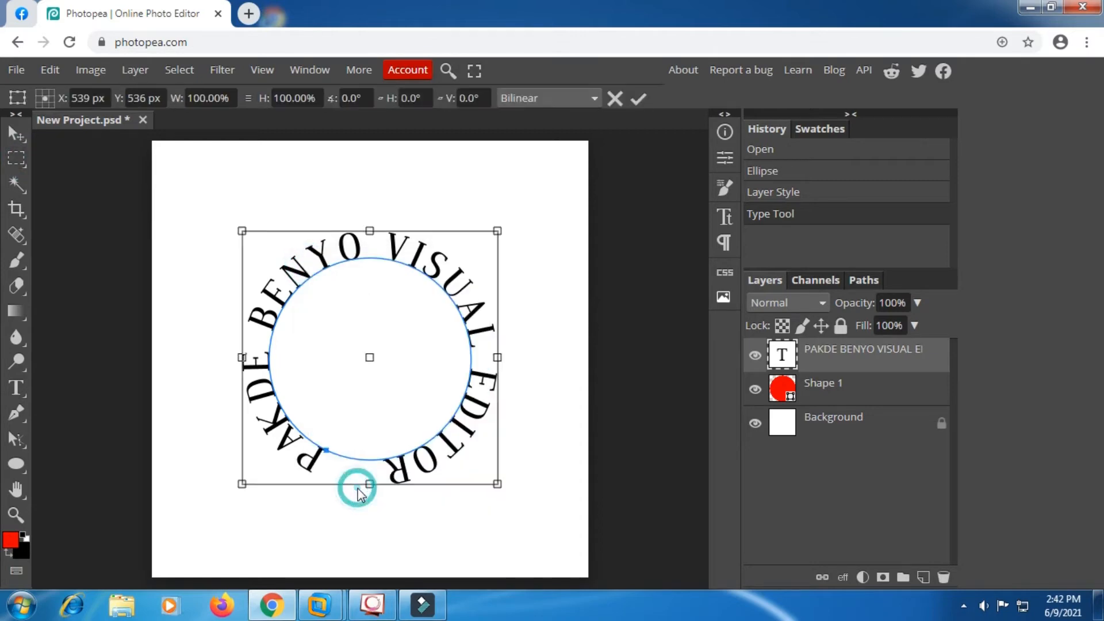
pyautogui.moveTo(205, 256); pyautogui.dragTo(200, 301)
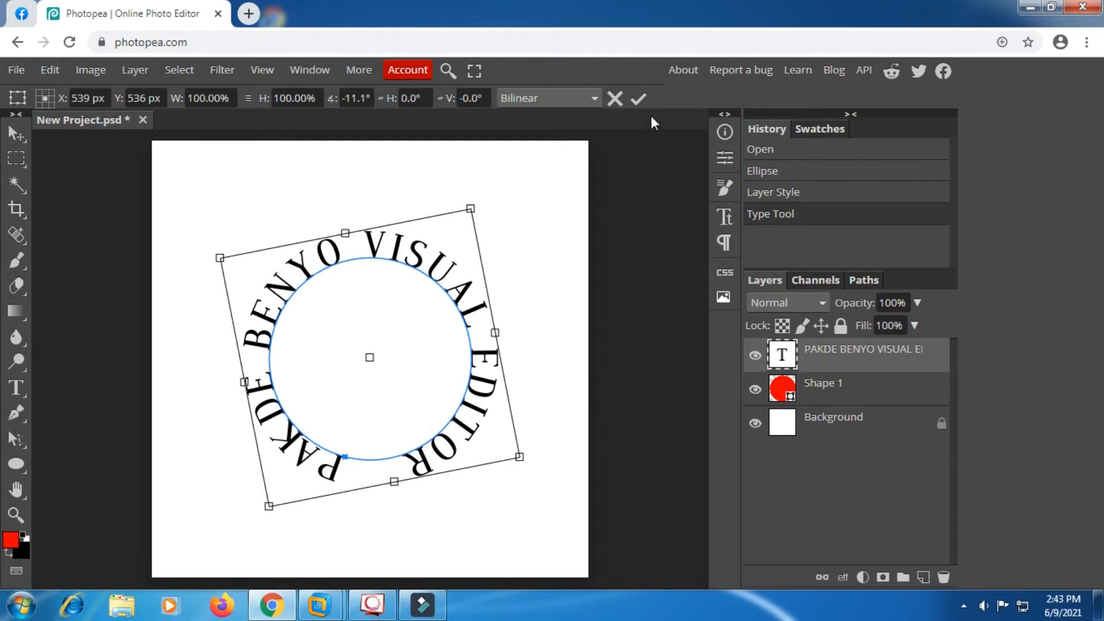
pyautogui.click(639, 99)
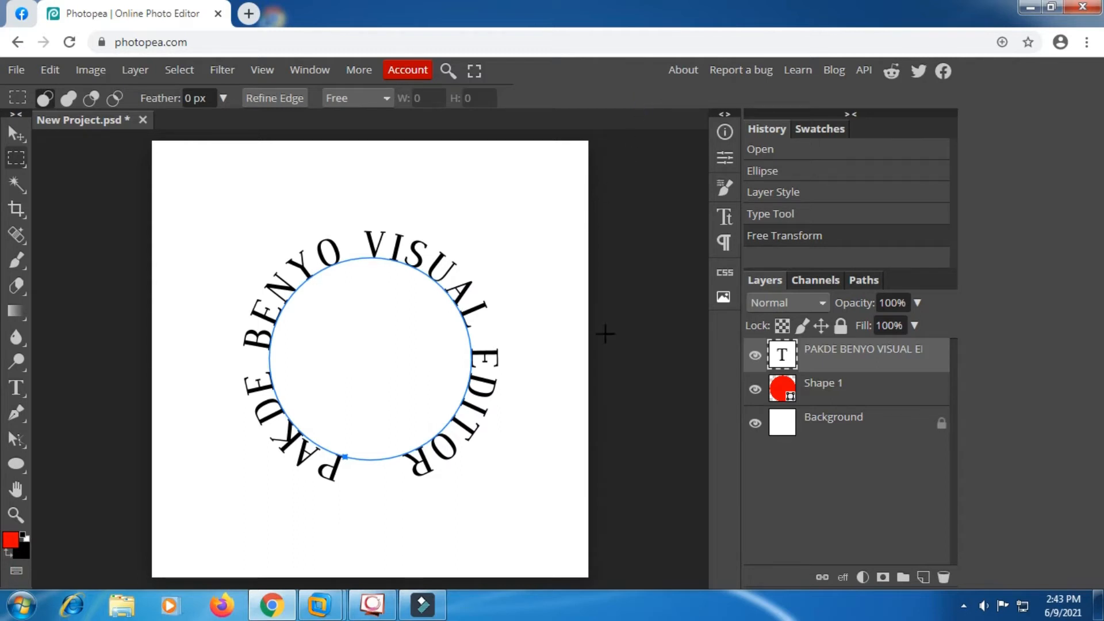
# Duplicate the Shape 1 circle layer
pyautogui.click(814, 393)
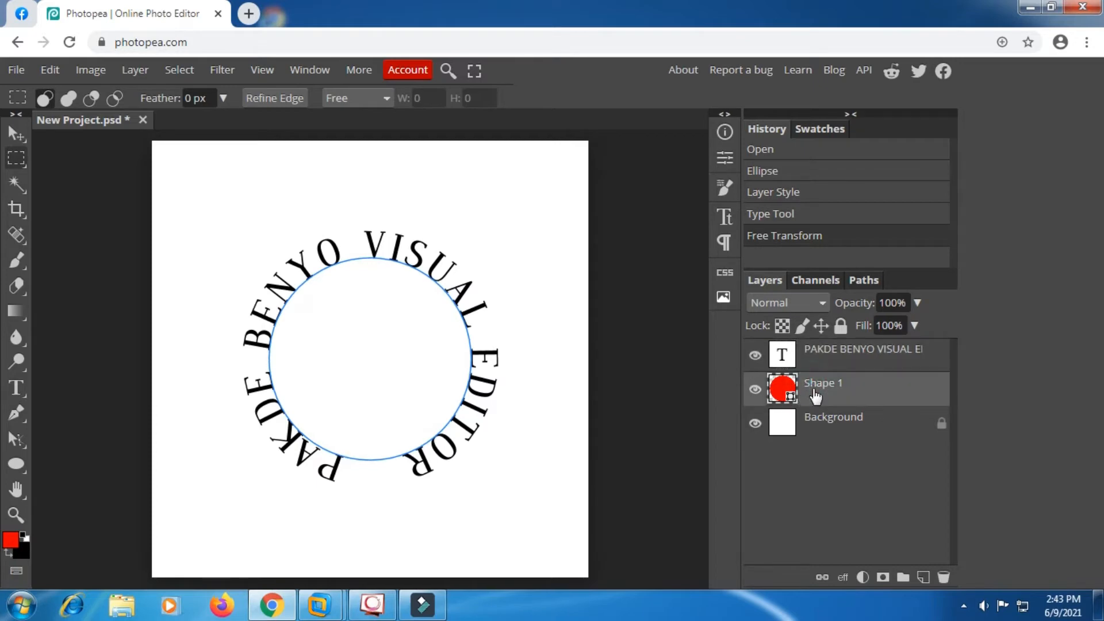
pyautogui.rightClick(816, 396)
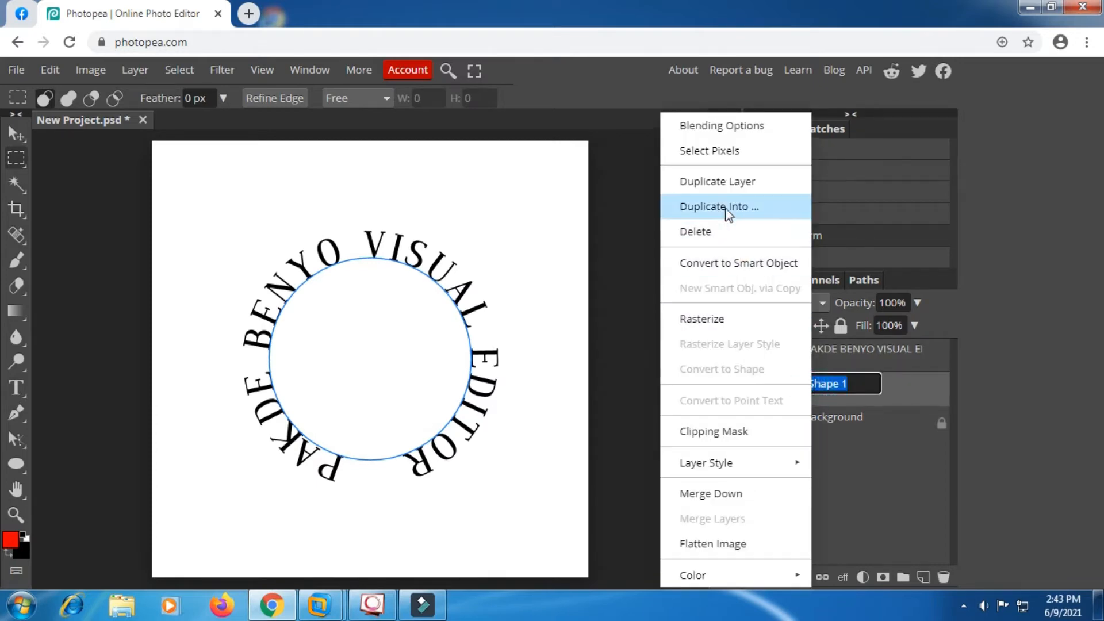
pyautogui.click(716, 182)
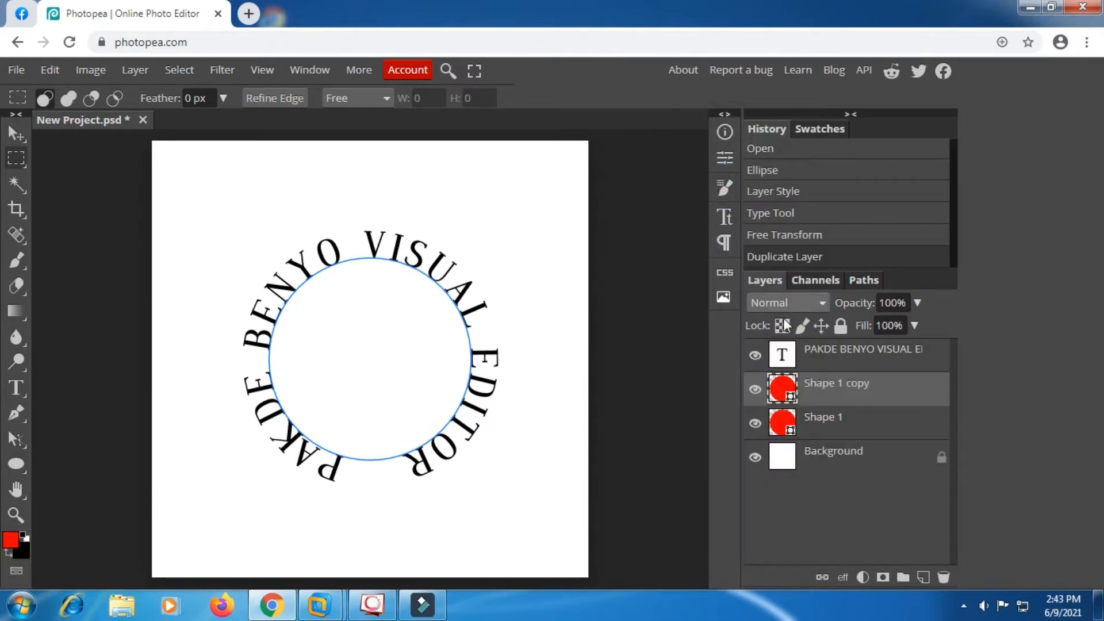
# Scale the Shape 1 copy circle proportionally to 89.60% with Free Transform, centre it at X 540 px, Y 540 px, and apply
pyautogui.rightClick(362, 288)
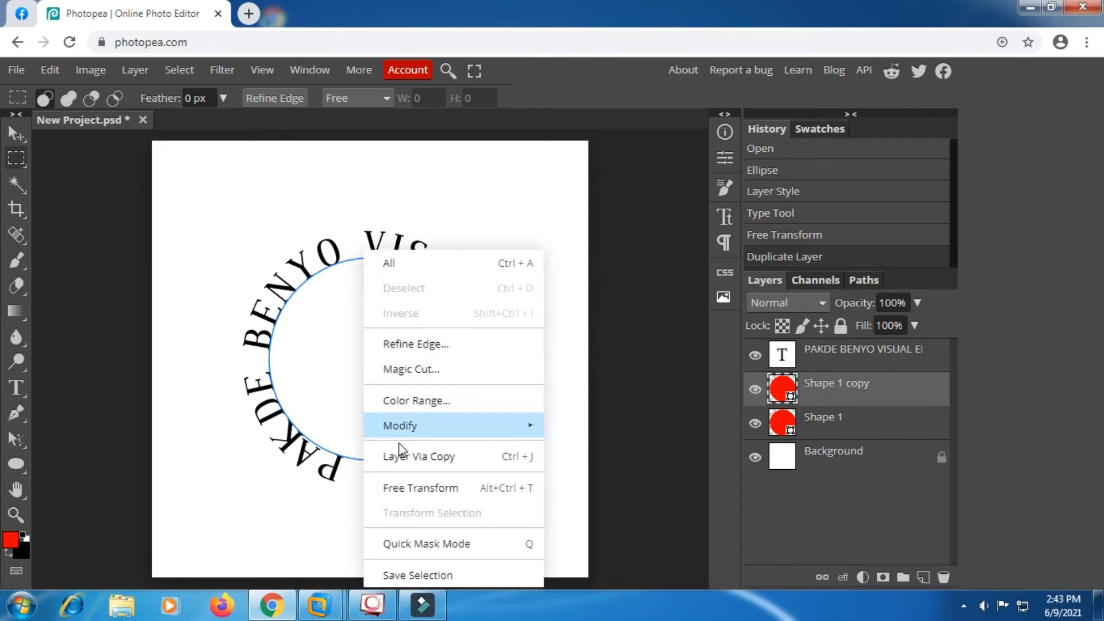
pyautogui.click(406, 488)
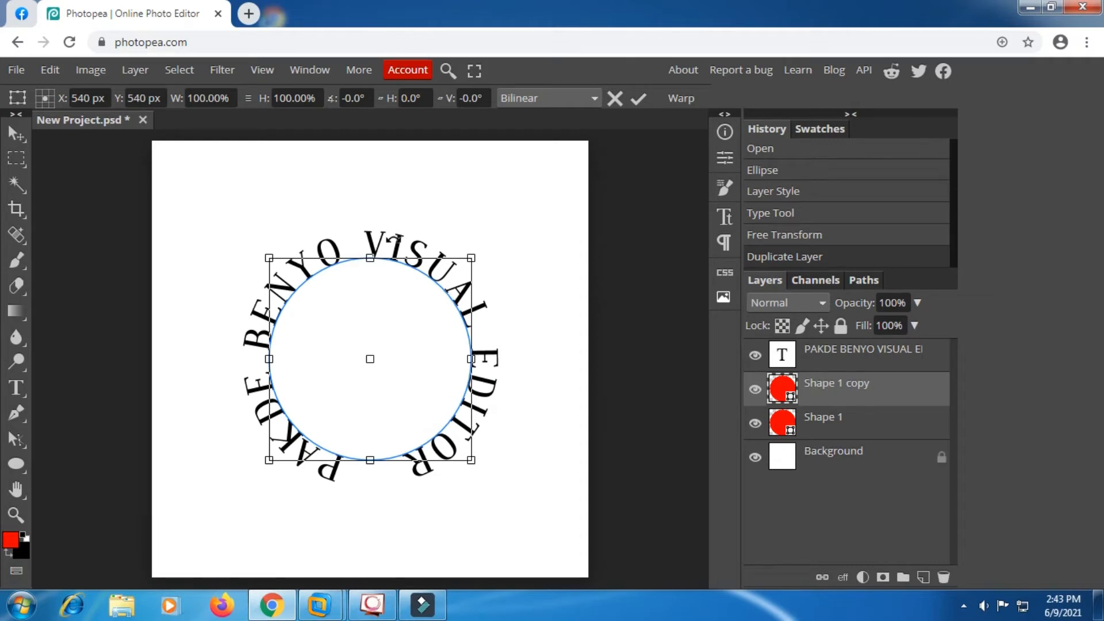
pyautogui.click(16, 571)
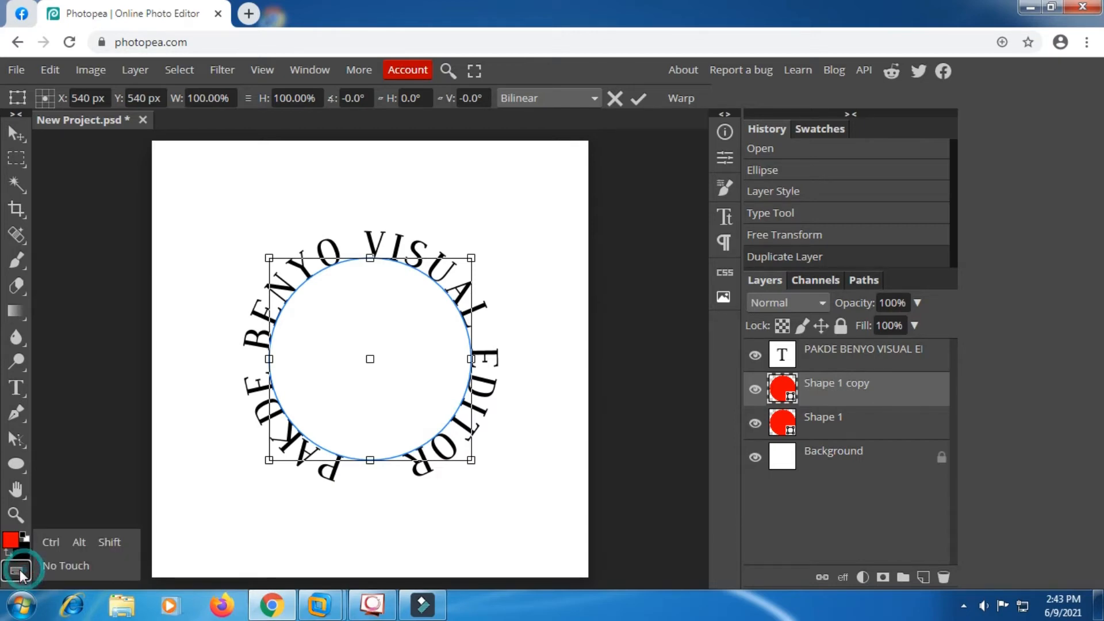
pyautogui.click(107, 540)
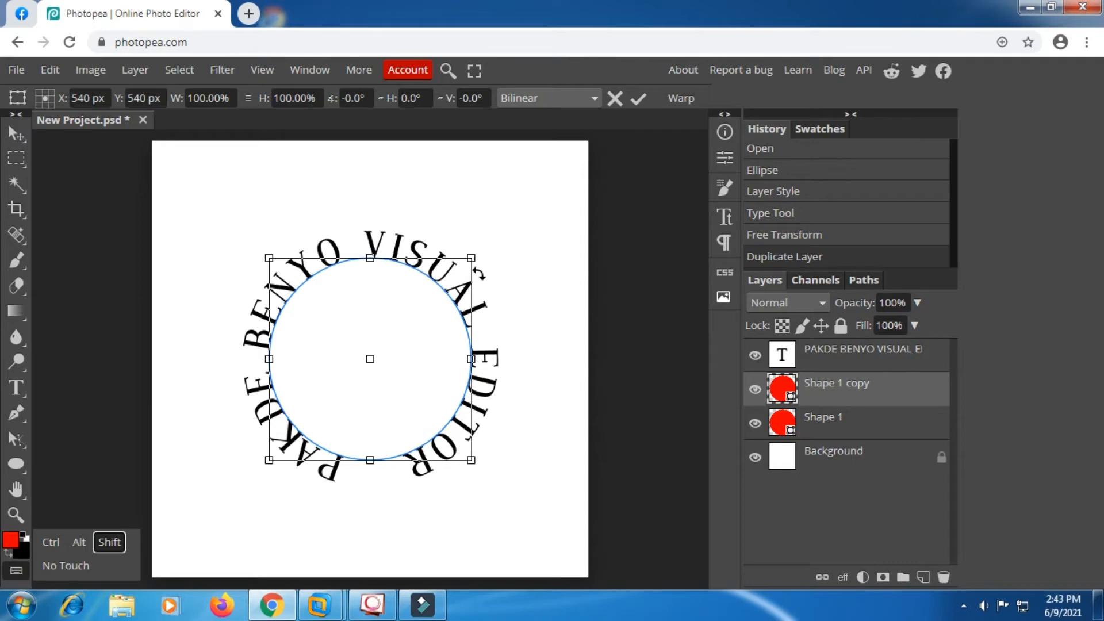
pyautogui.moveTo(472, 259); pyautogui.dragTo(449, 285)
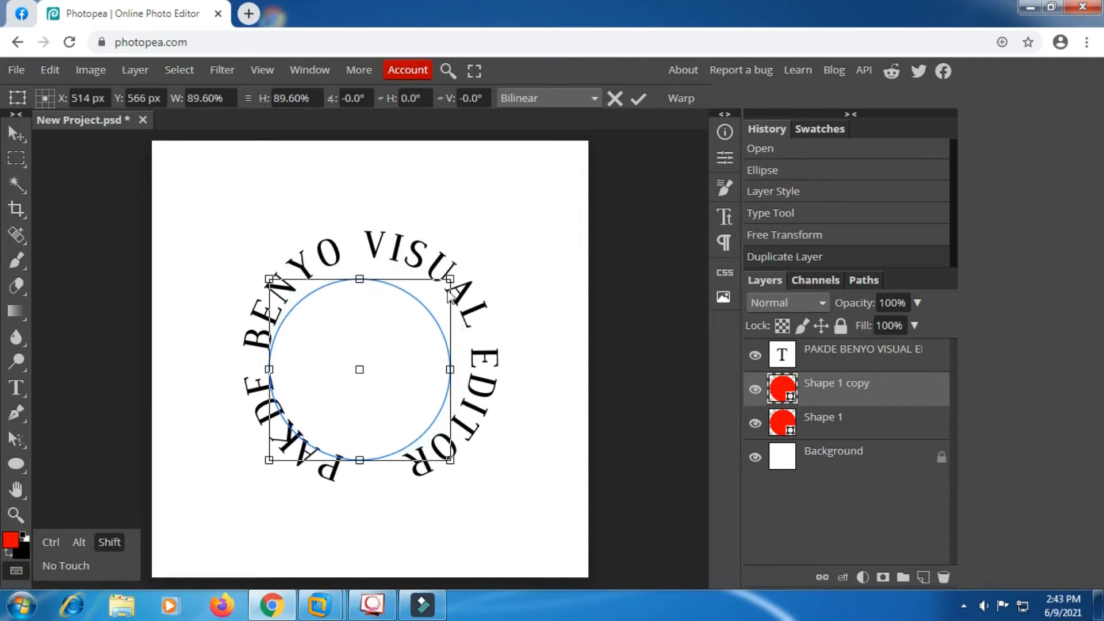
pyautogui.moveTo(384, 340); pyautogui.dragTo(395, 336)
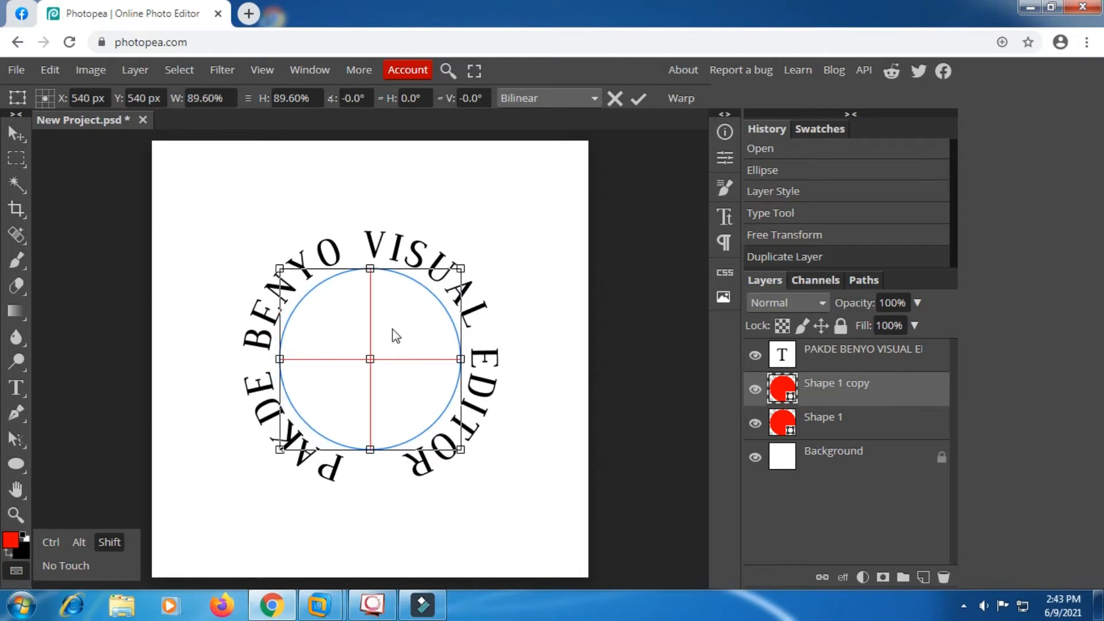
pyautogui.moveTo(392, 330); pyautogui.dragTo(393, 330)
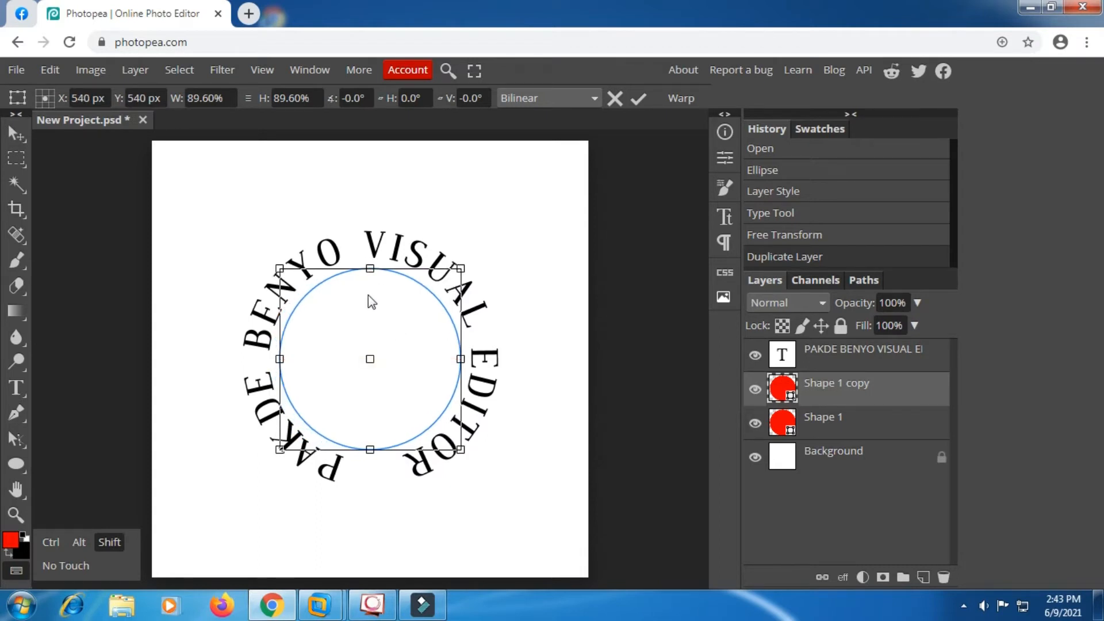
pyautogui.click(639, 99)
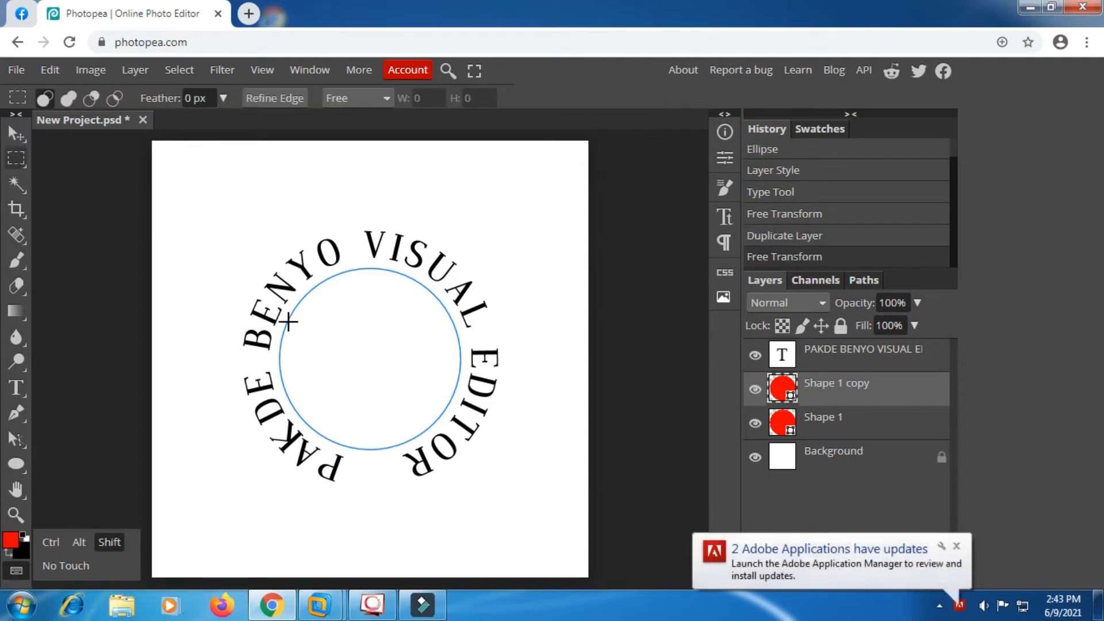
pyautogui.click(84, 567)
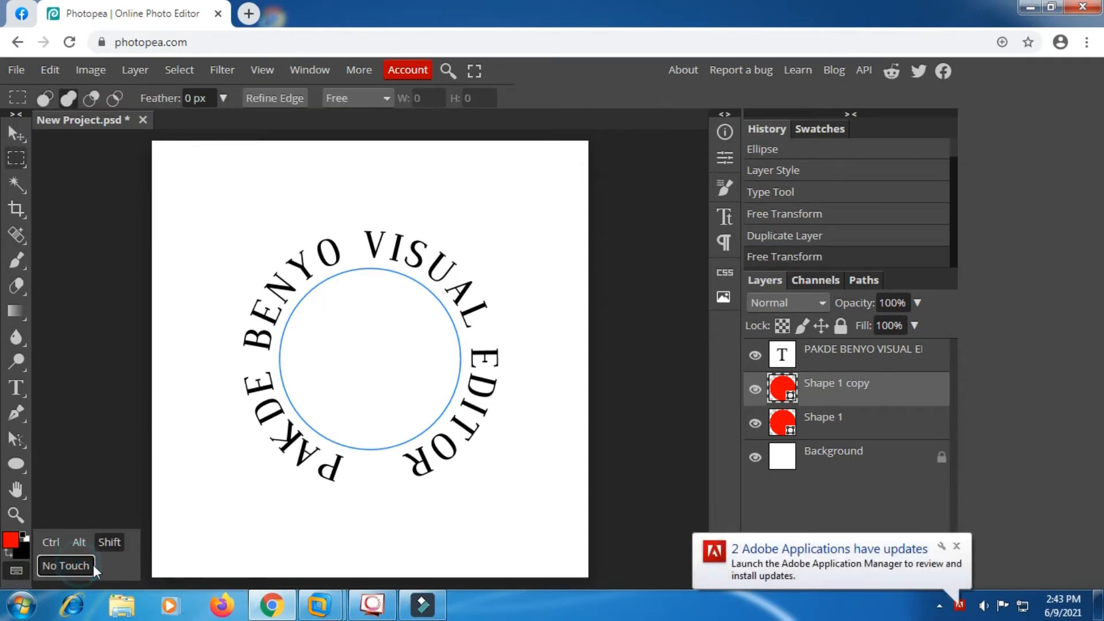
pyautogui.click(110, 543)
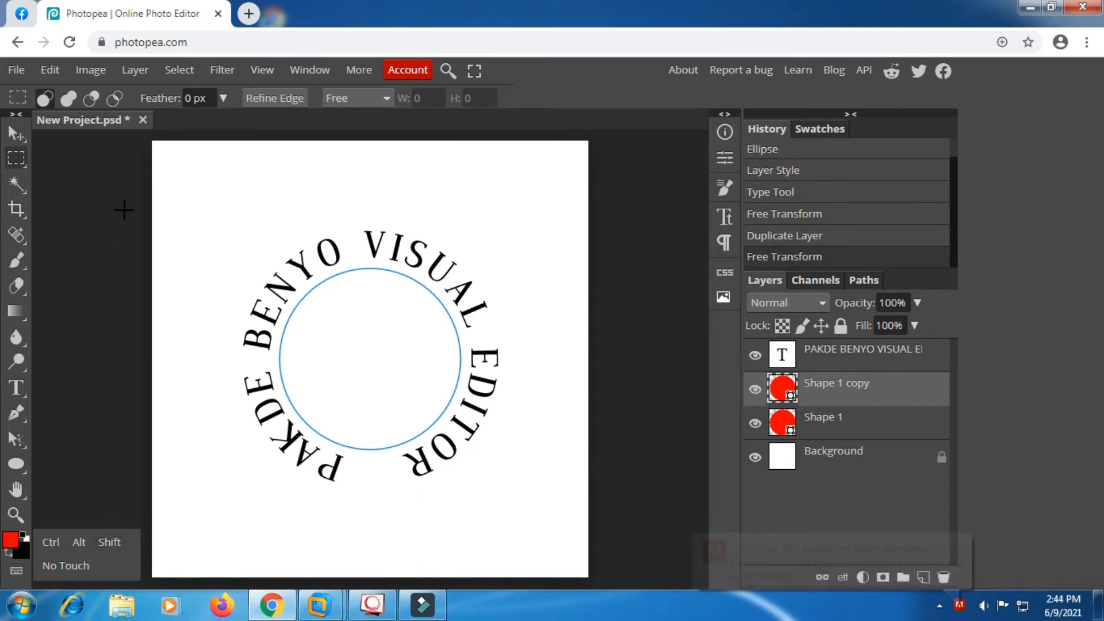
# Give the Shape 1 copy circle a solid black stroke using the Ellipse tool's shape settings
pyautogui.click(18, 461)
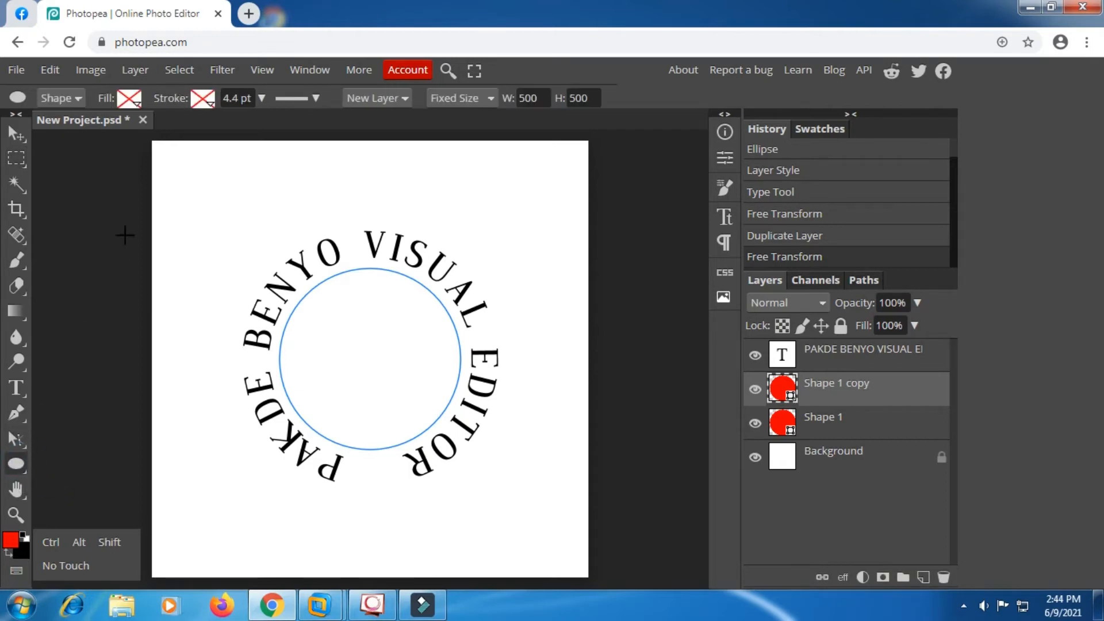
pyautogui.click(207, 102)
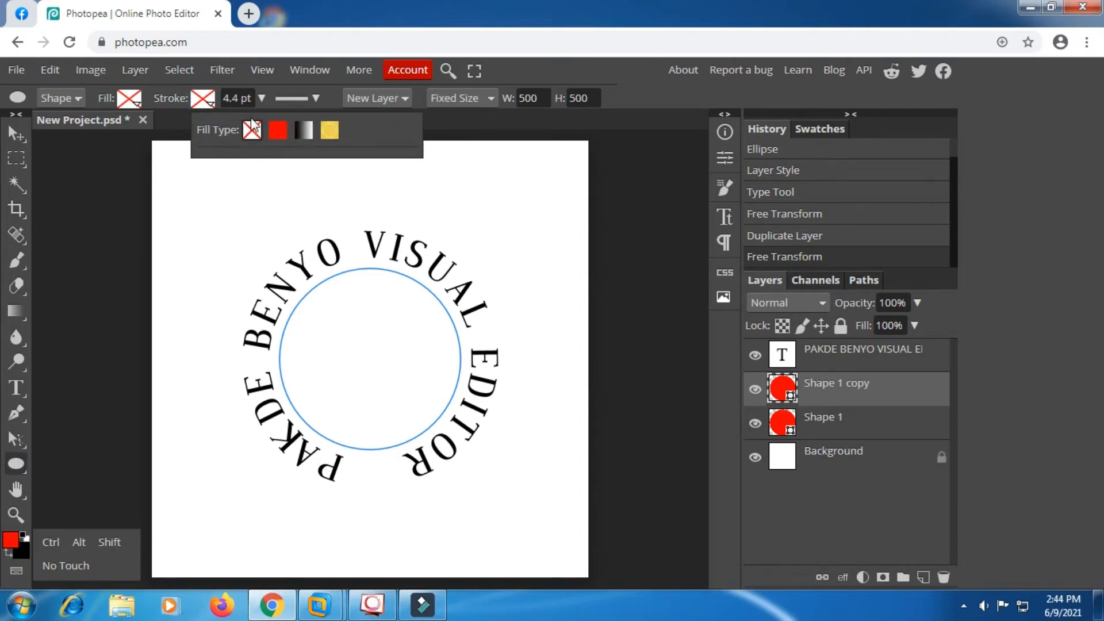
pyautogui.click(278, 130)
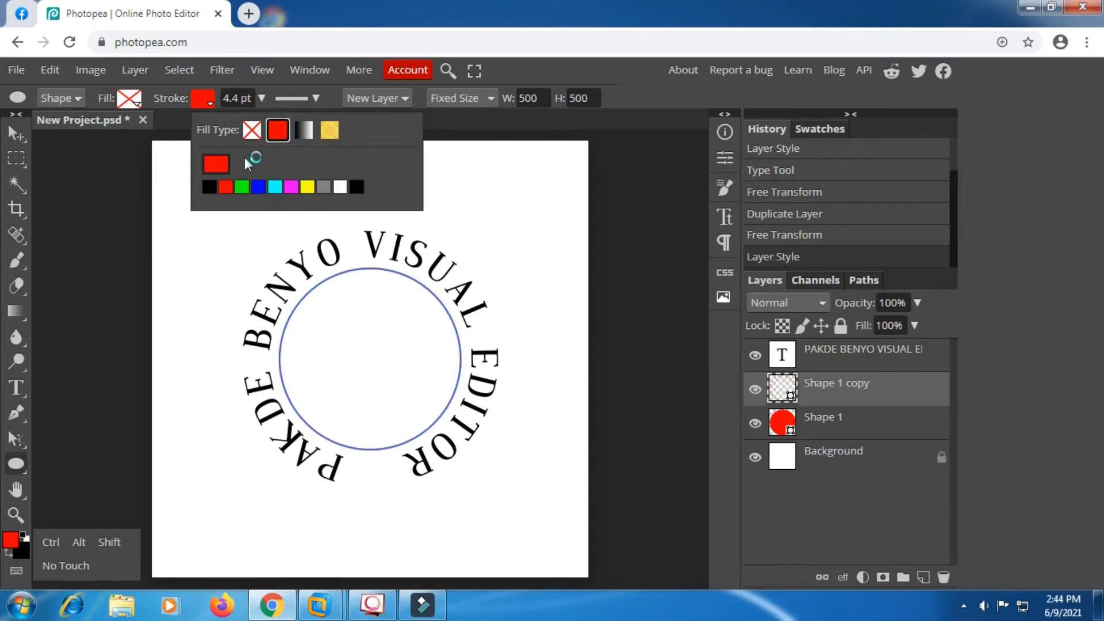
pyautogui.click(208, 187)
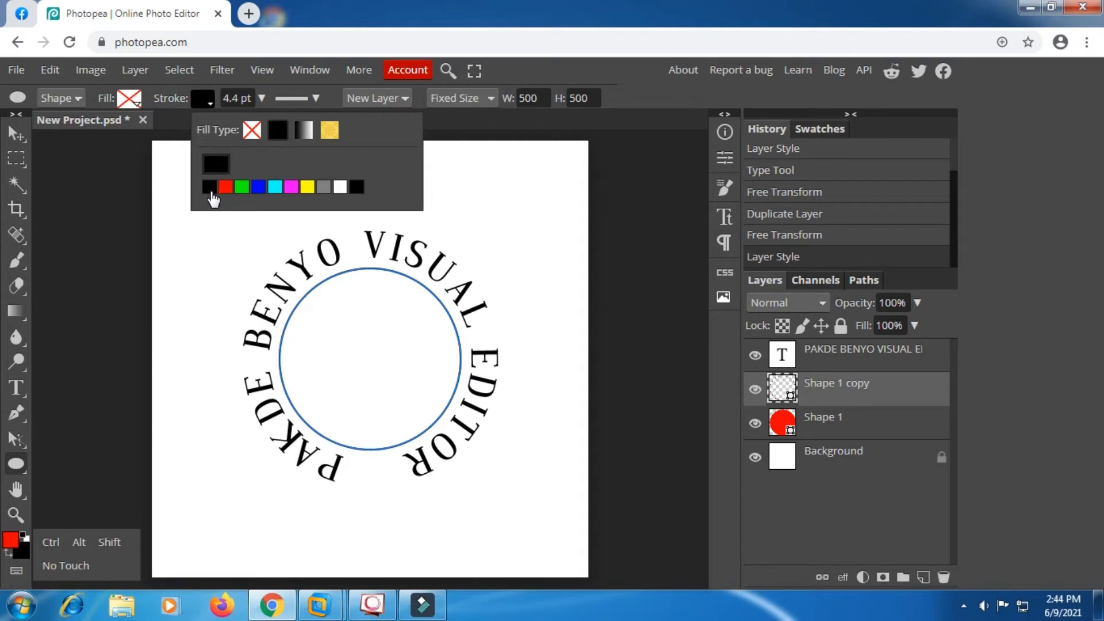
# Set the Shape 1 copy circle's stroke width to 8.1 pt
pyautogui.click(233, 98)
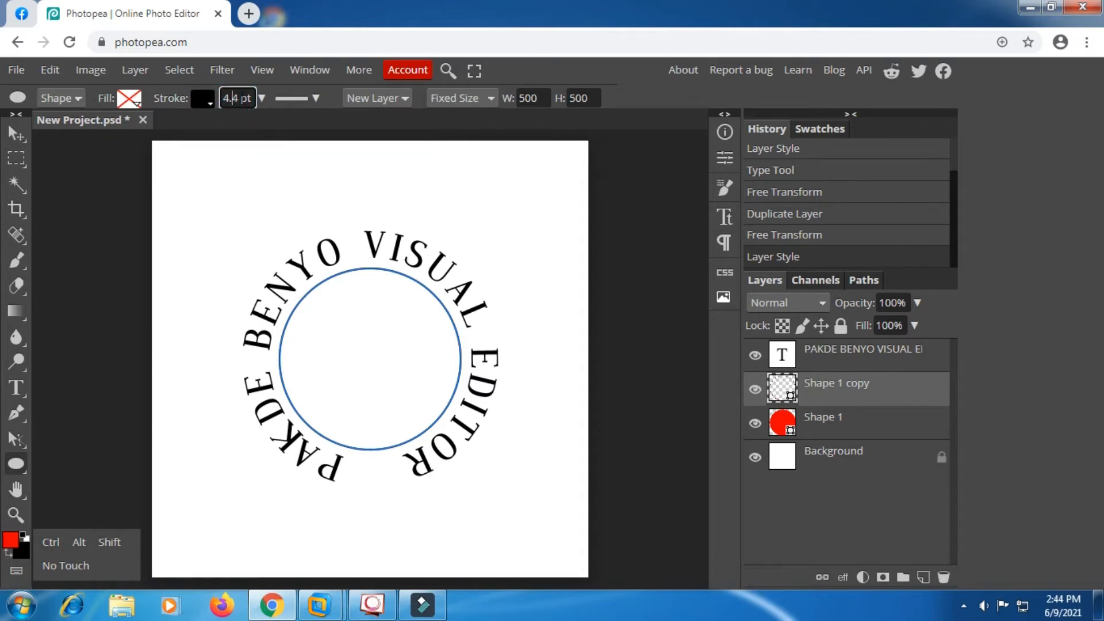
pyautogui.scroll(4, 245, 98)
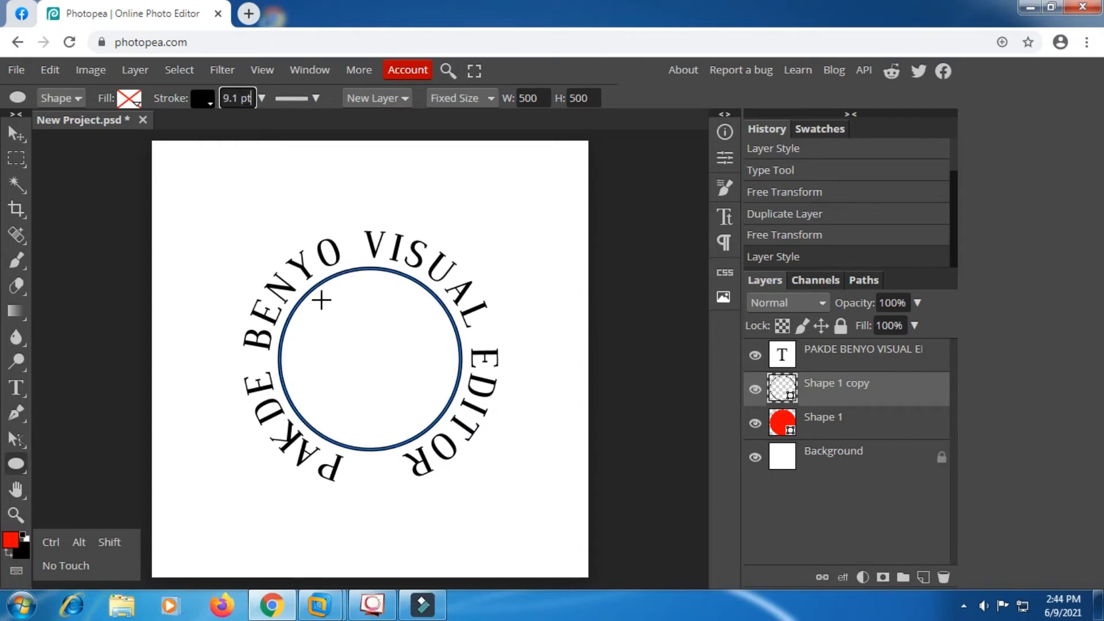
pyautogui.scroll(-5, 244, 98)
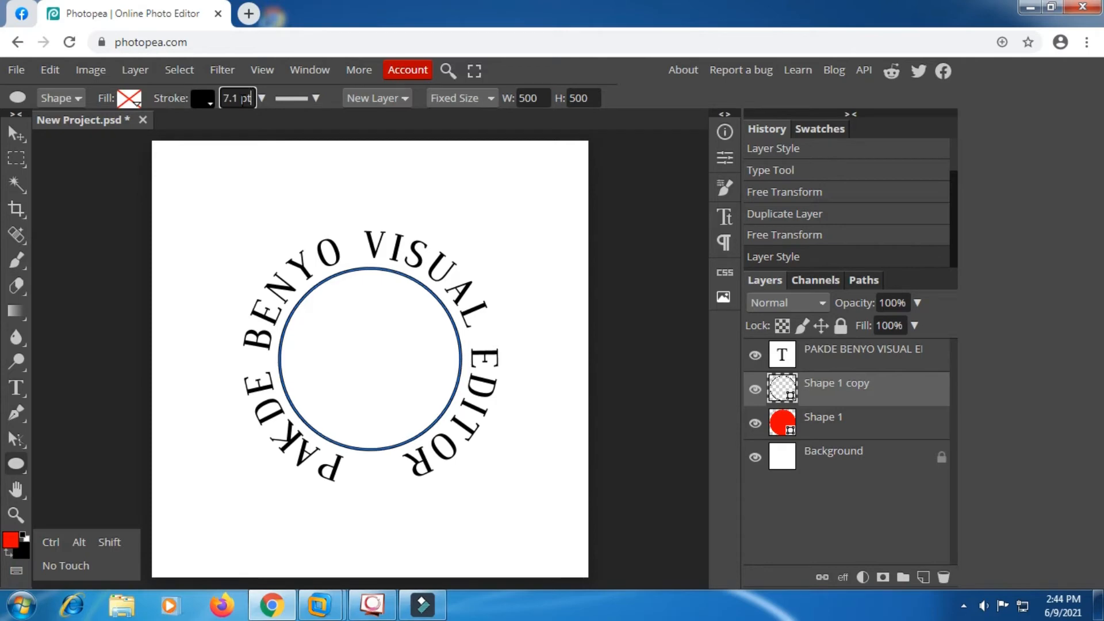
pyautogui.scroll(3, 247, 98)
pyautogui.scroll(15, 246, 98)
pyautogui.scroll(20, 242, 99)
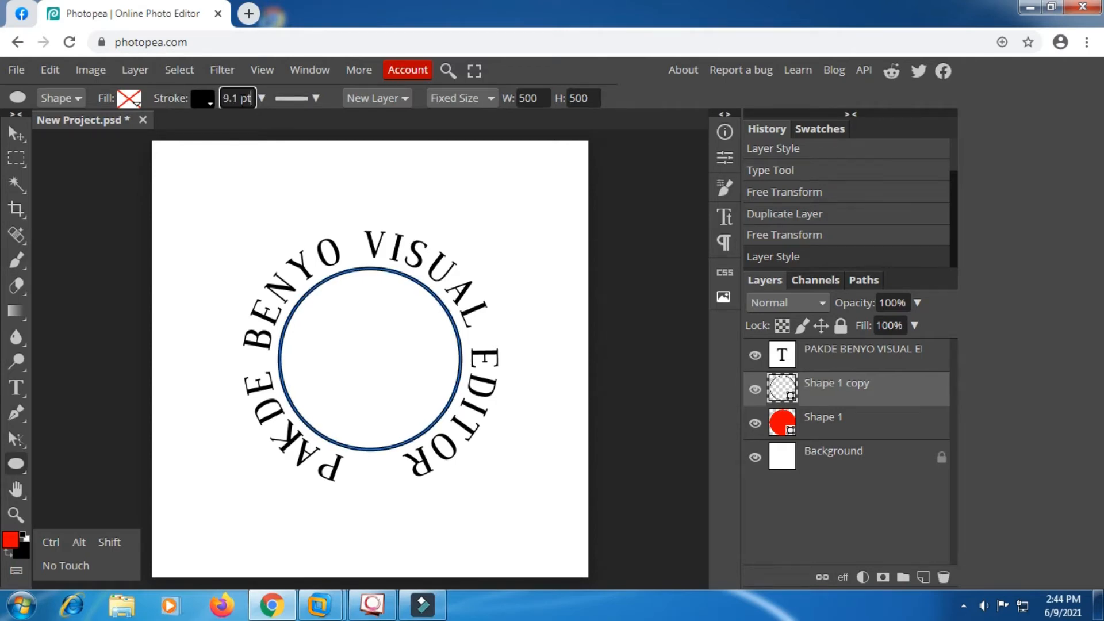
pyautogui.scroll(-10, 245, 98)
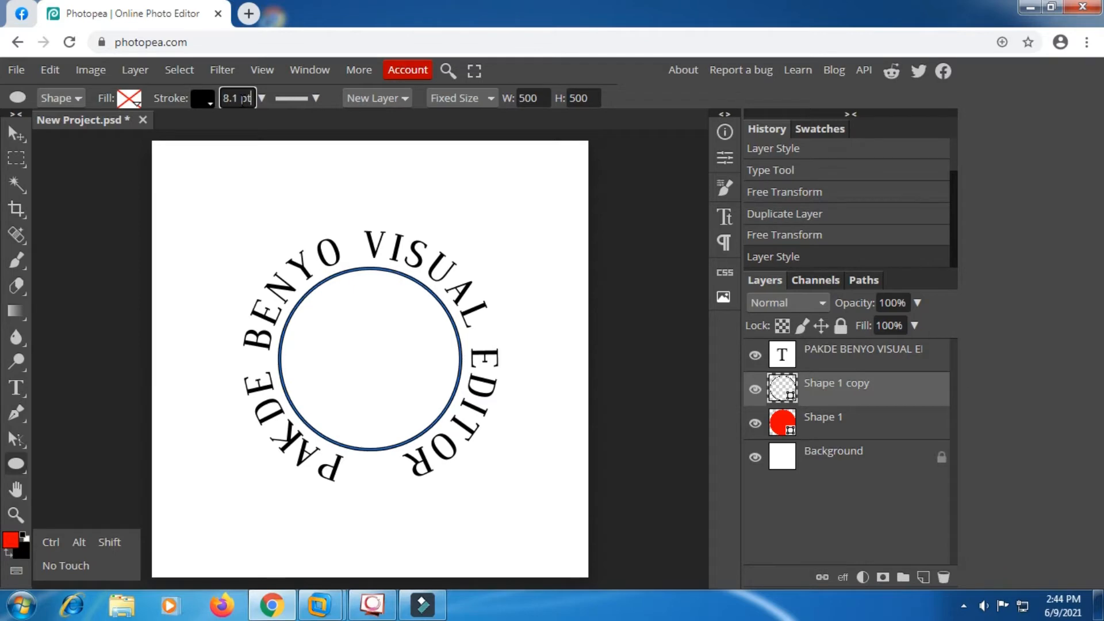
pyautogui.scroll(-10, 245, 98)
pyautogui.click(833, 430)
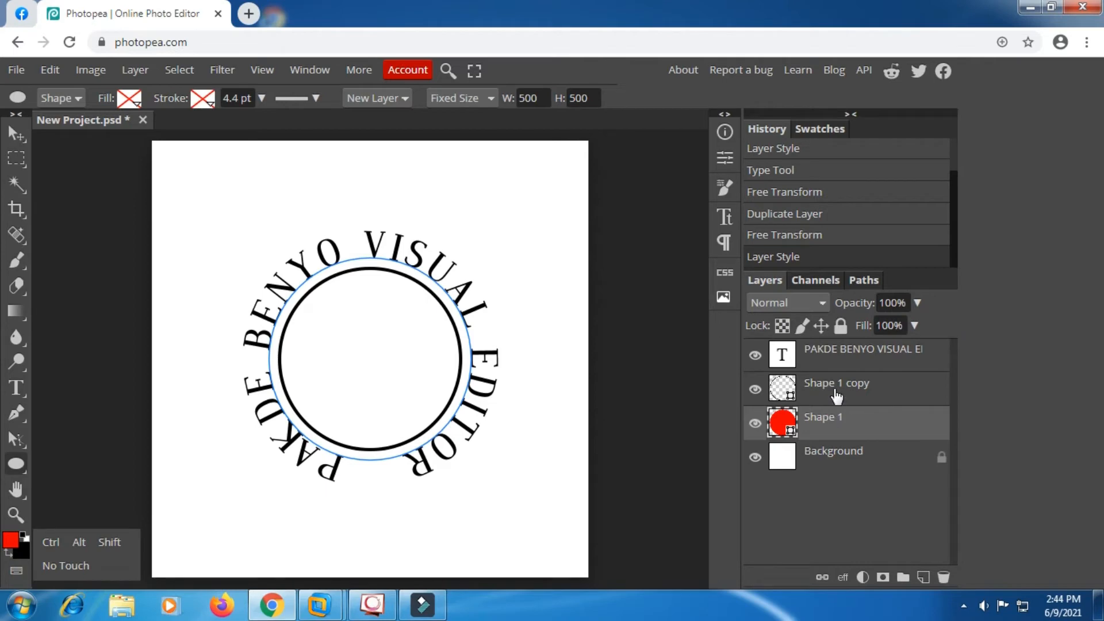
# Enlarge the Shape 1 copy circle proportionally to 105.36% with Free Transform, recentre it at X 540 px, Y 540 px, and apply
pyautogui.click(837, 396)
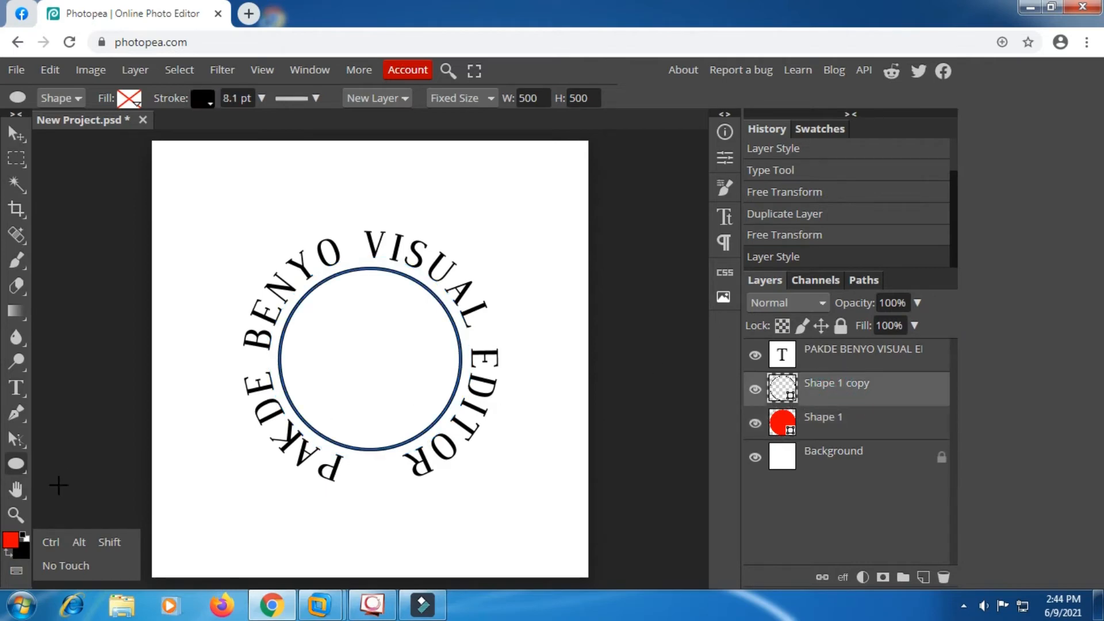
pyautogui.click(109, 543)
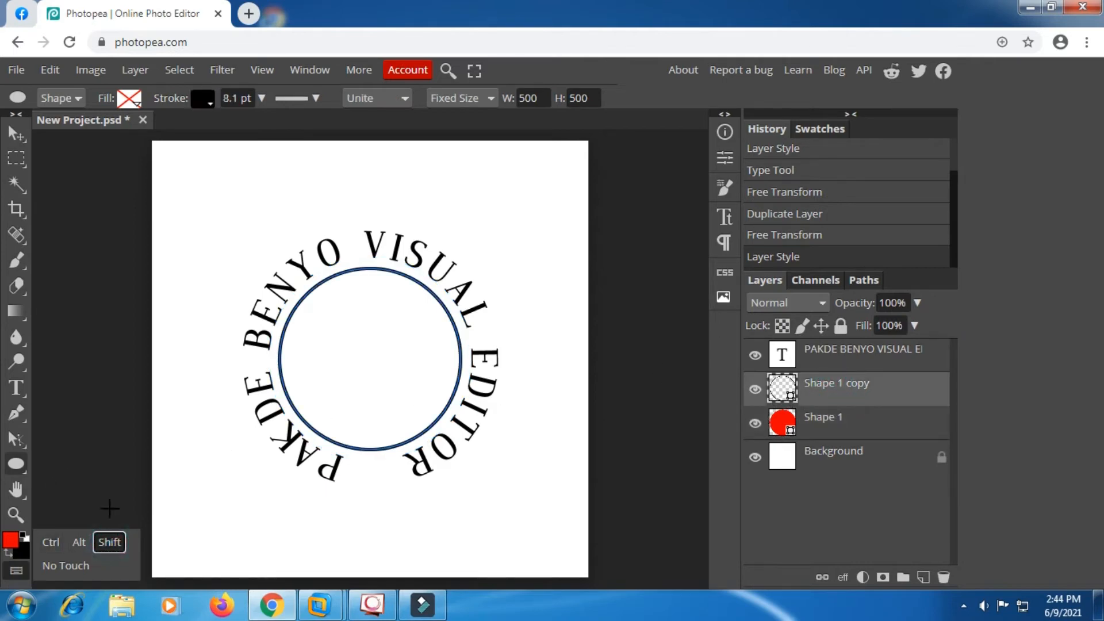
pyautogui.click(16, 158)
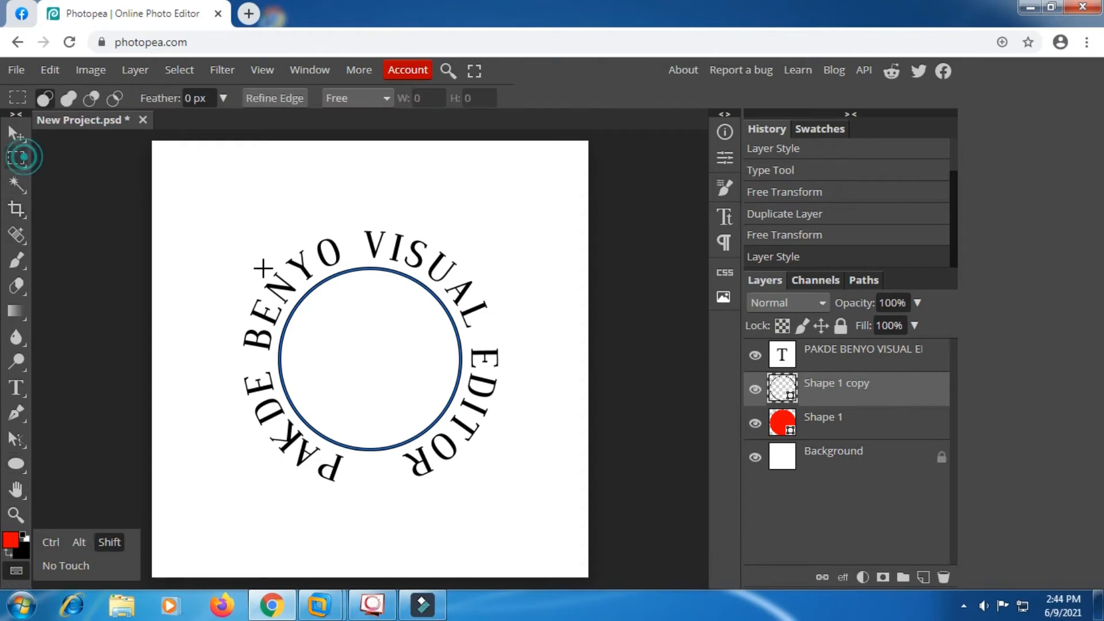
pyautogui.rightClick(426, 290)
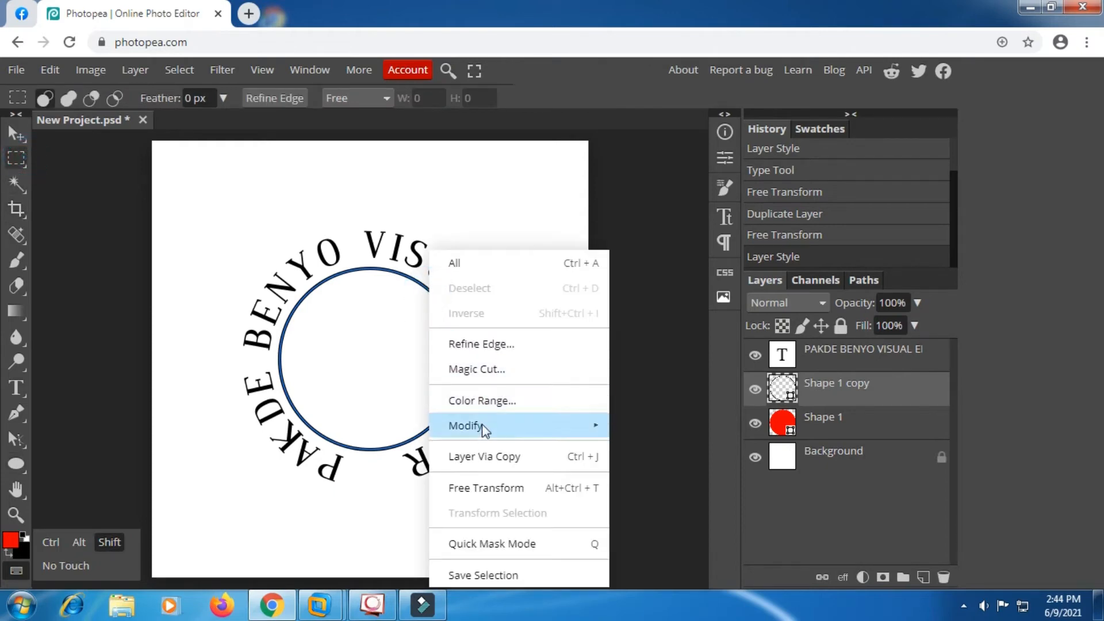
pyautogui.click(481, 488)
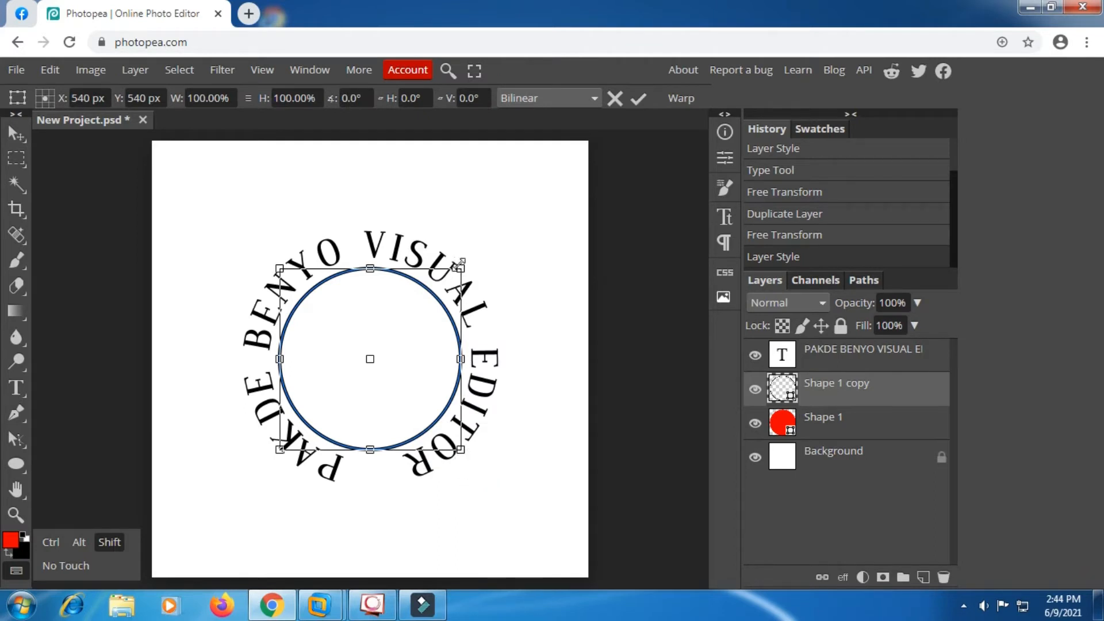
pyautogui.moveTo(458, 268); pyautogui.dragTo(472, 256)
pyautogui.moveTo(421, 300); pyautogui.dragTo(416, 303)
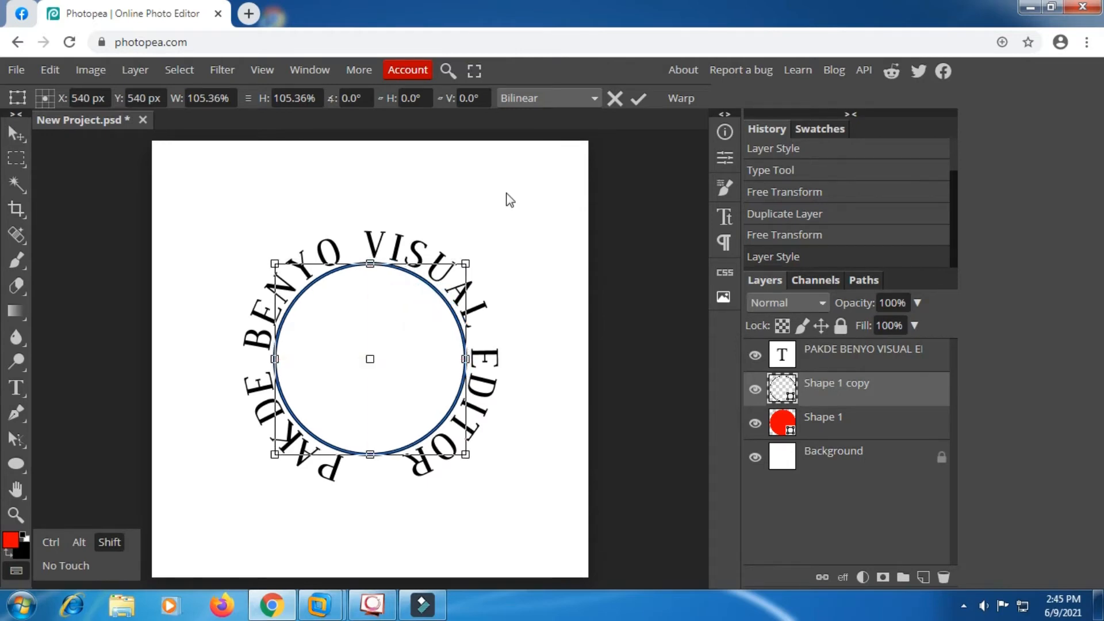
pyautogui.click(638, 98)
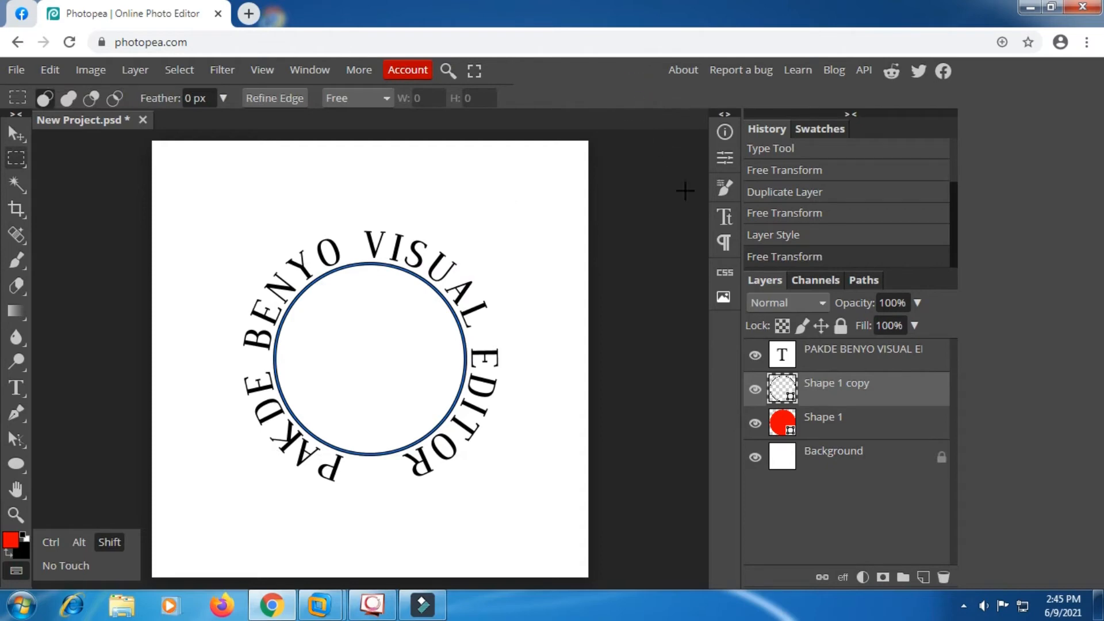
# Duplicate the black-outlined Shape 1 copy layer
pyautogui.click(832, 395)
pyautogui.rightClick(841, 404)
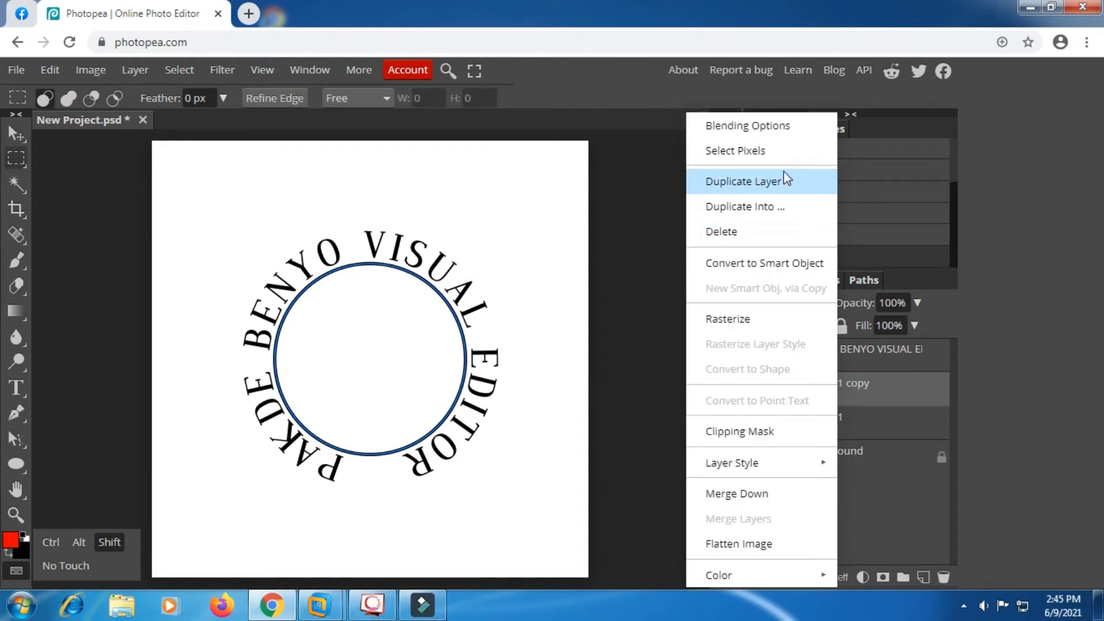
pyautogui.click(750, 185)
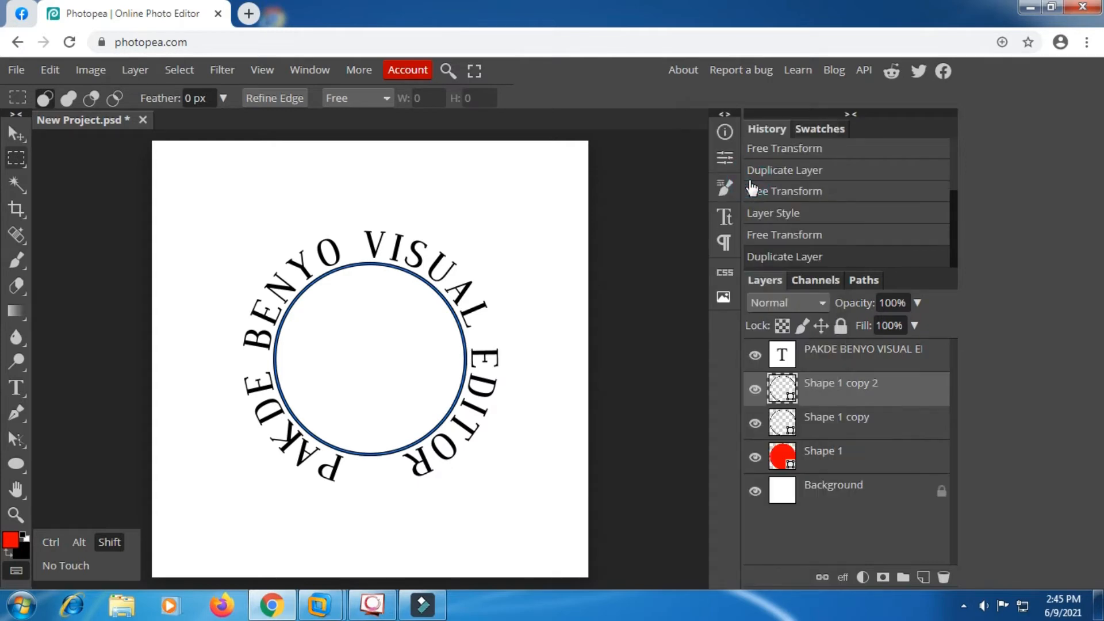
# Enlarge the Shape 1 copy 2 circle to 142.16% around the curved text, centre it at X 540 px, Y 540 px, and apply
pyautogui.click(754, 391)
pyautogui.rightClick(271, 256)
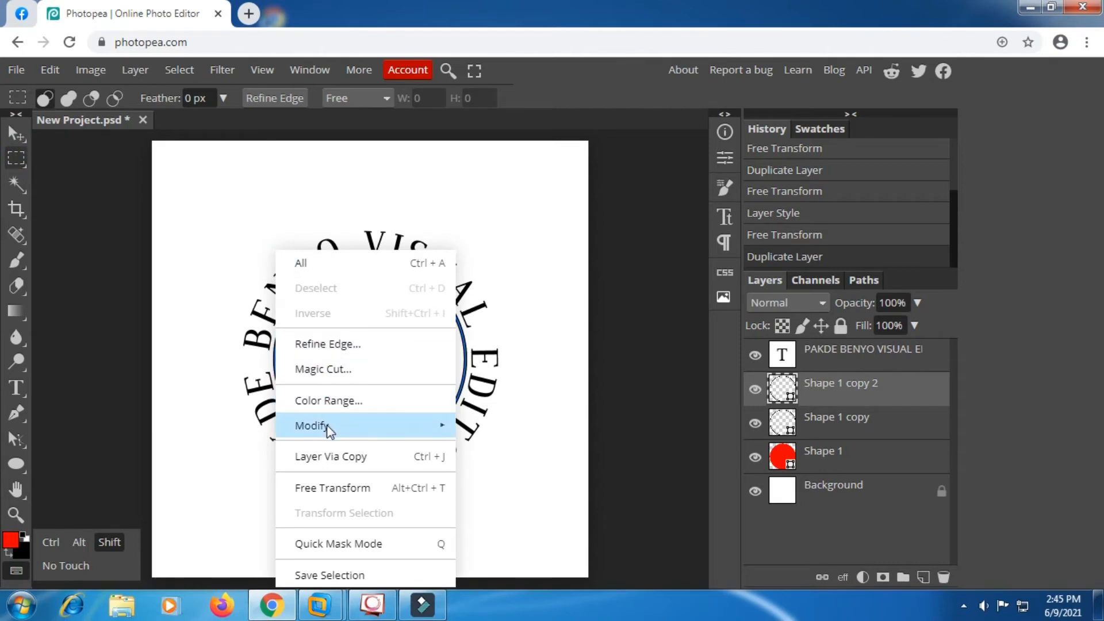
pyautogui.click(330, 487)
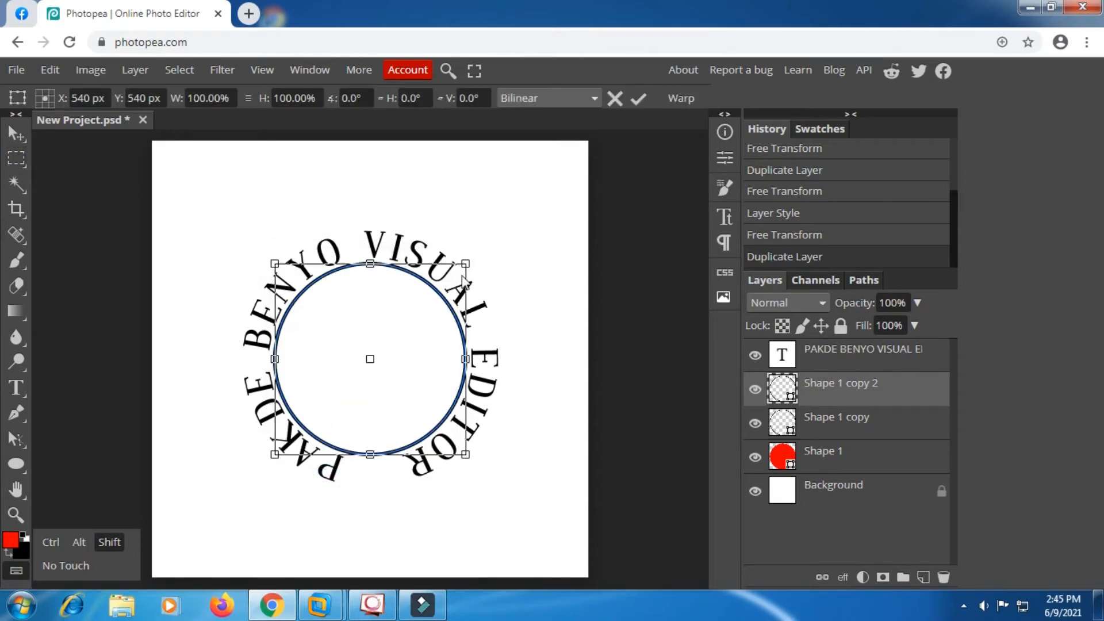
pyautogui.moveTo(471, 259)
pyautogui.mouseDown()
pyautogui.moveTo(526, 200)
pyautogui.moveTo(480, 257)
pyautogui.moveTo(476, 249)
pyautogui.mouseUp()
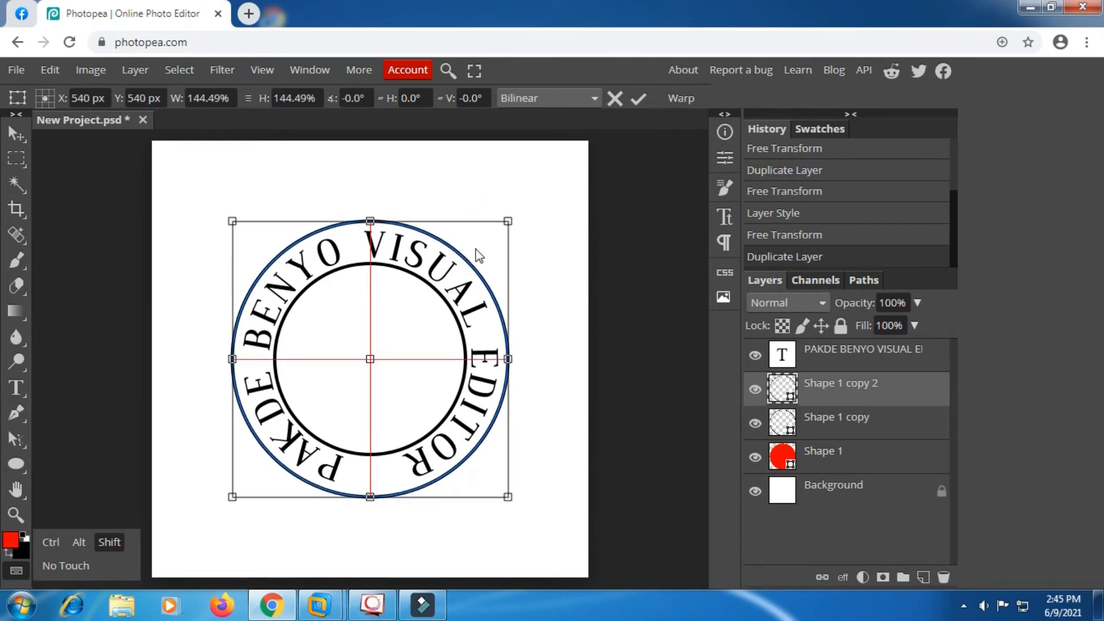
pyautogui.moveTo(475, 250); pyautogui.dragTo(505, 221)
pyautogui.moveTo(376, 333); pyautogui.dragTo(379, 334)
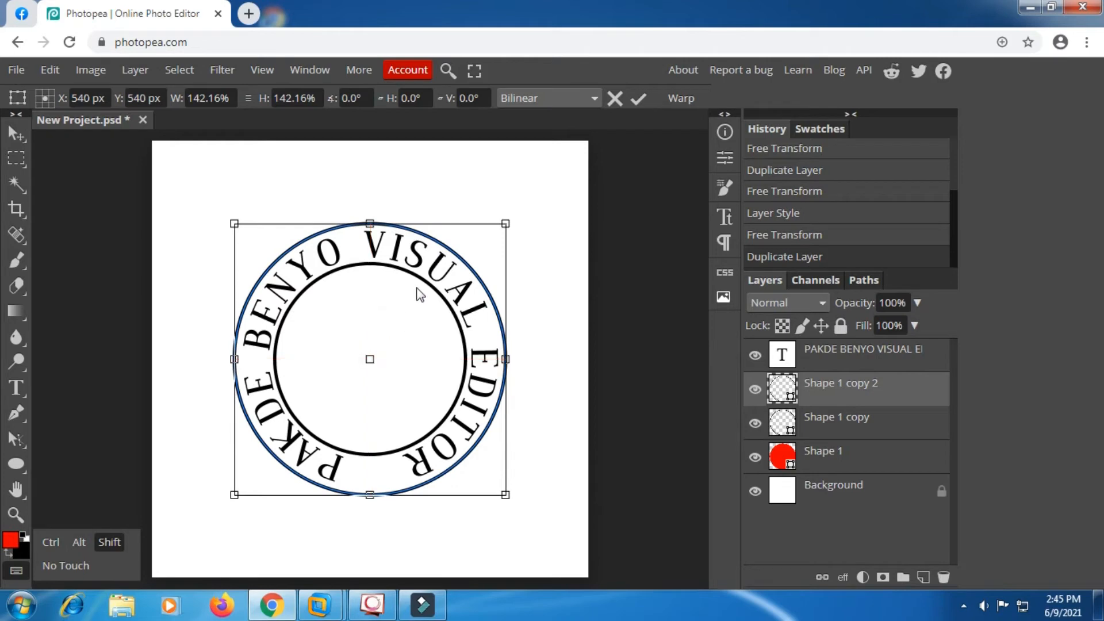
pyautogui.click(635, 101)
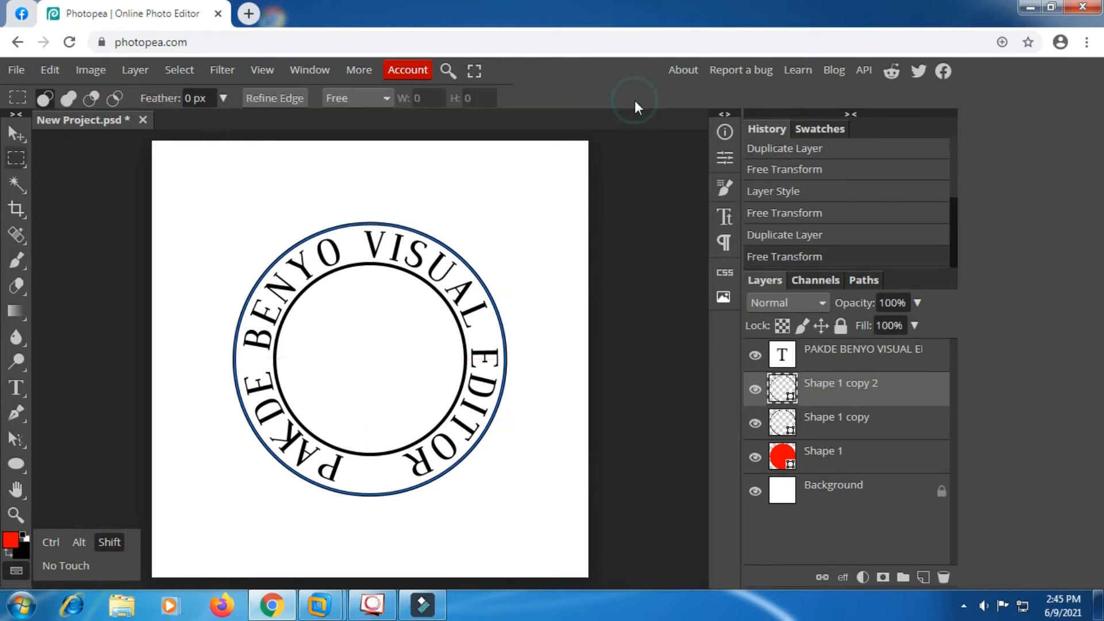
# Duplicate the Shape 1 copy 2 circle layer
pyautogui.doubleClick(831, 386)
pyautogui.rightClick(841, 382)
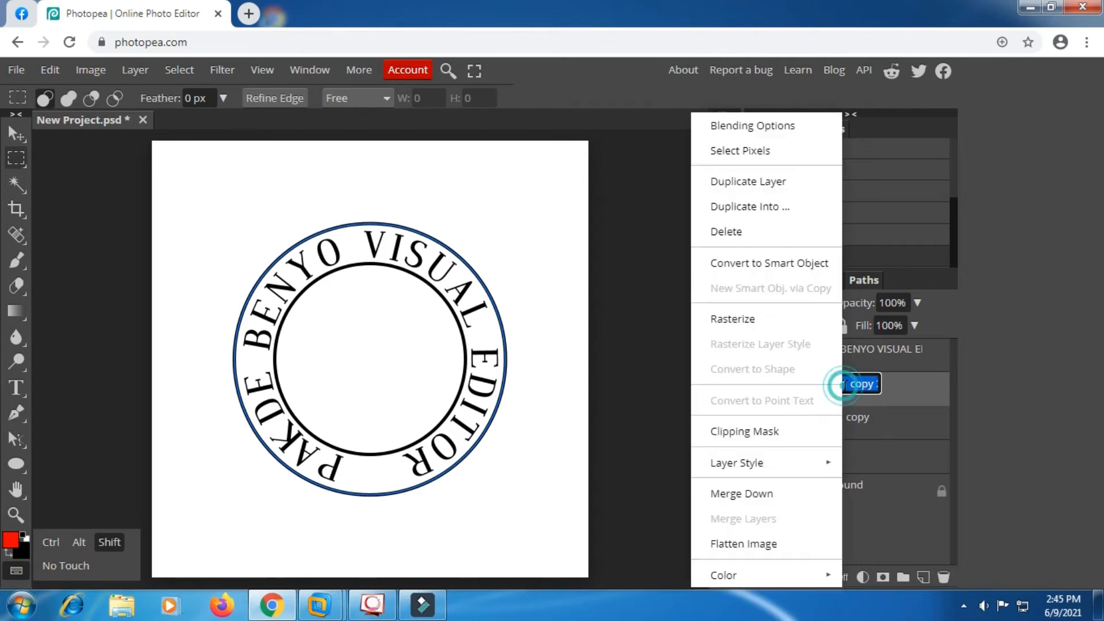
pyautogui.click(777, 189)
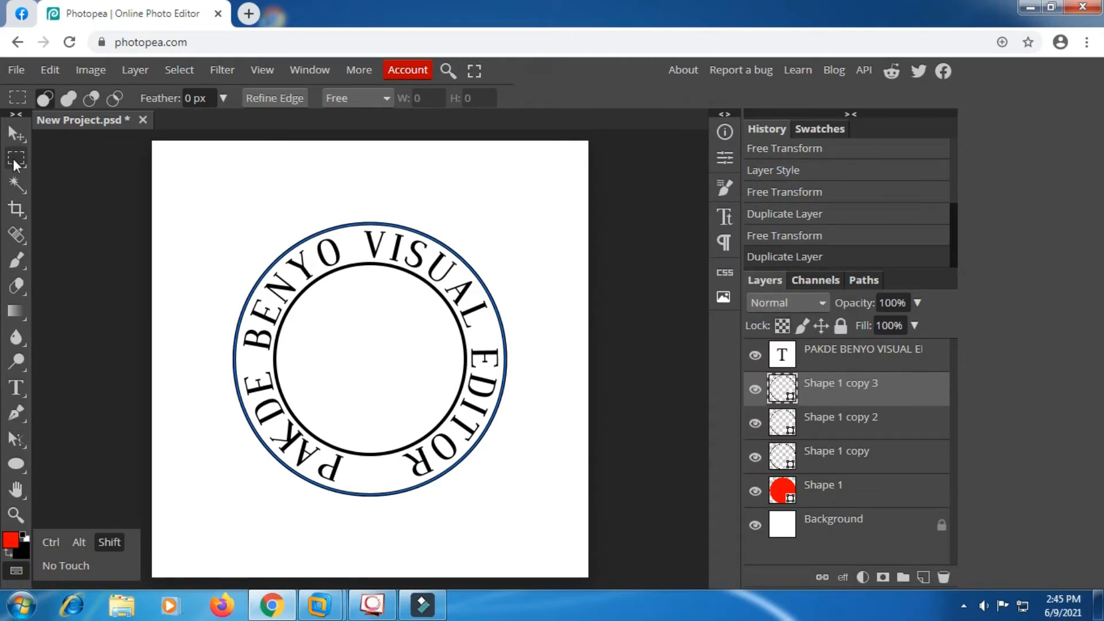
# Enlarge the Shape 1 copy 3 circle proportionally to 108.35% with Free Transform, keeping it centred at X 540 px, Y 540 px, and apply
pyautogui.rightClick(331, 313)
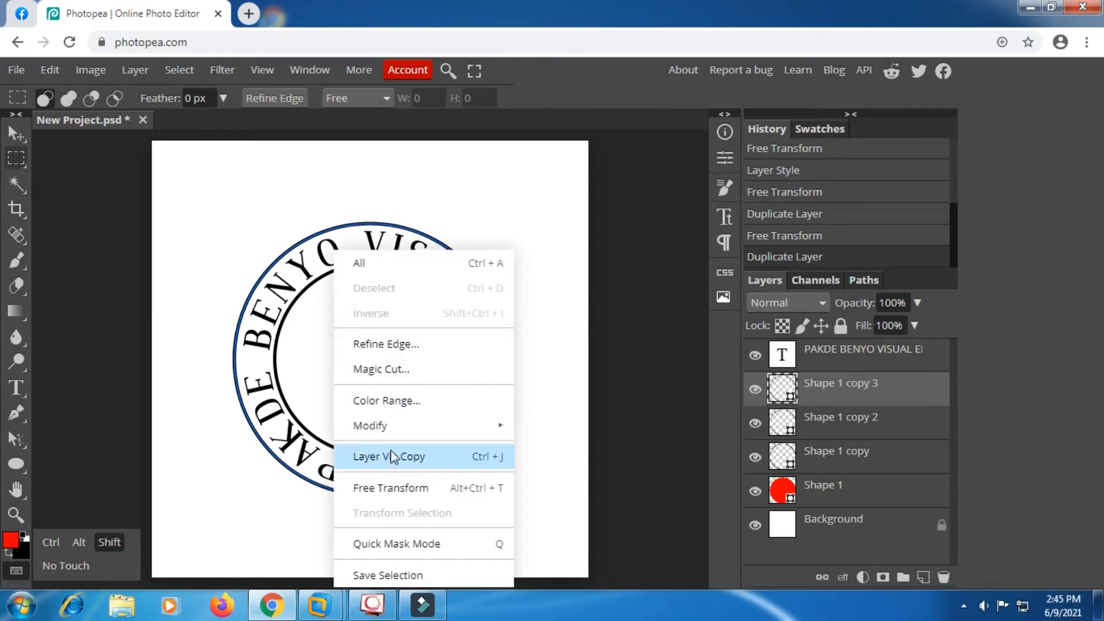
pyautogui.click(385, 490)
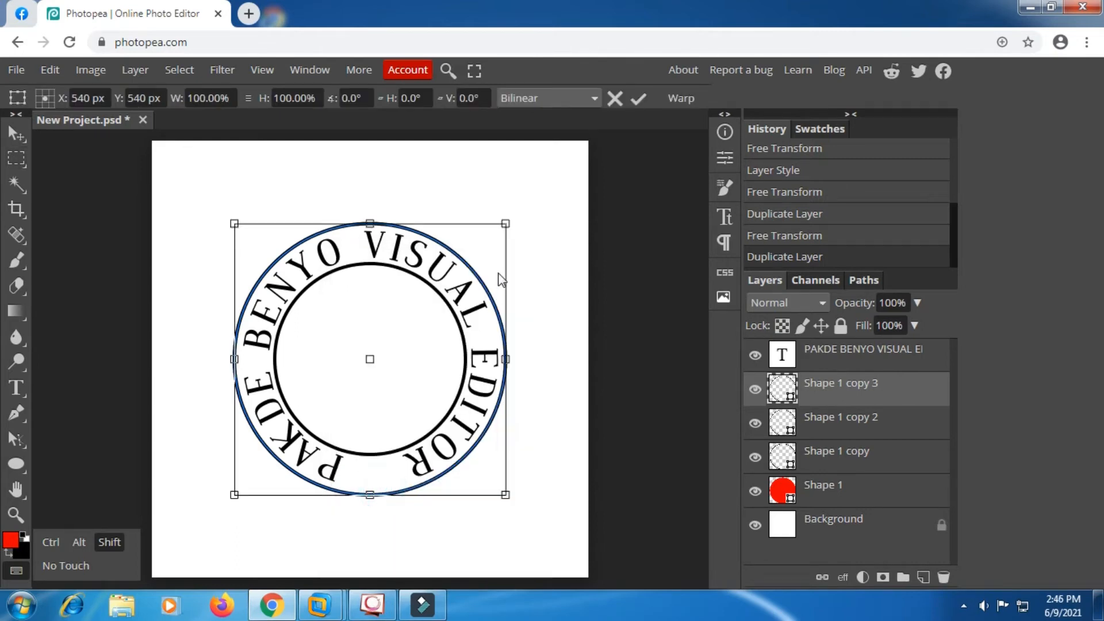
pyautogui.moveTo(502, 222); pyautogui.dragTo(521, 208)
pyautogui.moveTo(379, 302); pyautogui.dragTo(375, 310)
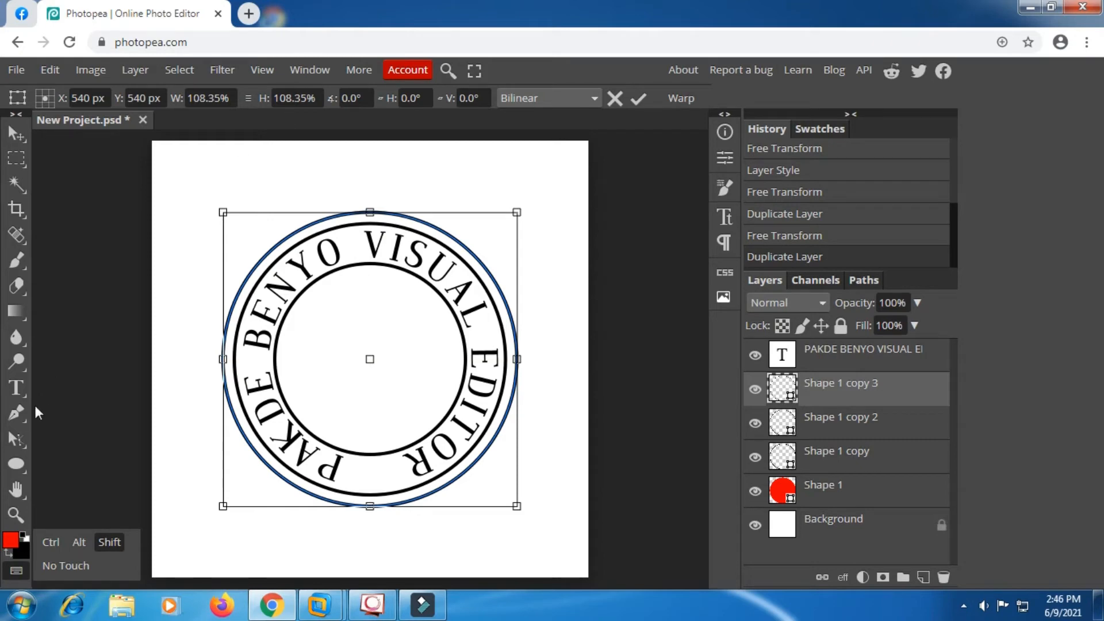
pyautogui.click(635, 102)
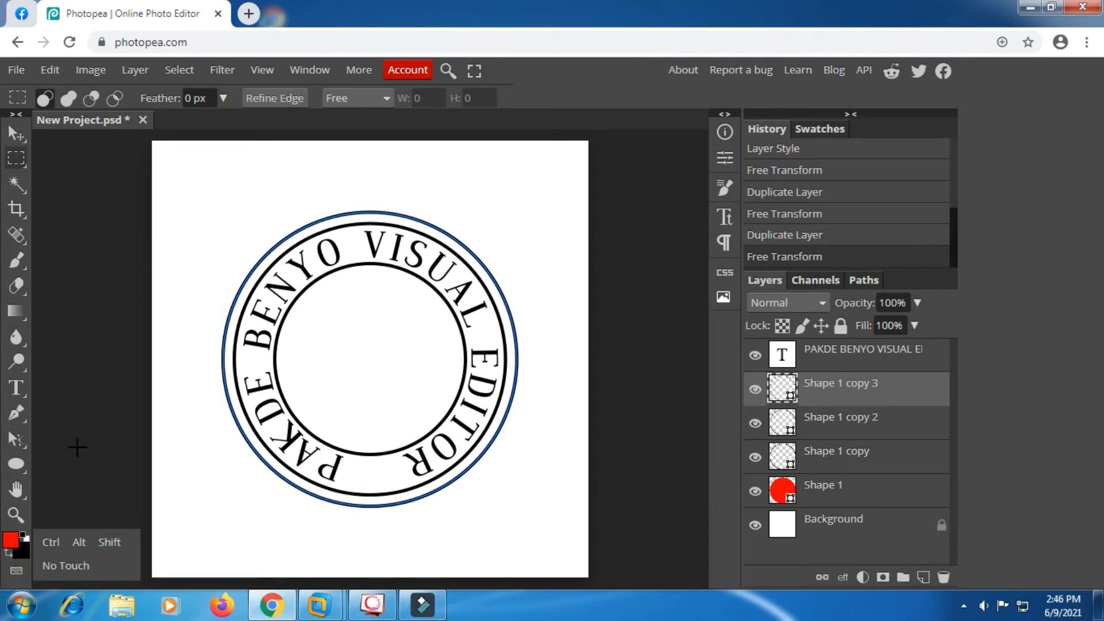
# Thicken the outermost Shape 1 copy 3 circle by setting its stroke width to 17.1 pt
pyautogui.click(15, 465)
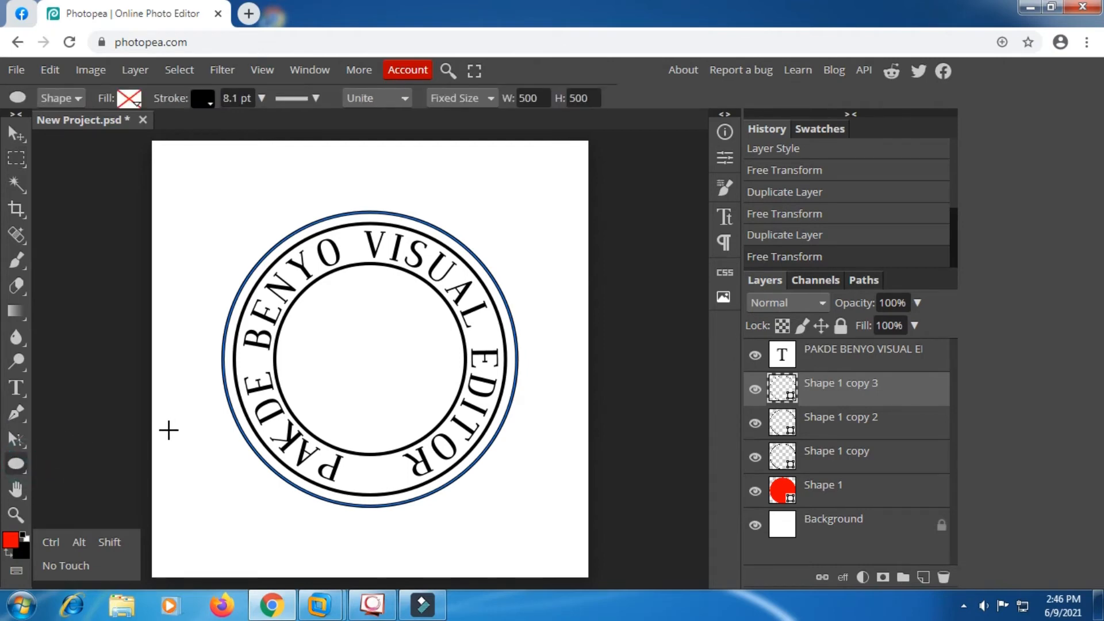
pyautogui.click(244, 99)
pyautogui.scroll(4, 245, 100)
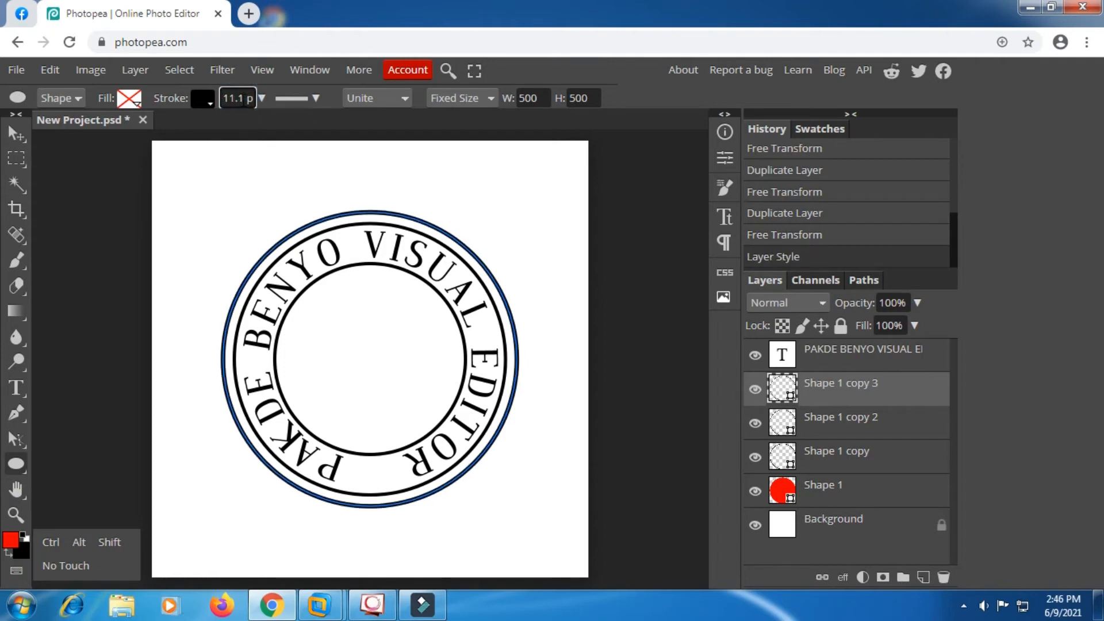
pyautogui.scroll(4, 245, 99)
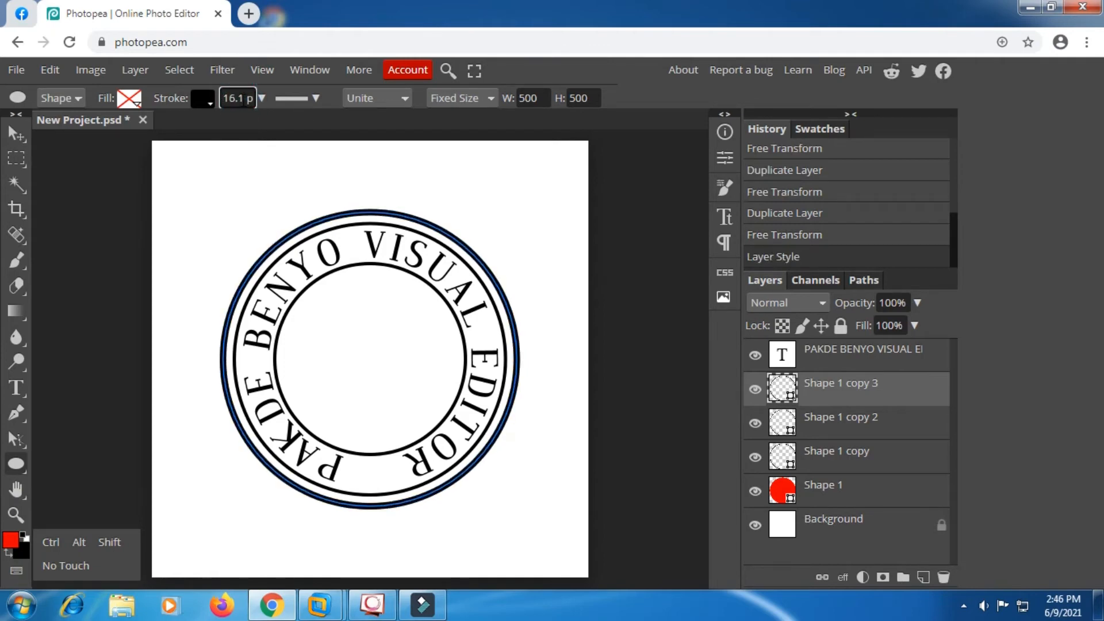
pyautogui.scroll(1, 244, 99)
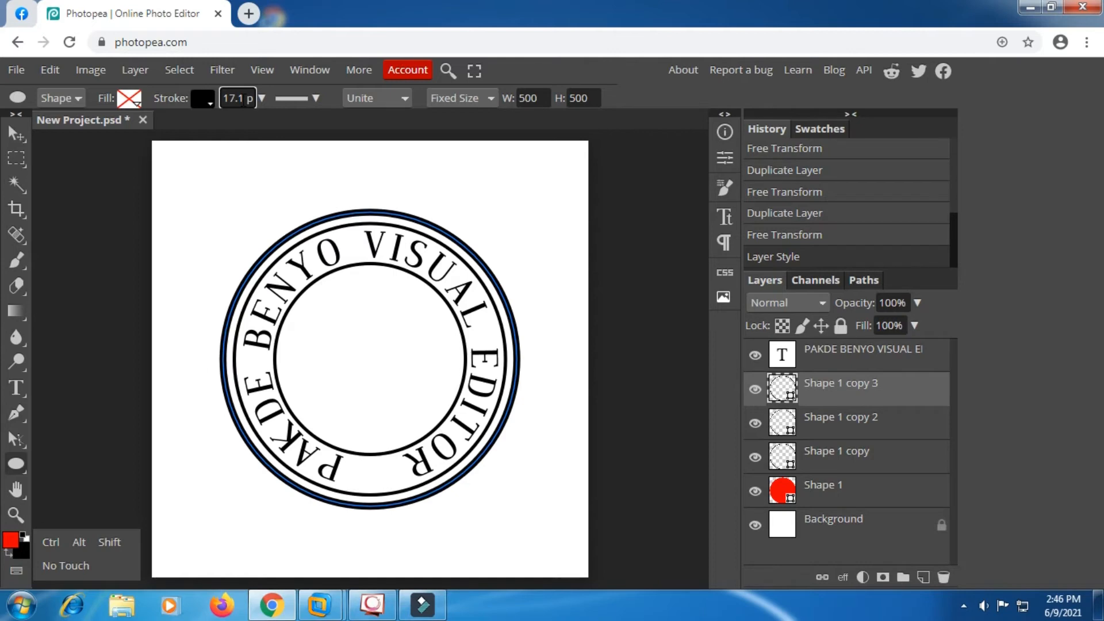
# Check the badge against transparency by temporarily hiding the Background layer
pyautogui.click(836, 533)
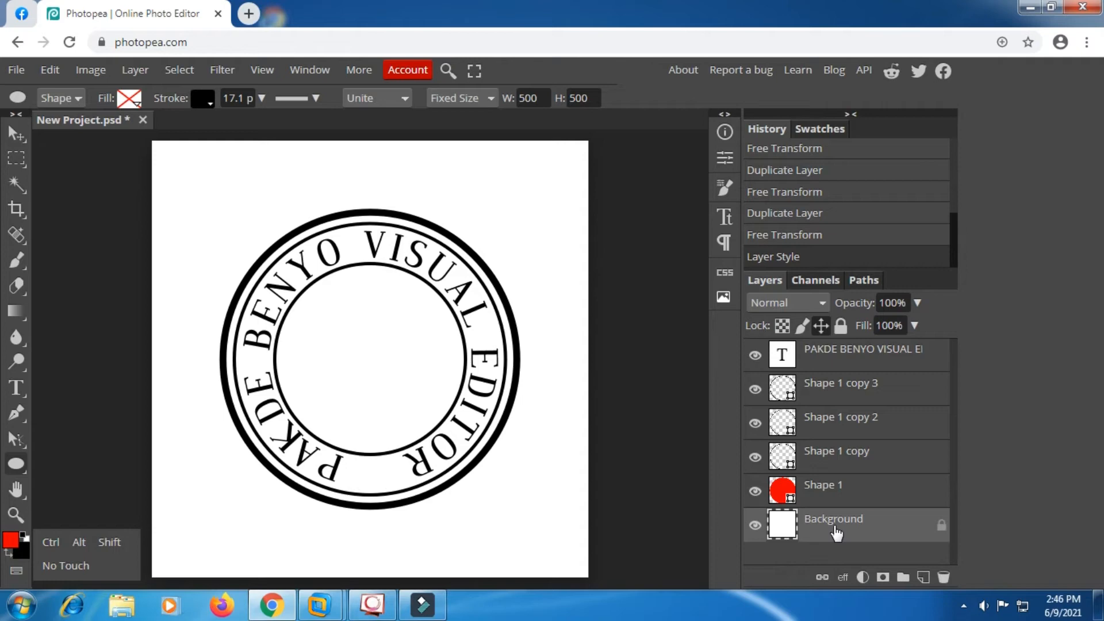
pyautogui.click(749, 524)
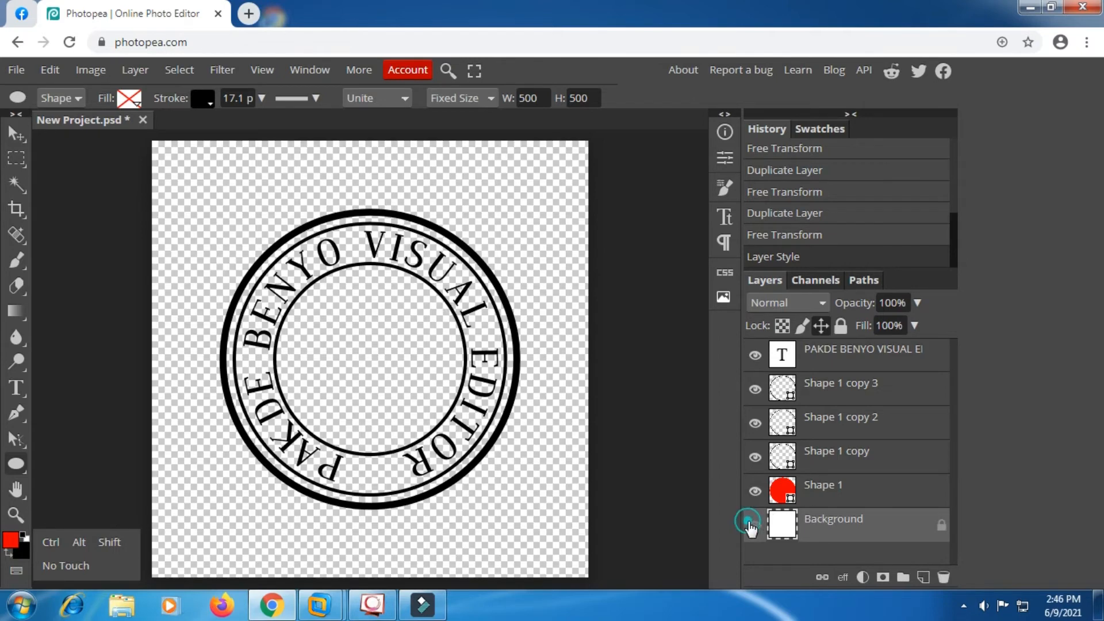
pyautogui.click(754, 526)
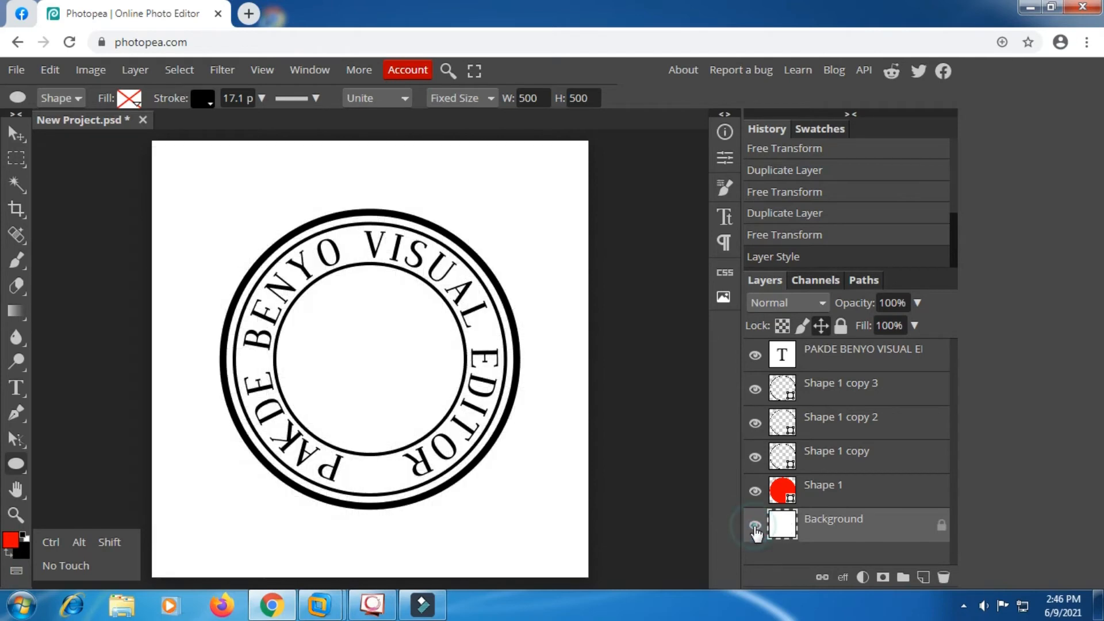
# Add a new text layer reading "PBV" above and to the right of the badge, and centre-align its text
pyautogui.click(861, 365)
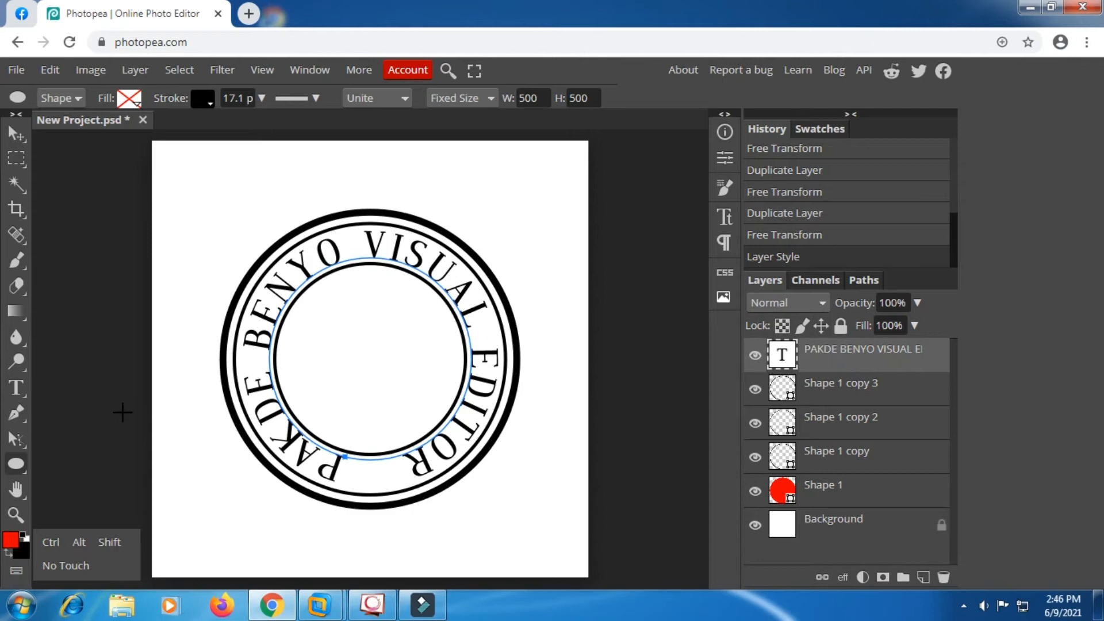
pyautogui.click(19, 387)
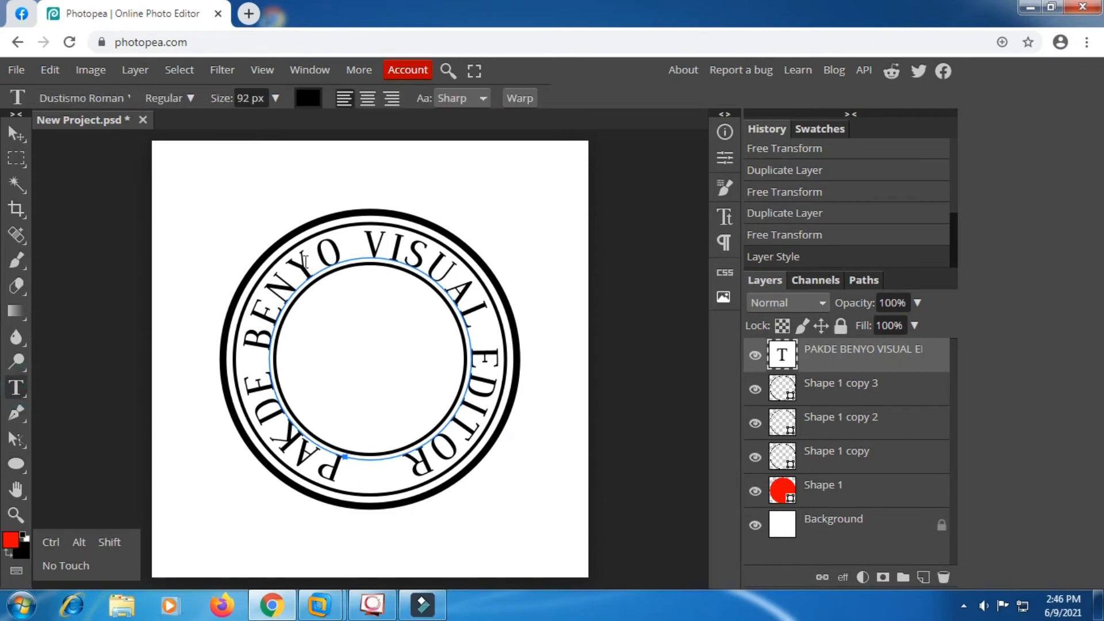
pyautogui.click(493, 188)
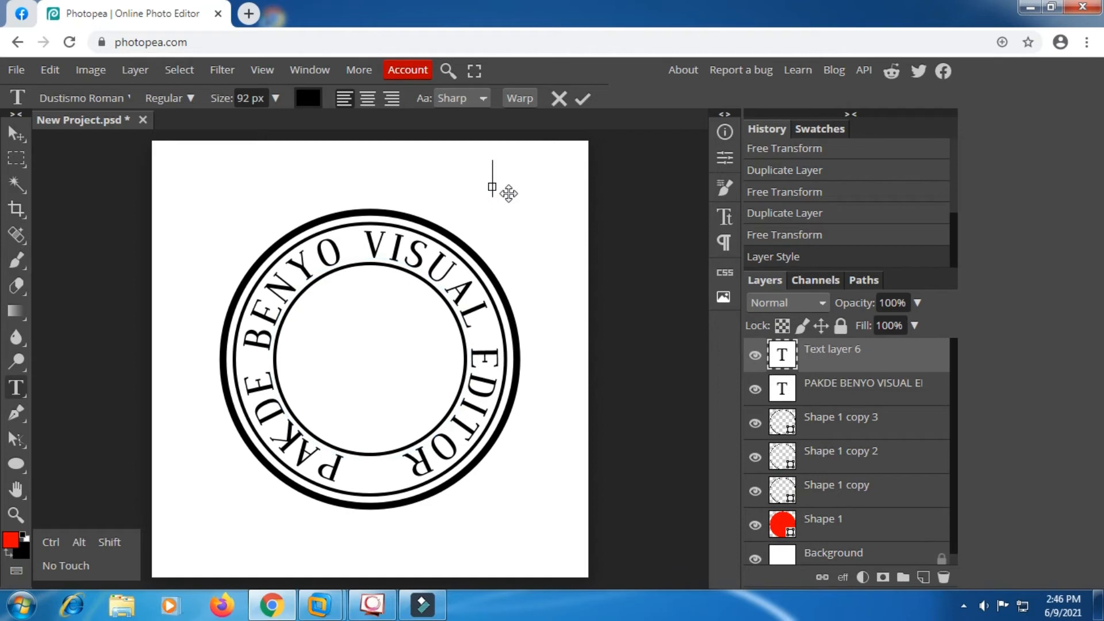
pyautogui.write('PB')
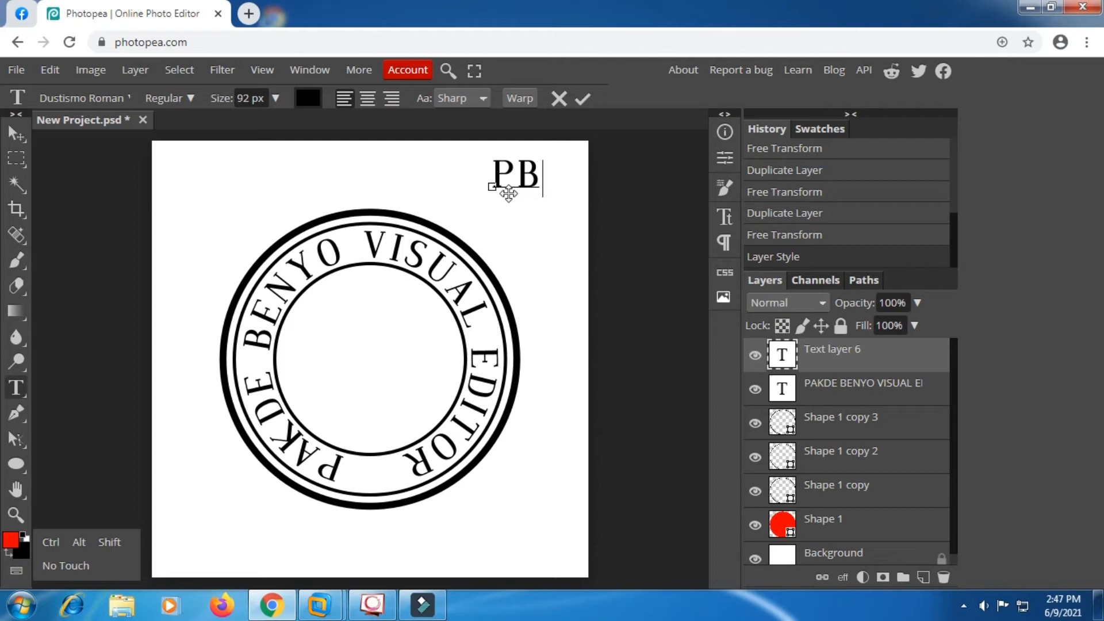
pyautogui.write('V')
pyautogui.moveTo(572, 183); pyautogui.dragTo(476, 172)
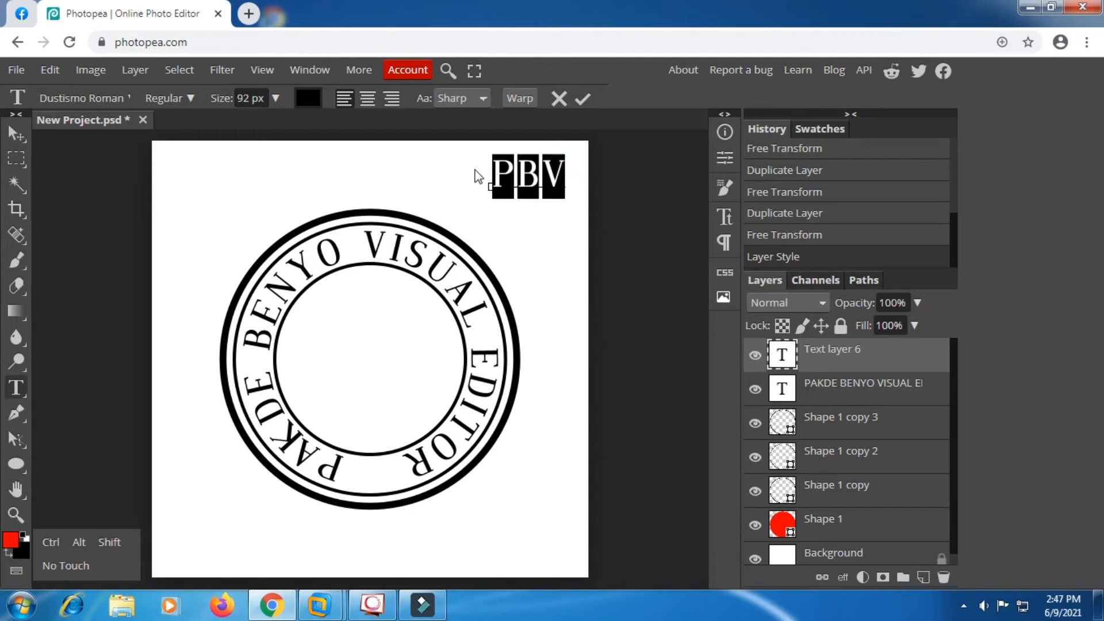
pyautogui.click(368, 99)
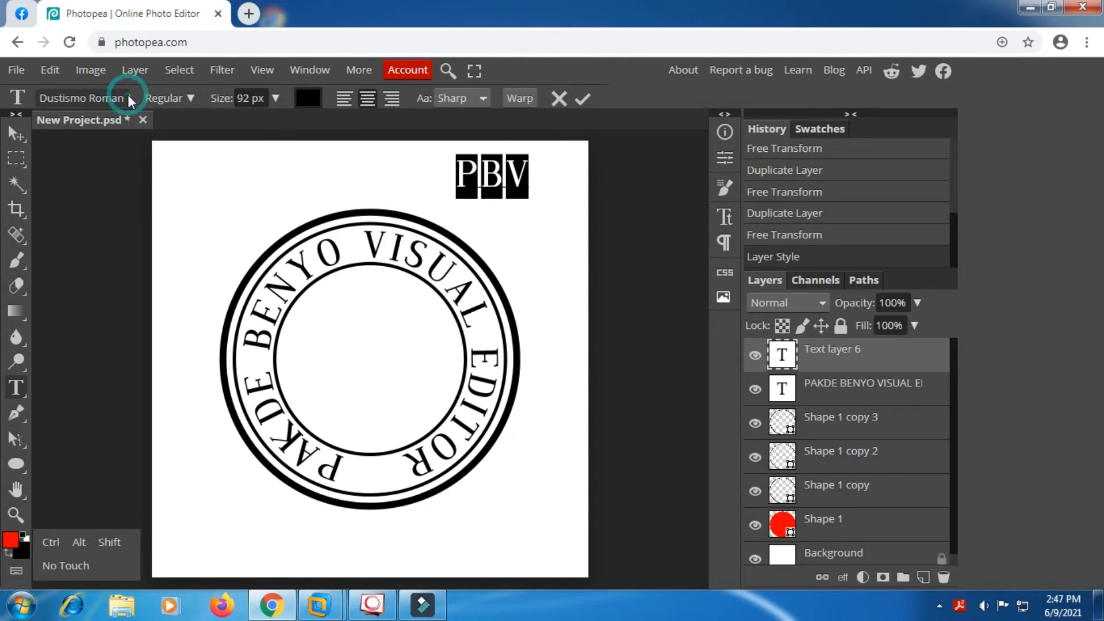
# Set the font of the selected PBV text to Federant
pyautogui.click(126, 95)
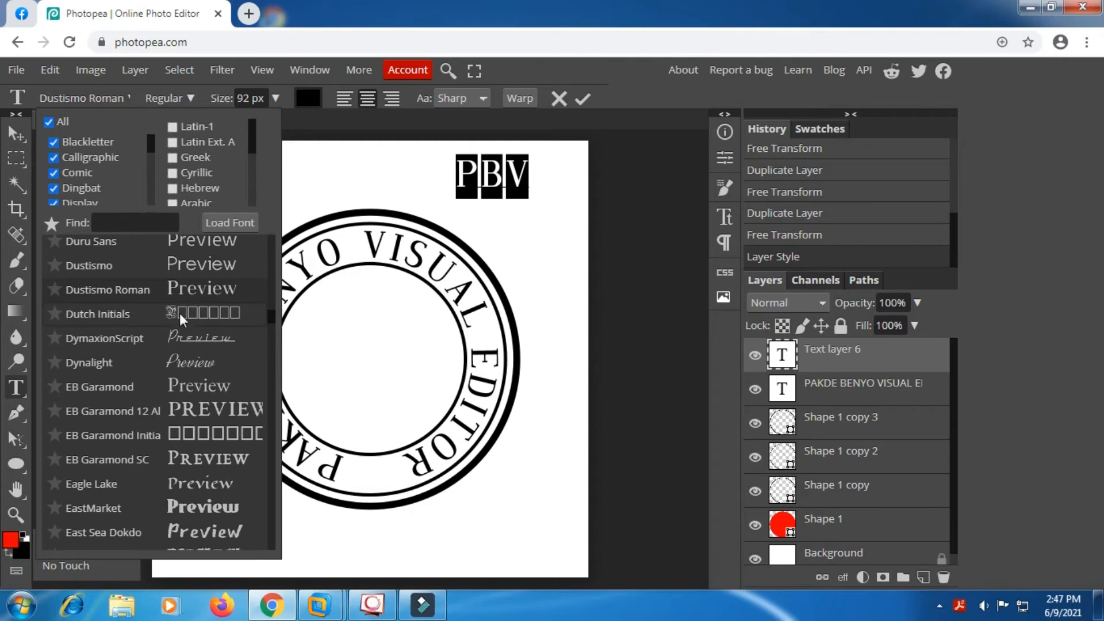
pyautogui.scroll(-4, 180, 313)
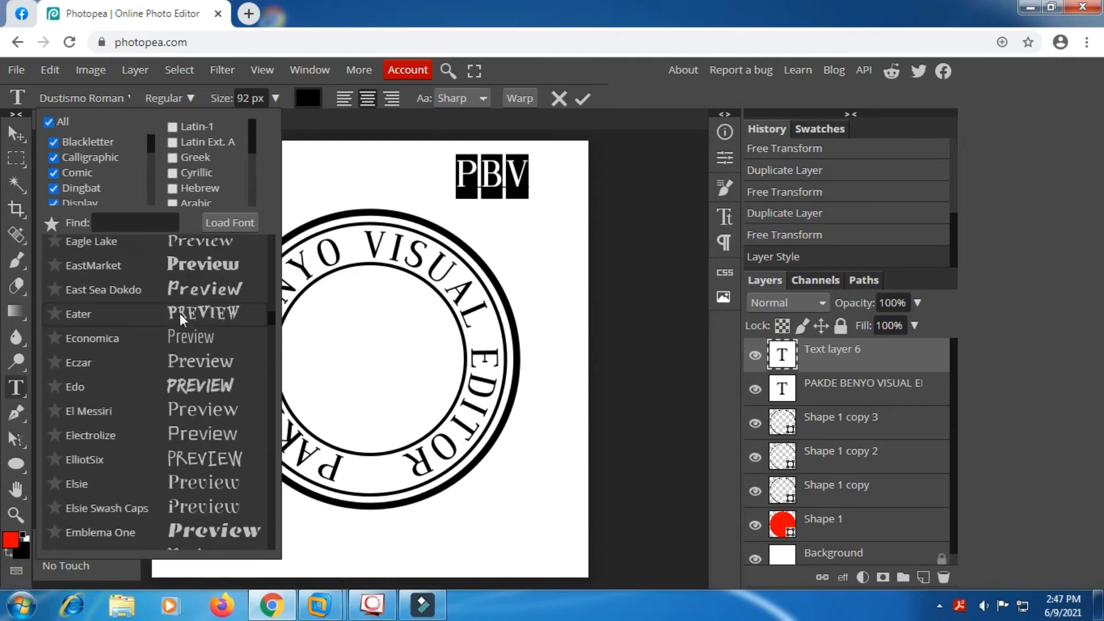
pyautogui.scroll(-5, 180, 315)
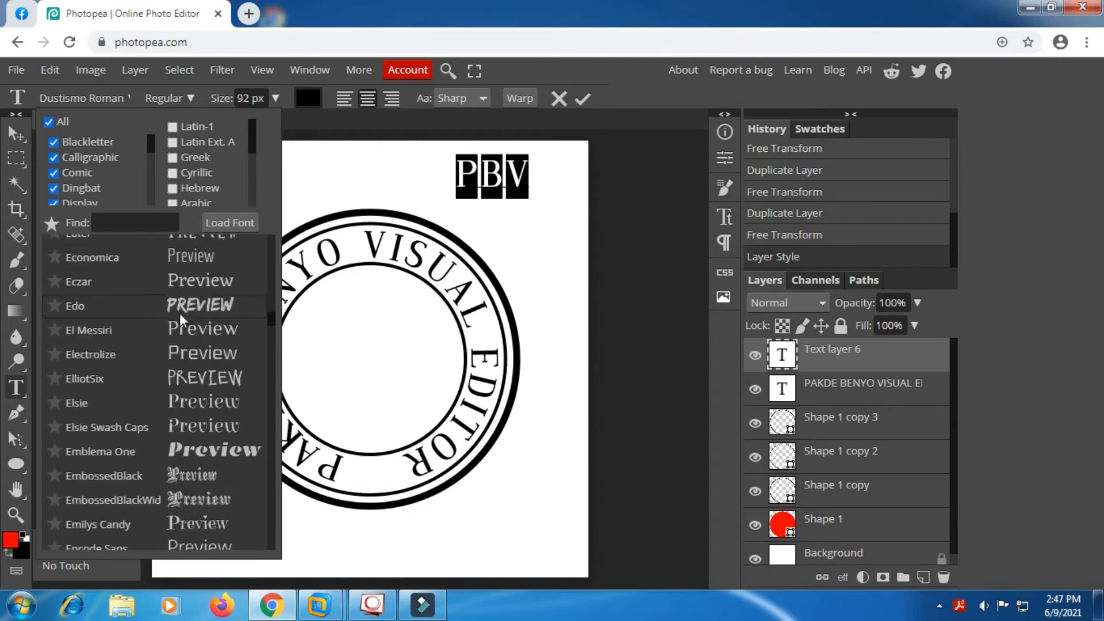
pyautogui.scroll(-4, 180, 316)
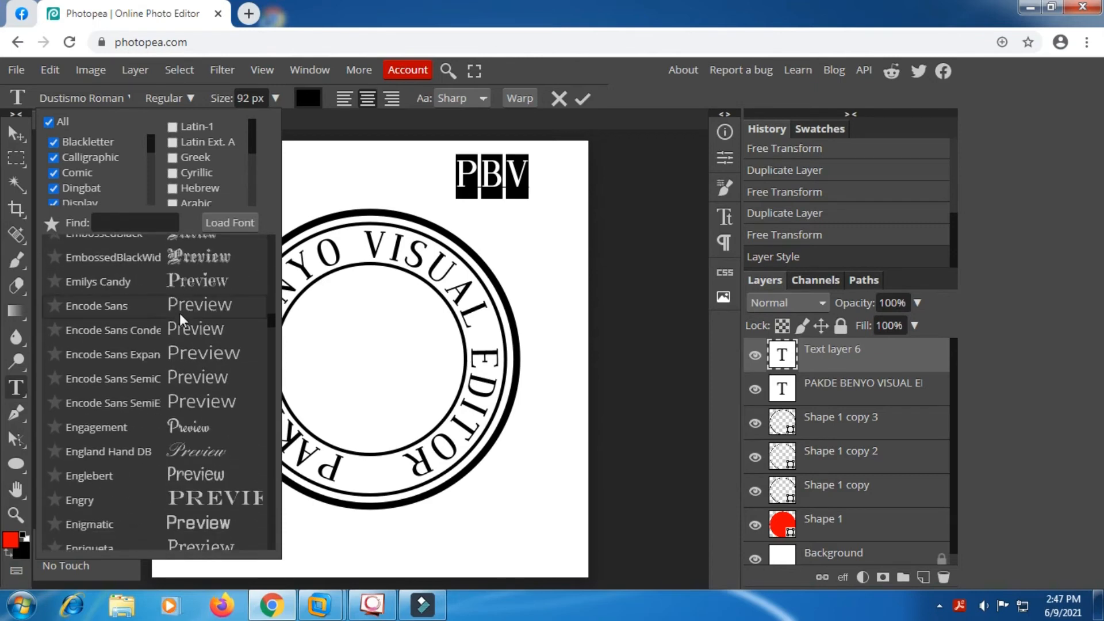
pyautogui.scroll(-2, 180, 313)
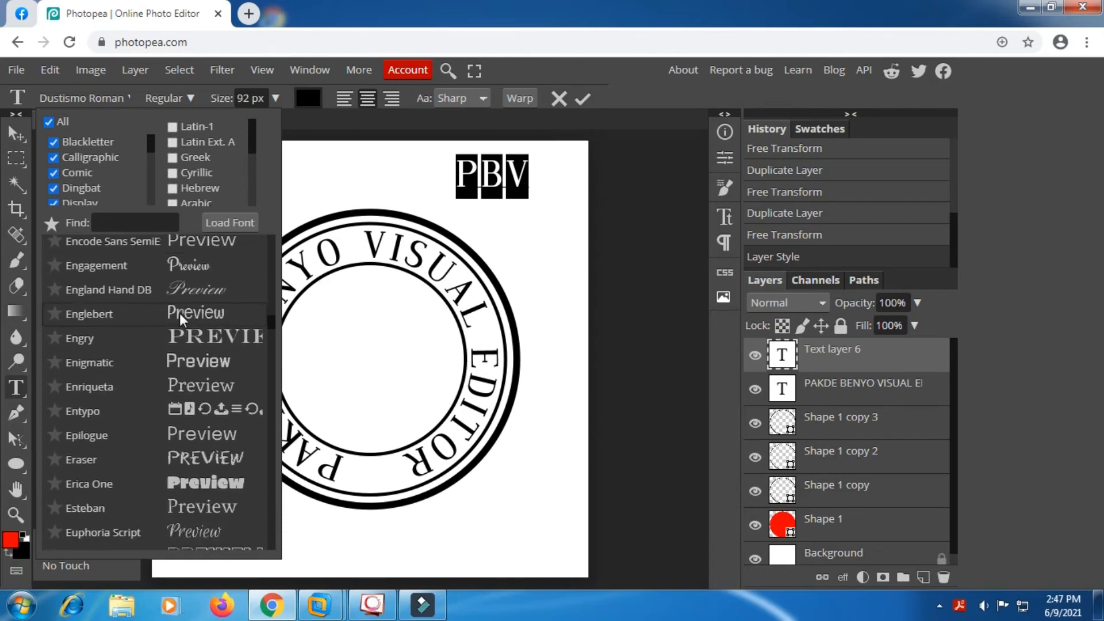
pyautogui.scroll(-2, 179, 312)
pyautogui.scroll(-3, 179, 313)
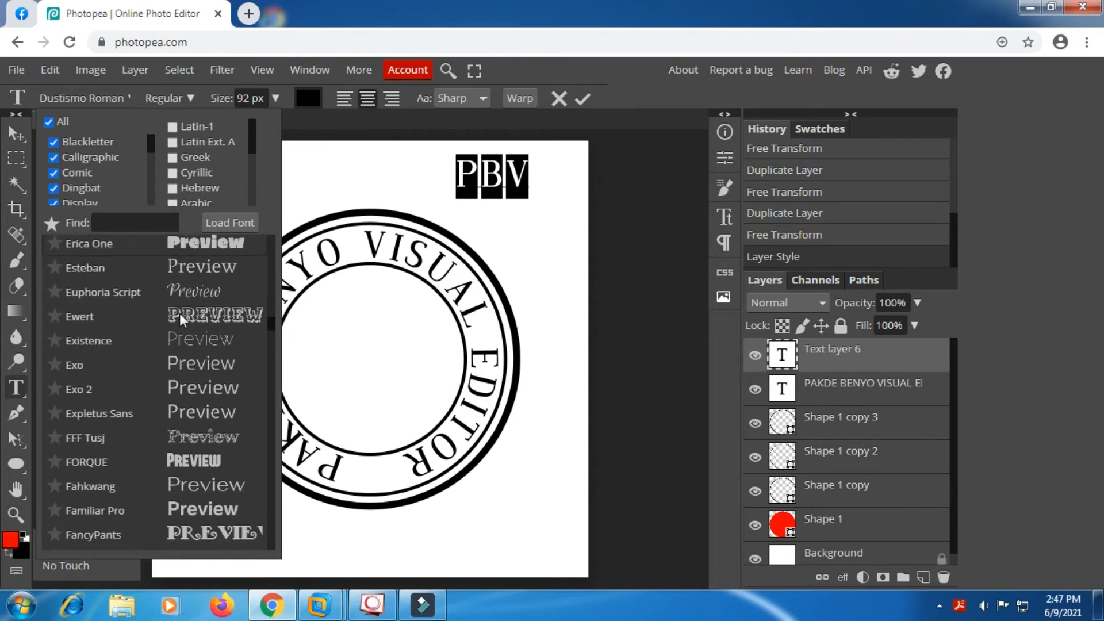
pyautogui.scroll(-2, 179, 313)
pyautogui.scroll(-4, 181, 313)
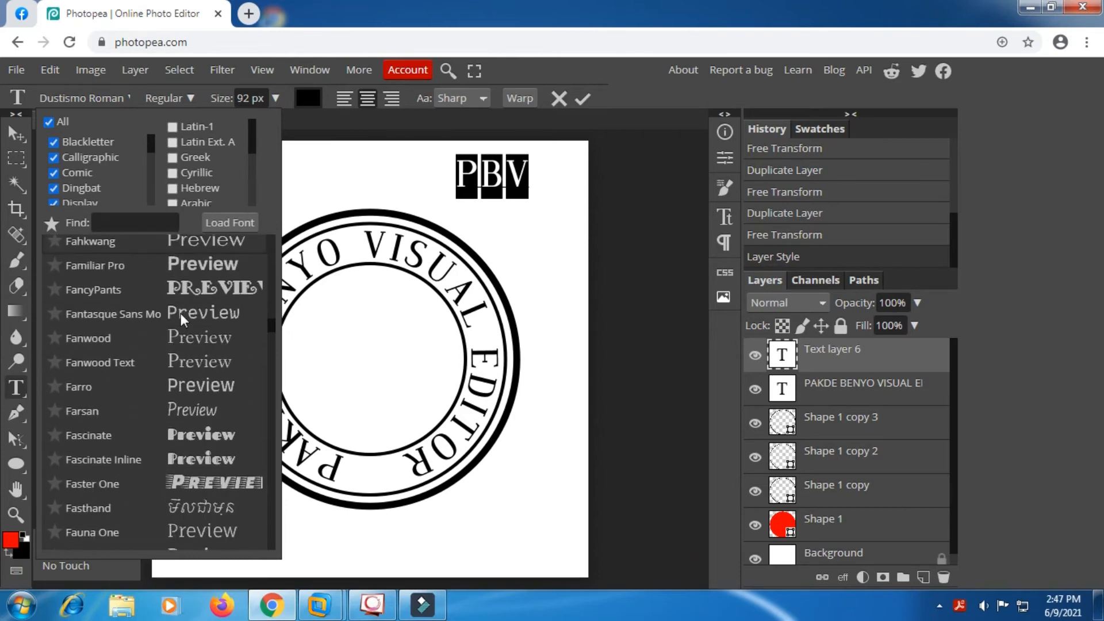
pyautogui.scroll(-1, 180, 313)
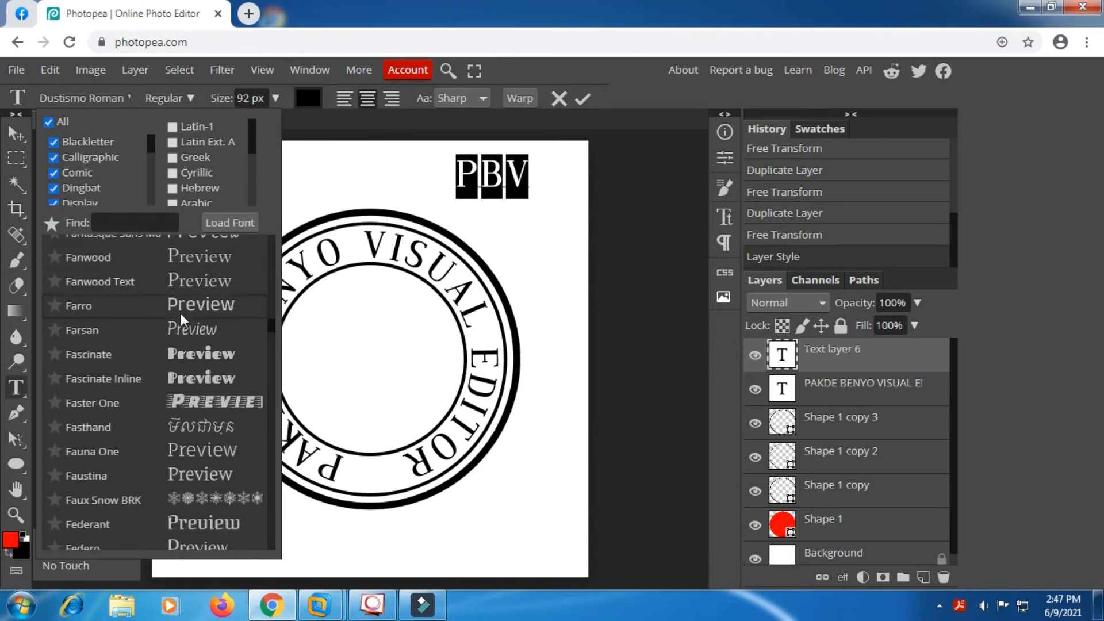
pyautogui.scroll(-3, 181, 313)
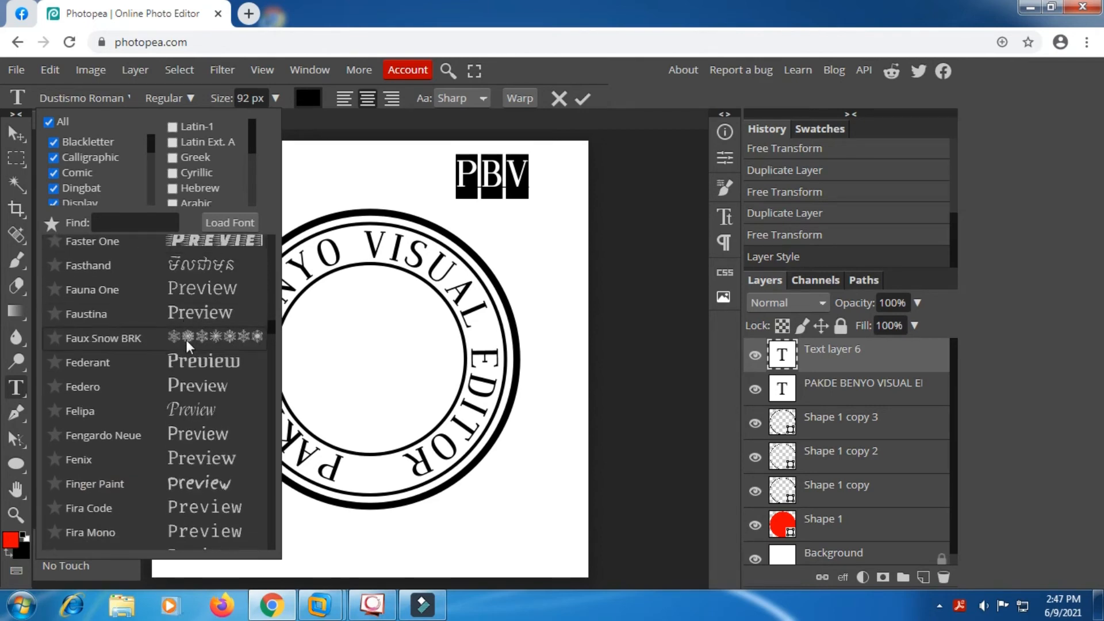
pyautogui.click(179, 358)
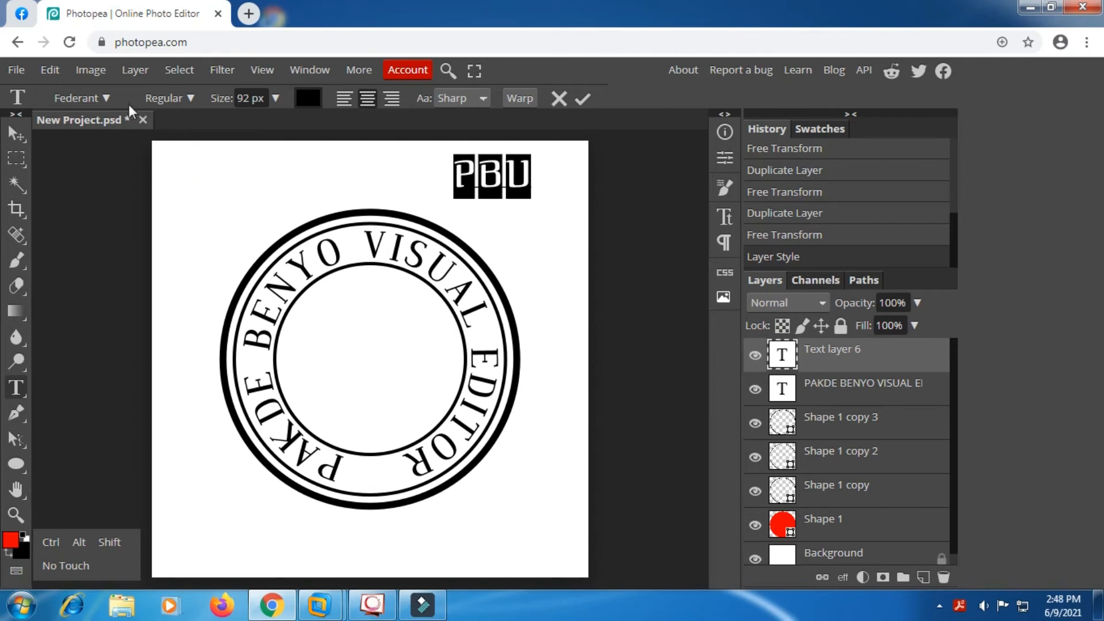
# Change the font of the selected PBV text to Furore and commit the text edit
pyautogui.click(105, 97)
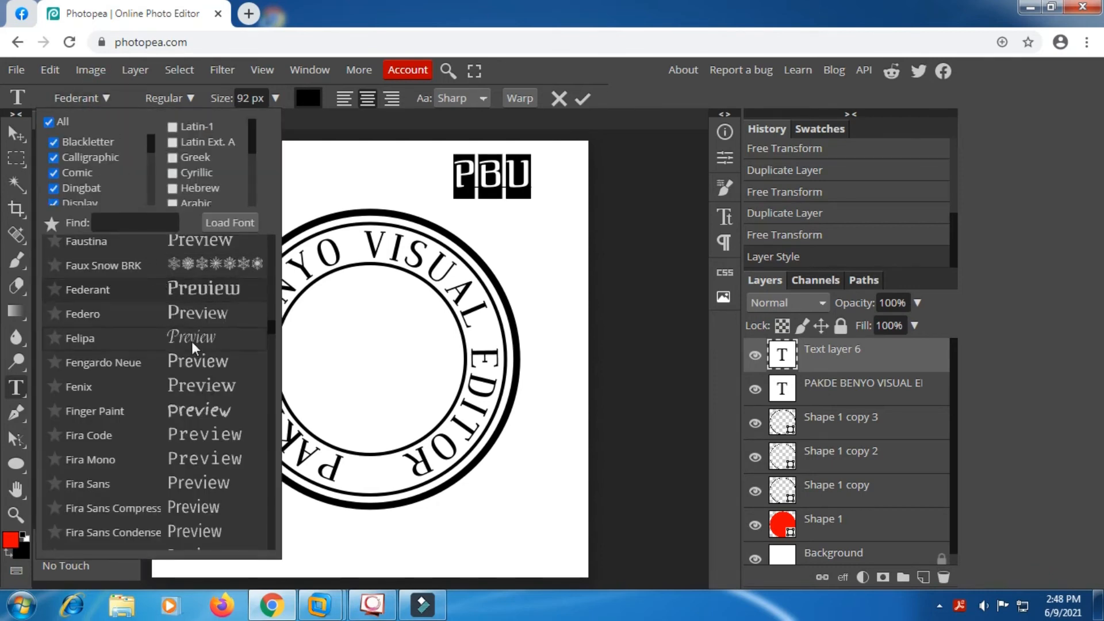
pyautogui.scroll(-1, 191, 371)
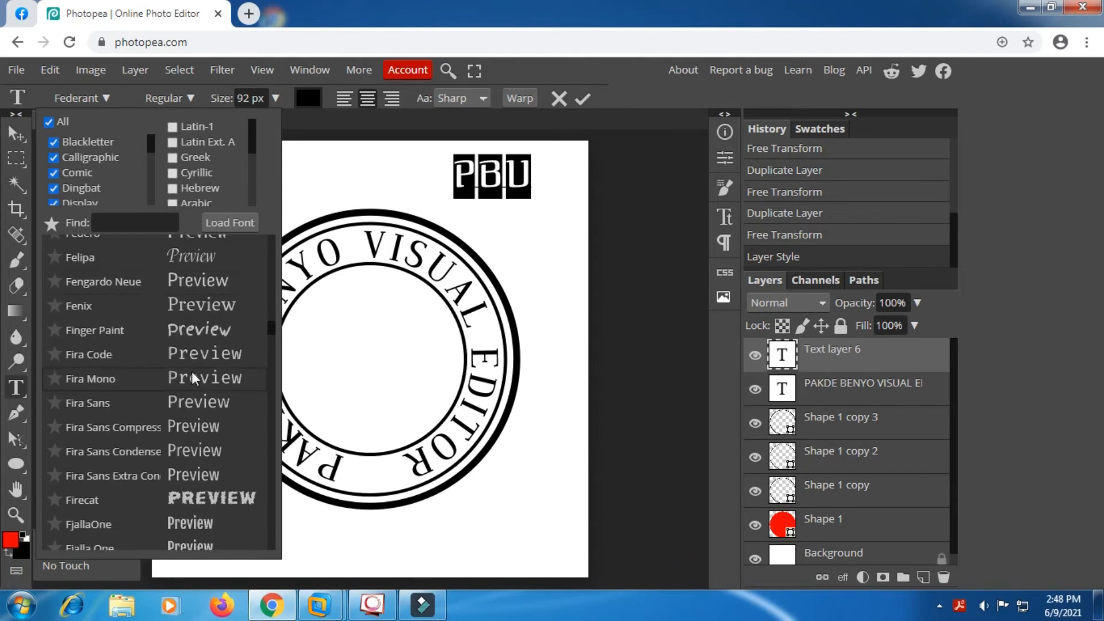
pyautogui.scroll(-3, 192, 373)
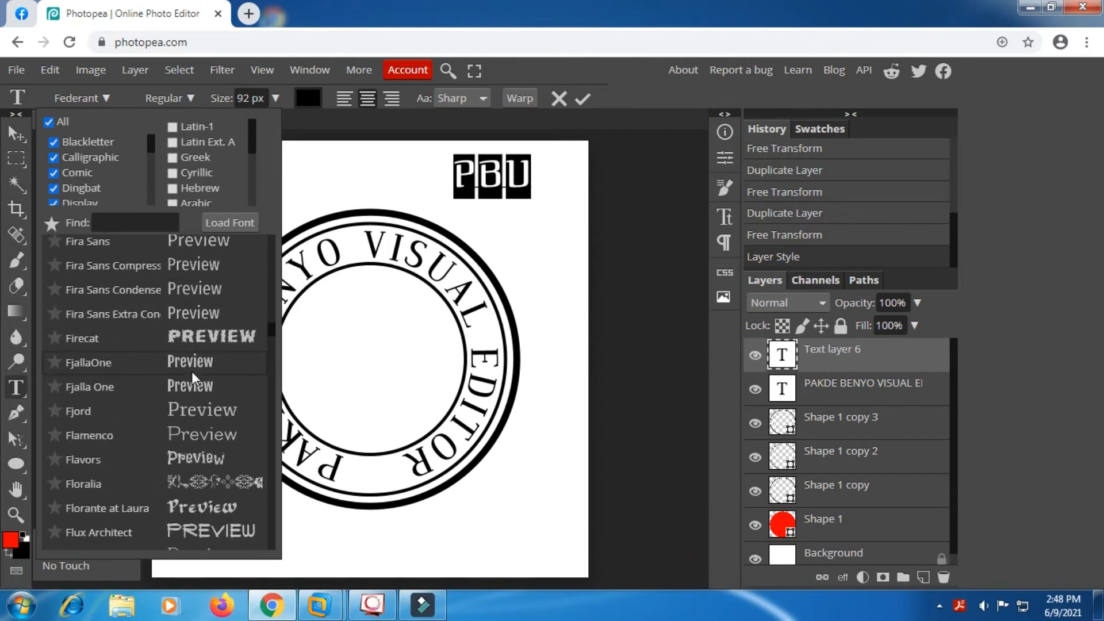
pyautogui.scroll(-1, 192, 371)
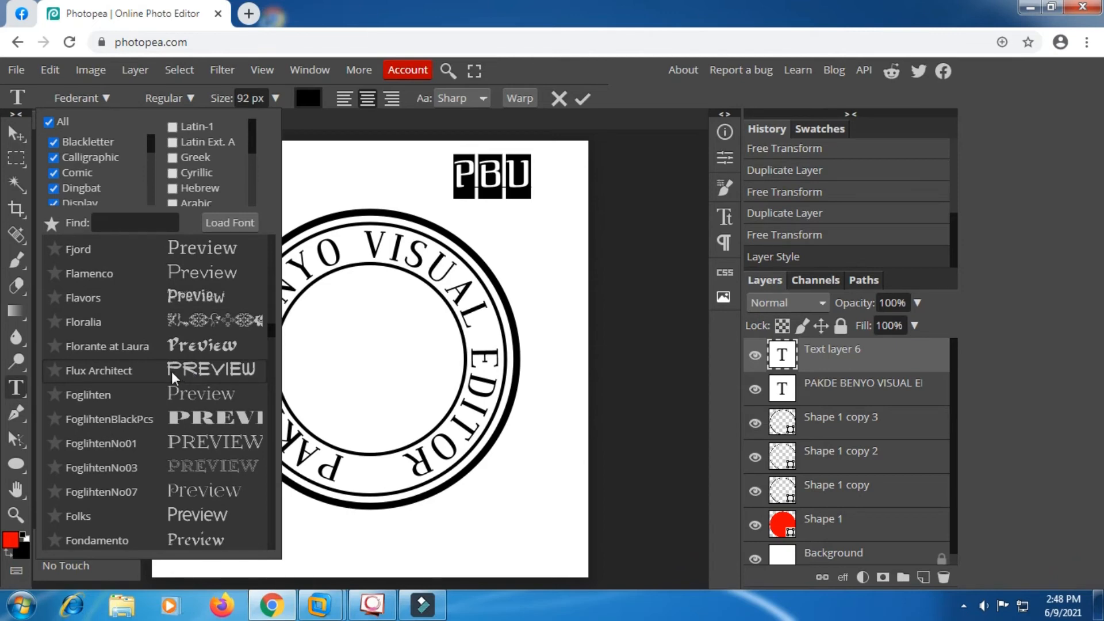
pyautogui.scroll(-2, 171, 372)
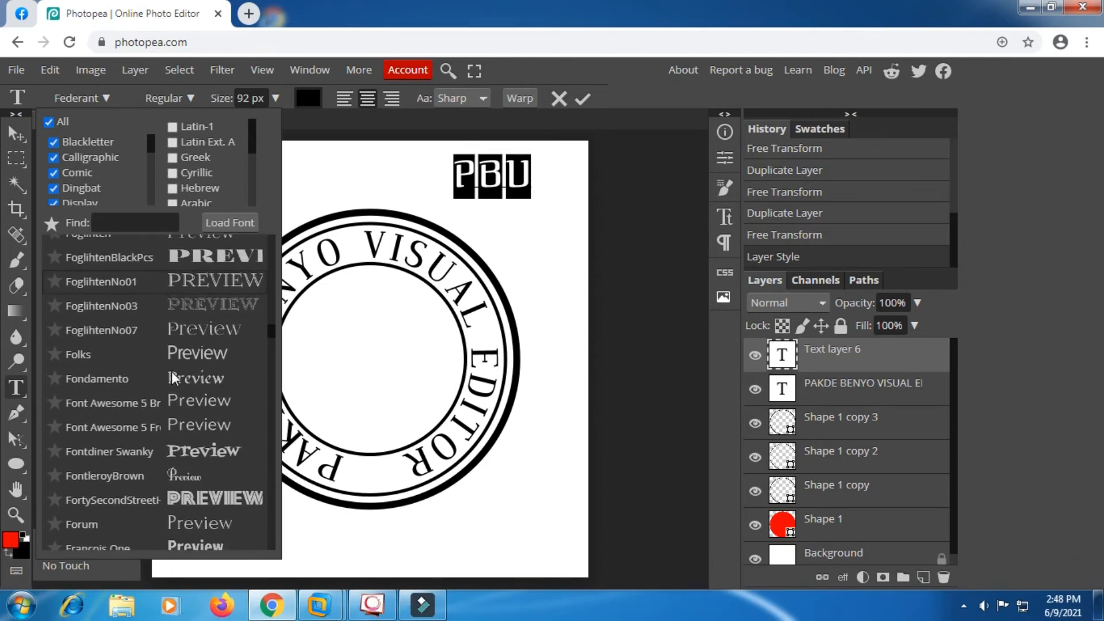
pyautogui.scroll(-2, 172, 374)
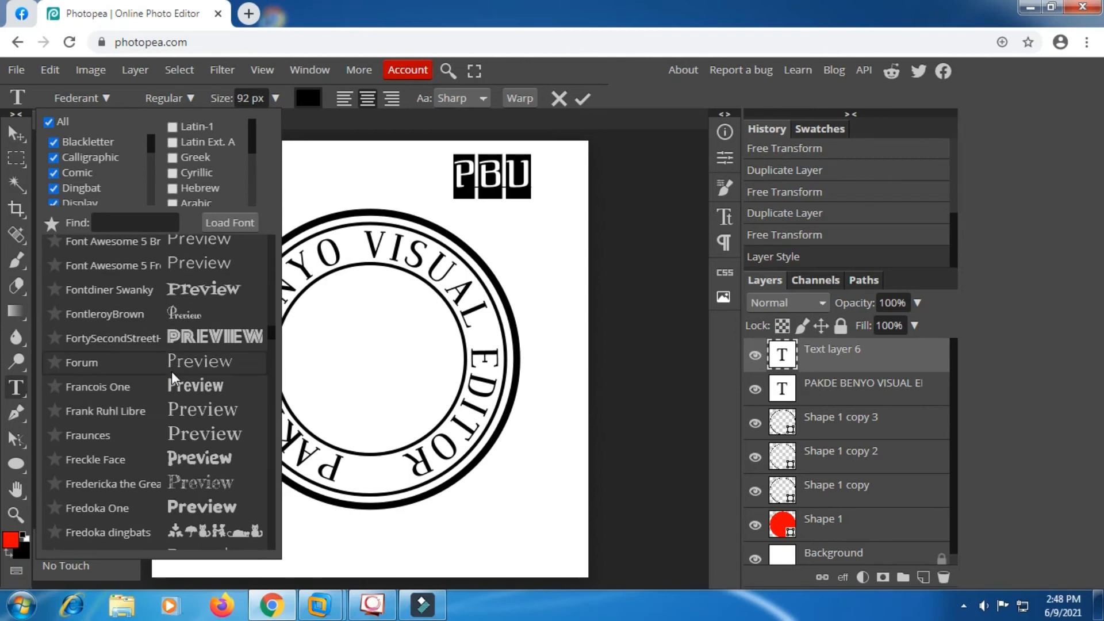
pyautogui.scroll(-1, 172, 374)
pyautogui.scroll(-3, 171, 372)
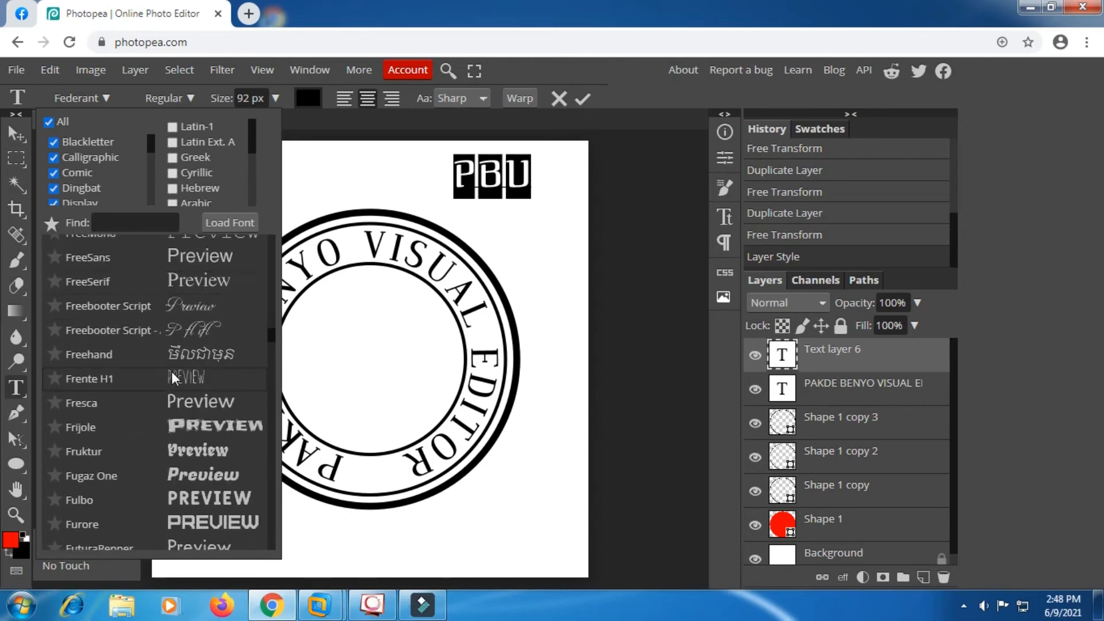
pyautogui.scroll(-1, 171, 371)
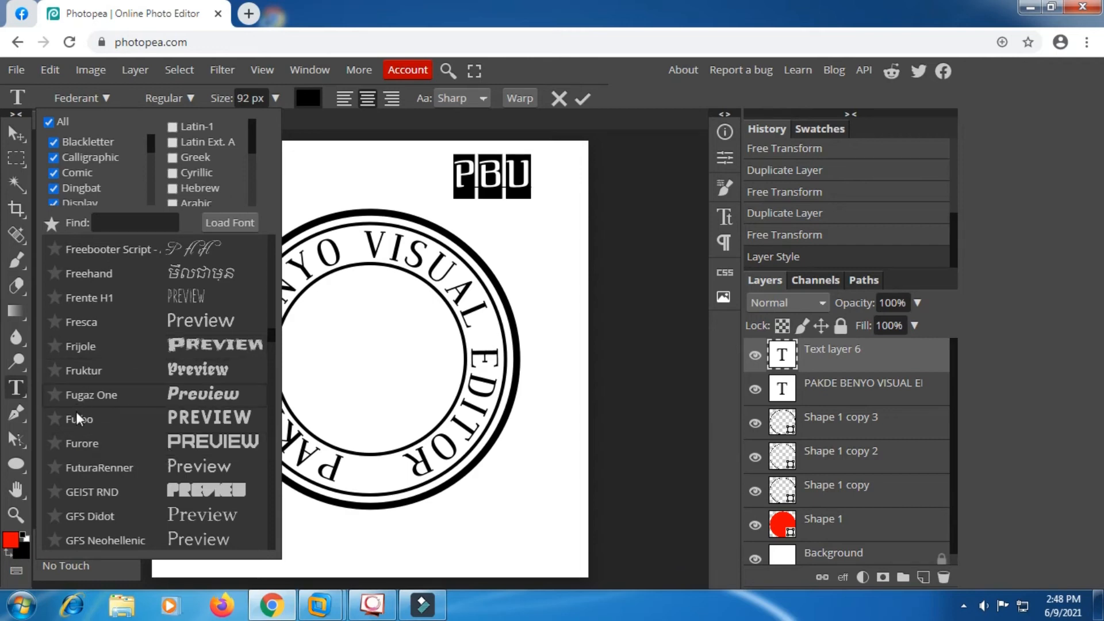
pyautogui.click(209, 437)
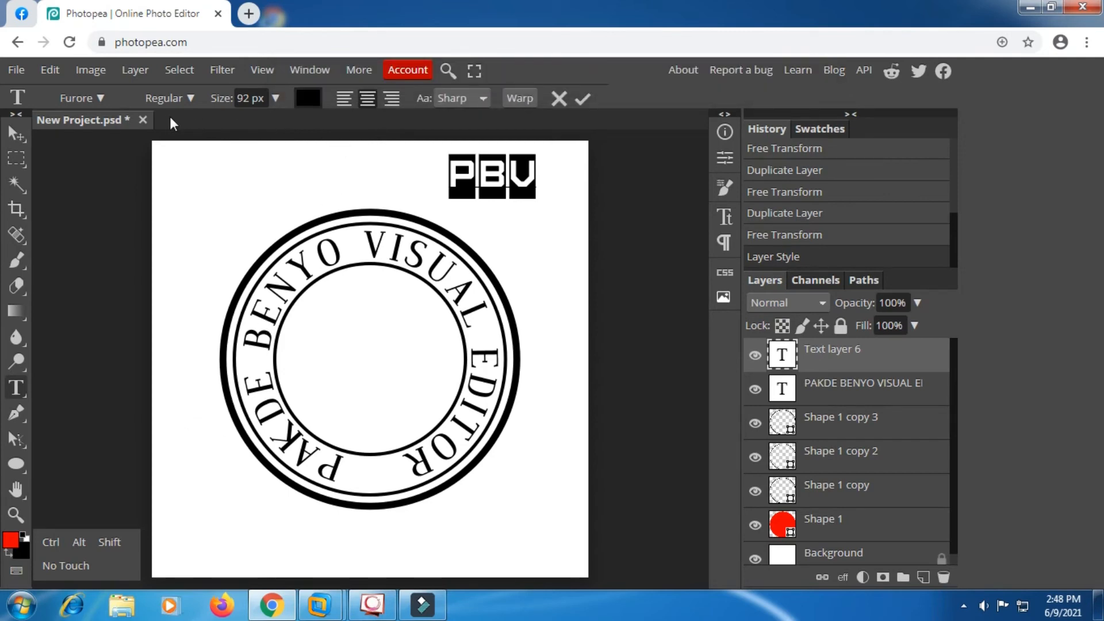
pyautogui.click(583, 102)
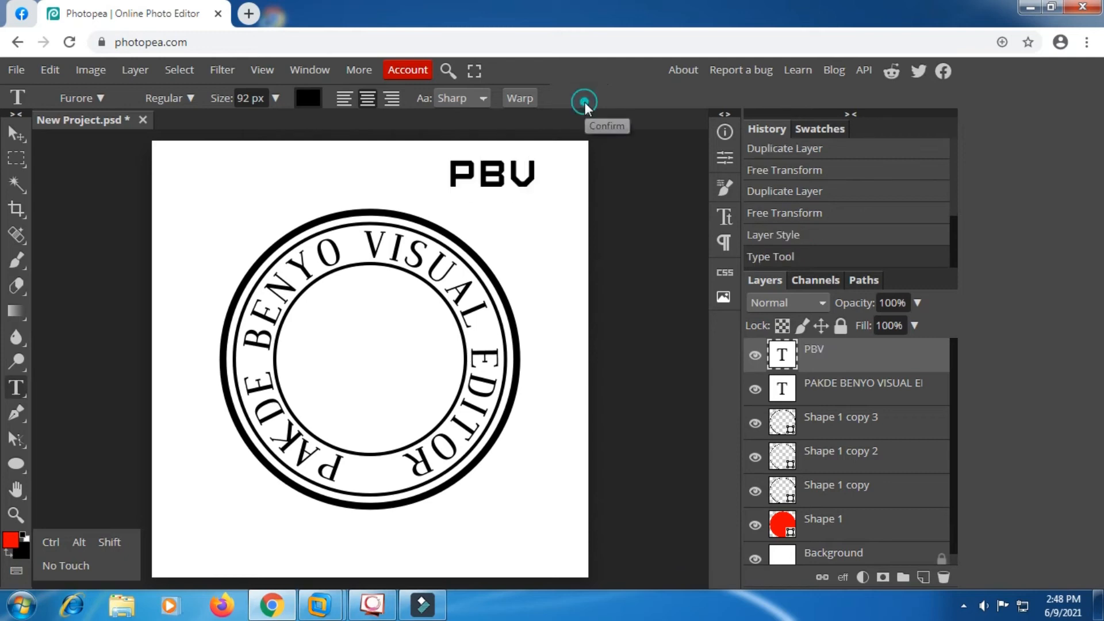
# Move the PBV text to the centre of the inner circle and enlarge its font size to 215 px
pyautogui.click(16, 133)
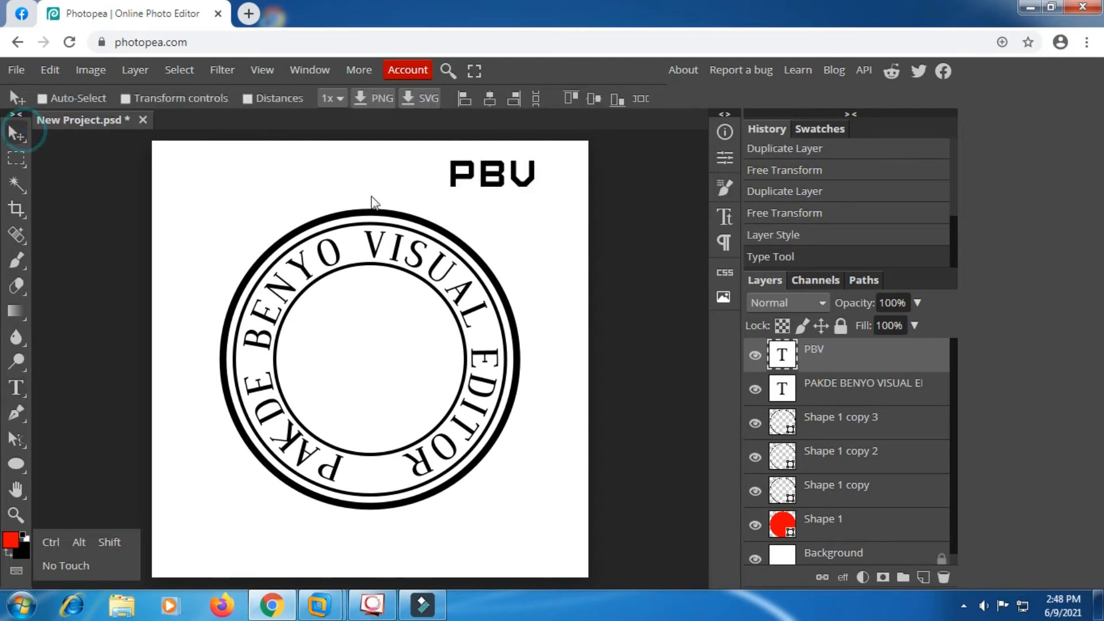
pyautogui.moveTo(499, 182); pyautogui.dragTo(374, 363)
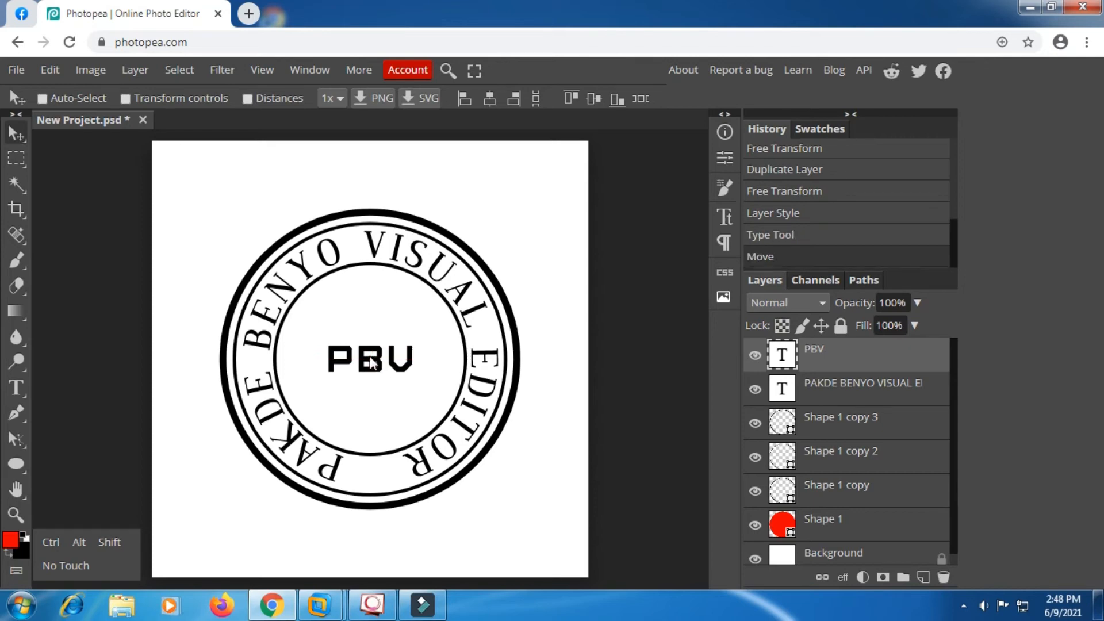
pyautogui.click(16, 387)
pyautogui.click(358, 368)
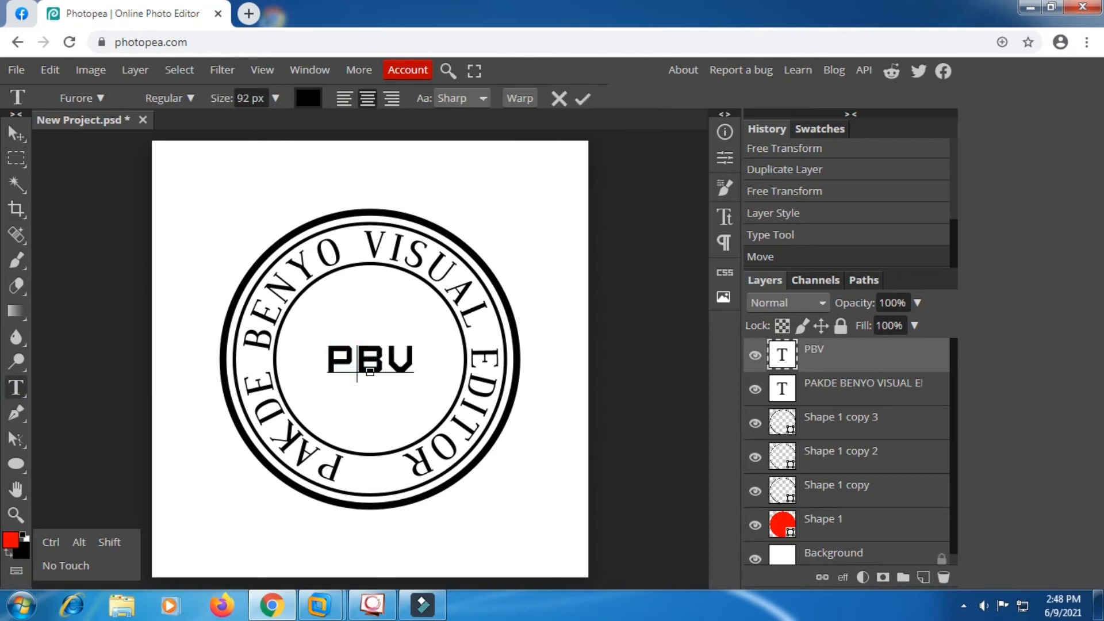
pyautogui.moveTo(329, 352); pyautogui.dragTo(416, 363)
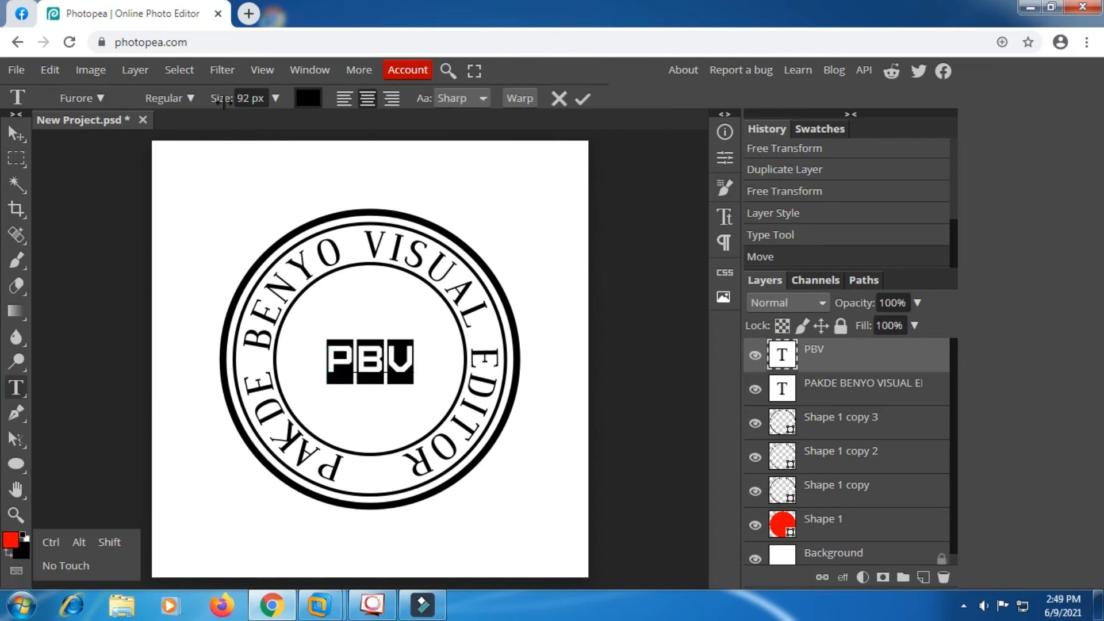
pyautogui.moveTo(217, 102); pyautogui.dragTo(302, 109)
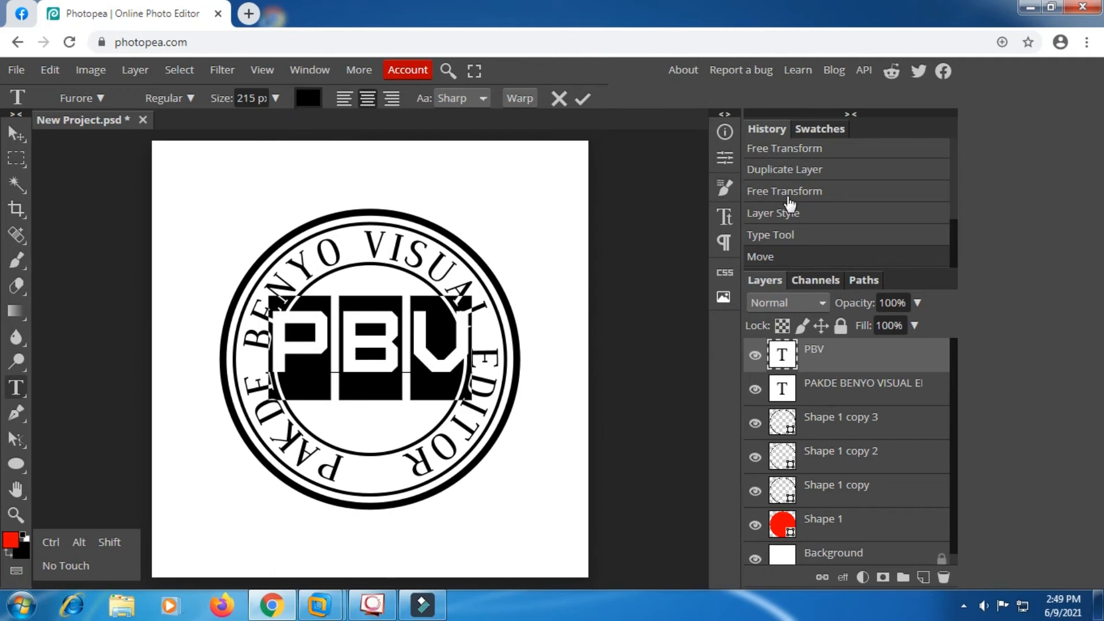
# Tighten the letter spacing of the PBV text to a tracking of -8% and commit the edit
pyautogui.click(724, 217)
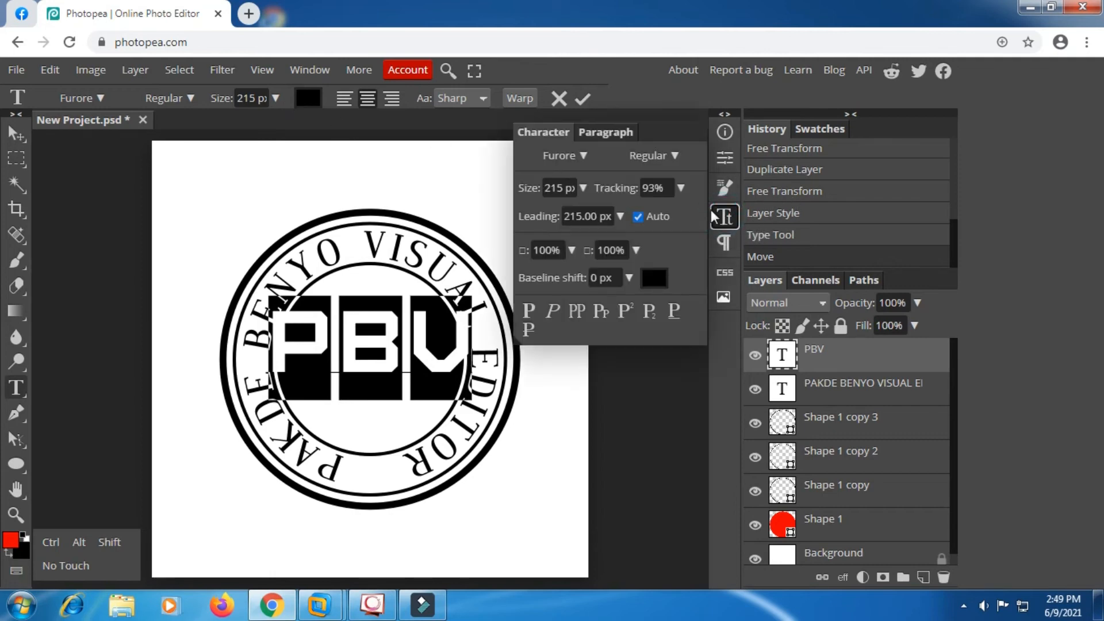
pyautogui.click(662, 185)
pyautogui.press('Down')
pyautogui.press('Down')
pyautogui.press('Down')
pyautogui.press('Down')
pyautogui.press('Down')
pyautogui.press('Down')
pyautogui.press('Down')
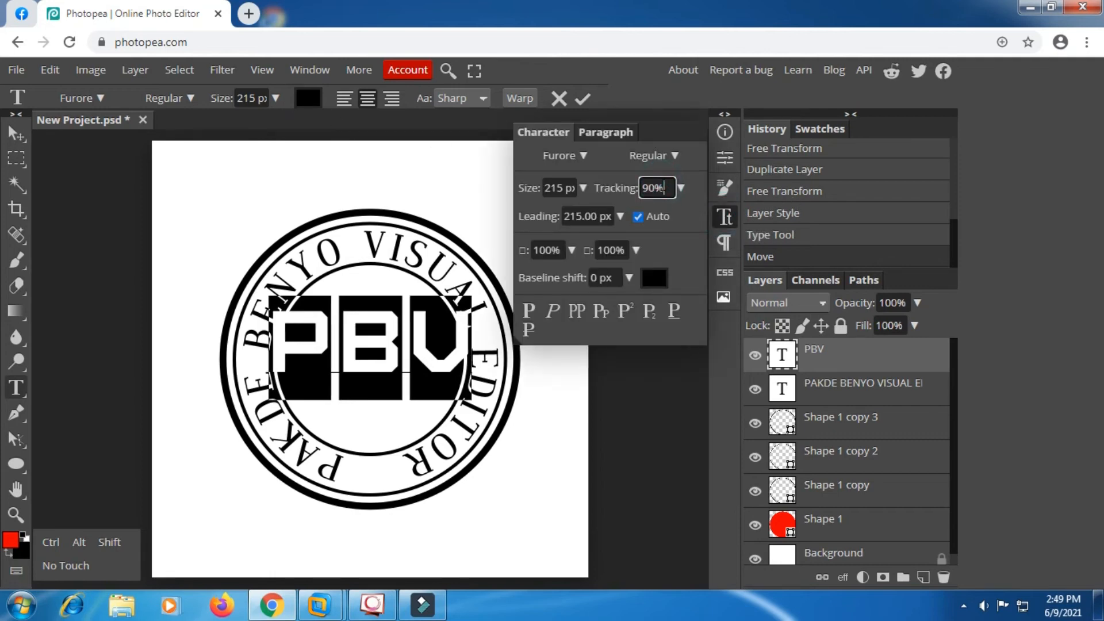
pyautogui.press('Down')
pyautogui.press('Down')
pyautogui.press('Down')
pyautogui.press('Down')
pyautogui.press('Down')
pyautogui.press('Down')
pyautogui.press('Down')
pyautogui.press('Down')
pyautogui.press('Down')
pyautogui.press('Down')
pyautogui.press('Down')
pyautogui.press('Down')
pyautogui.press('Down')
pyautogui.press('Down')
pyautogui.press('Down')
pyautogui.press('Down')
pyautogui.press('Down')
pyautogui.press('Down')
pyautogui.press('Down')
pyautogui.press('Down')
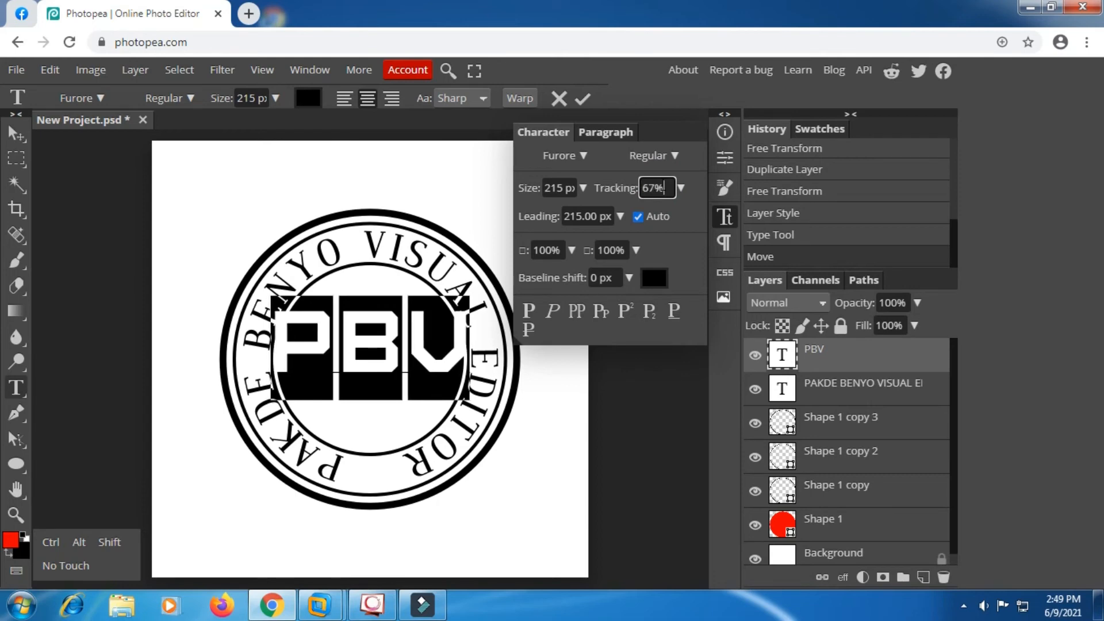
pyautogui.press('Down')
pyautogui.press('Down')
pyautogui.press('Down')
pyautogui.press('Down')
pyautogui.press('Down')
pyautogui.press('Down')
pyautogui.press('Down')
pyautogui.press('Down')
pyautogui.press('Down')
pyautogui.press('Down')
pyautogui.press('Down')
pyautogui.press('Down')
pyautogui.press('Down')
pyautogui.press('Down')
pyautogui.press('Down')
pyautogui.press('Down')
pyautogui.press('Down')
pyautogui.press('Down')
pyautogui.press('Down')
pyautogui.press('Down')
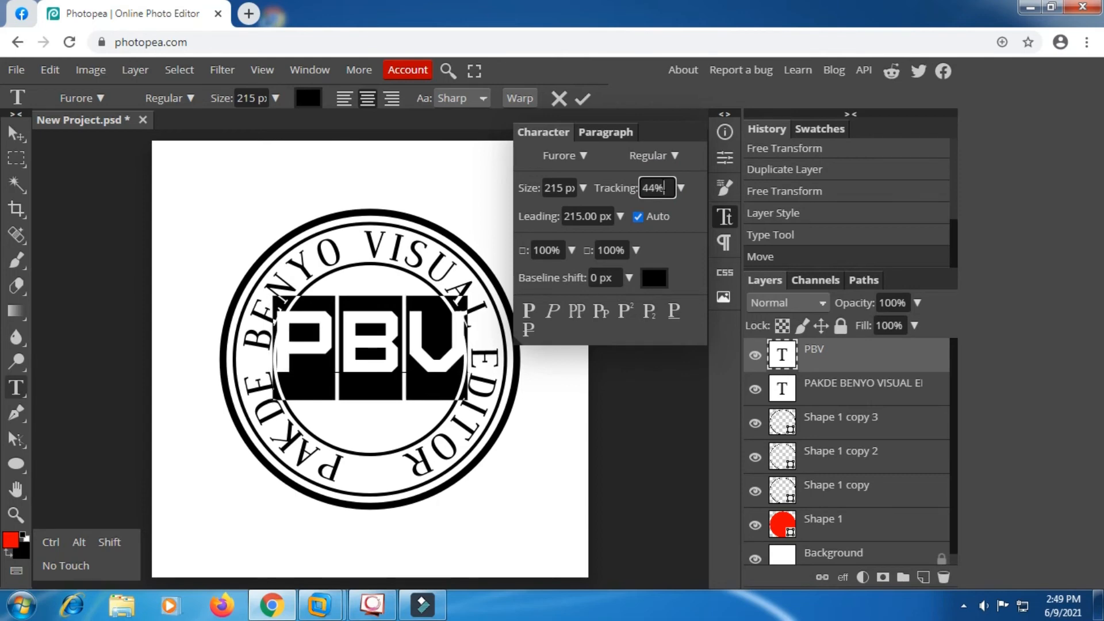
pyautogui.press('Down')
pyautogui.press('Down')
pyautogui.press('Down')
pyautogui.press('Down')
pyautogui.press('Down')
pyautogui.press('Down')
pyautogui.press('Down')
pyautogui.press('Down')
pyautogui.press('Down')
pyautogui.press('Down')
pyautogui.press('Down')
pyautogui.press('Down')
pyautogui.press('Down')
pyautogui.press('Down')
pyautogui.press('Down')
pyautogui.press('Down')
pyautogui.press('Down')
pyautogui.press('Down')
pyautogui.press('Down')
pyautogui.press('Down')
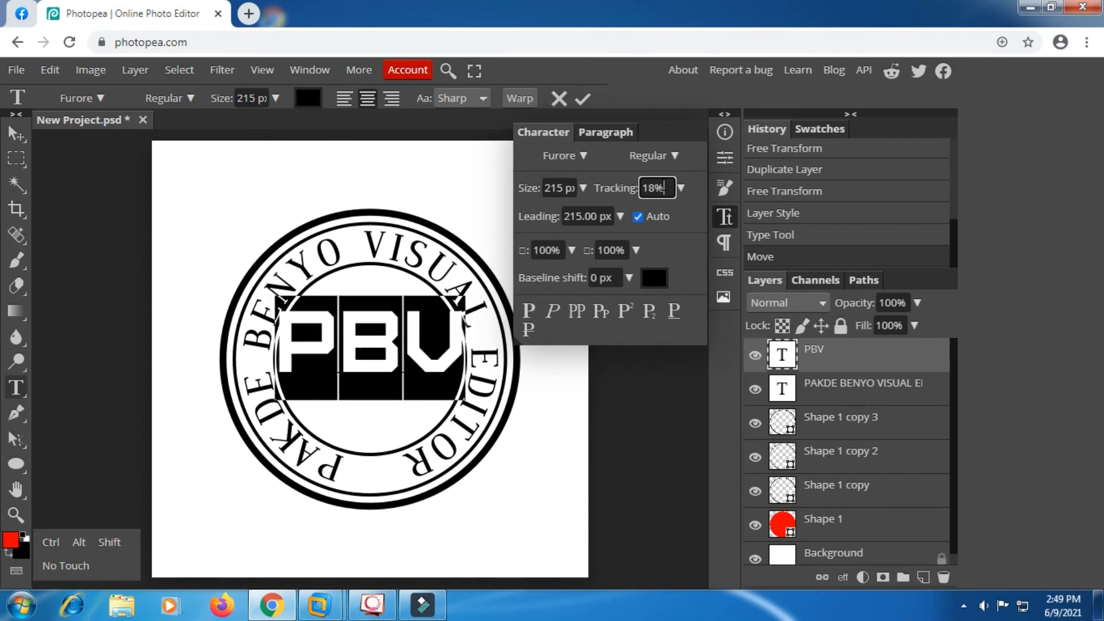
pyautogui.press('Down')
pyautogui.press('Down')
pyautogui.press('Down')
pyautogui.press('Down')
pyautogui.press('Down')
pyautogui.press('Down')
pyautogui.press('Down')
pyautogui.press('Down')
pyautogui.press('Down')
pyautogui.press('Down')
pyautogui.press('Down')
pyautogui.press('Down')
pyautogui.press('Down')
pyautogui.press('Down')
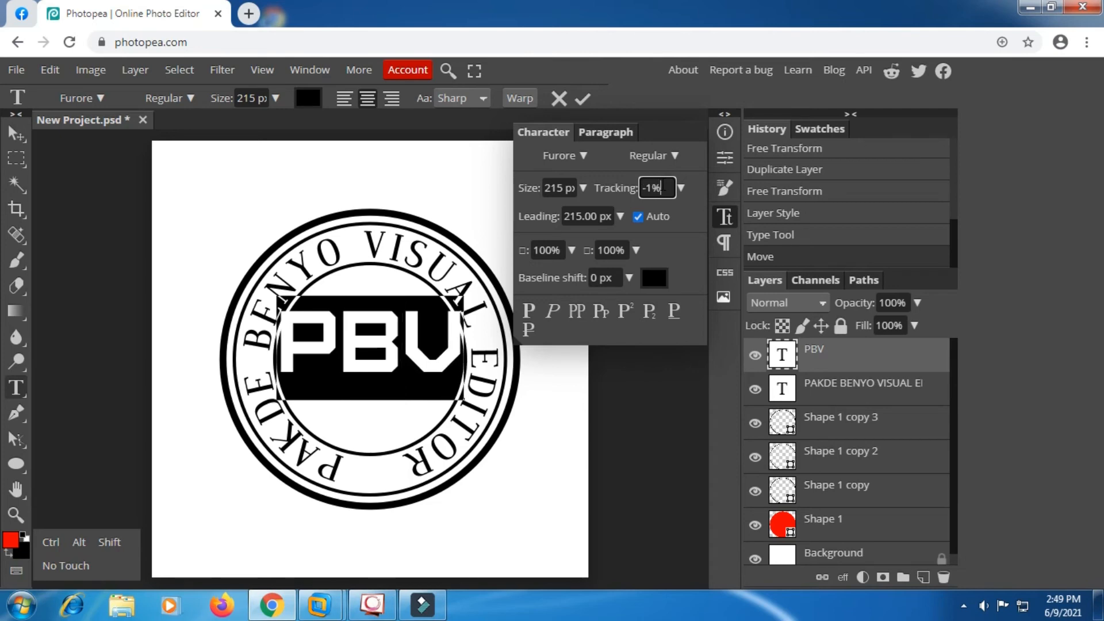
pyautogui.press('Down')
pyautogui.press('Down')
pyautogui.press('Down')
pyautogui.press('Down')
pyautogui.press('Down')
pyautogui.press('Down')
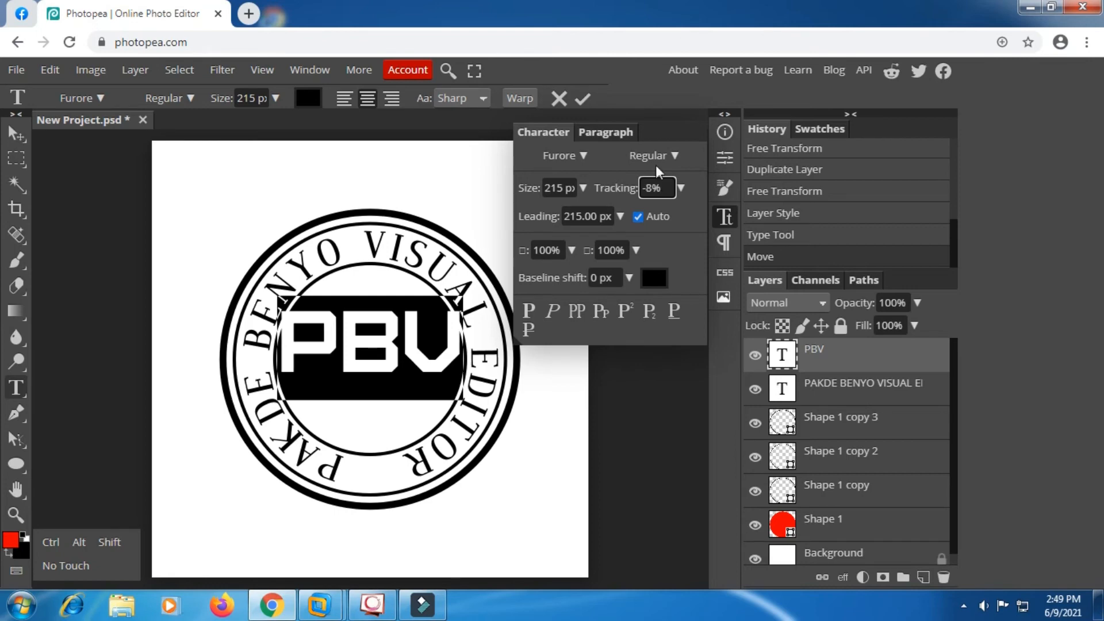
pyautogui.click(584, 100)
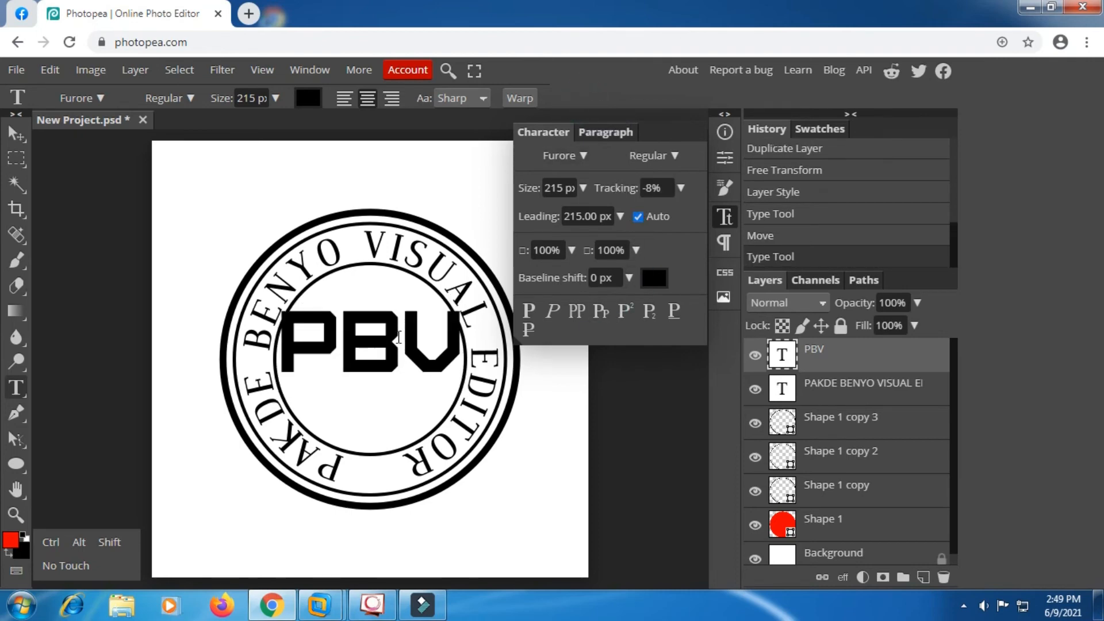
# Identify the PBV layer by toggling its visibility, and rasterize it
pyautogui.click(755, 355)
pyautogui.click(755, 354)
pyautogui.rightClick(835, 361)
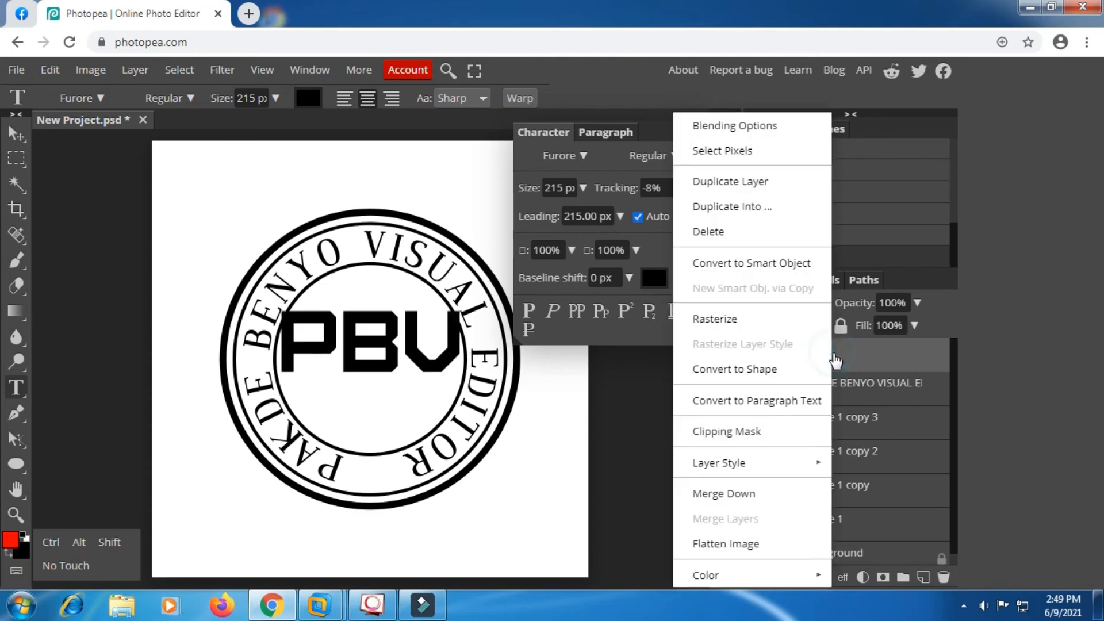
pyautogui.click(767, 318)
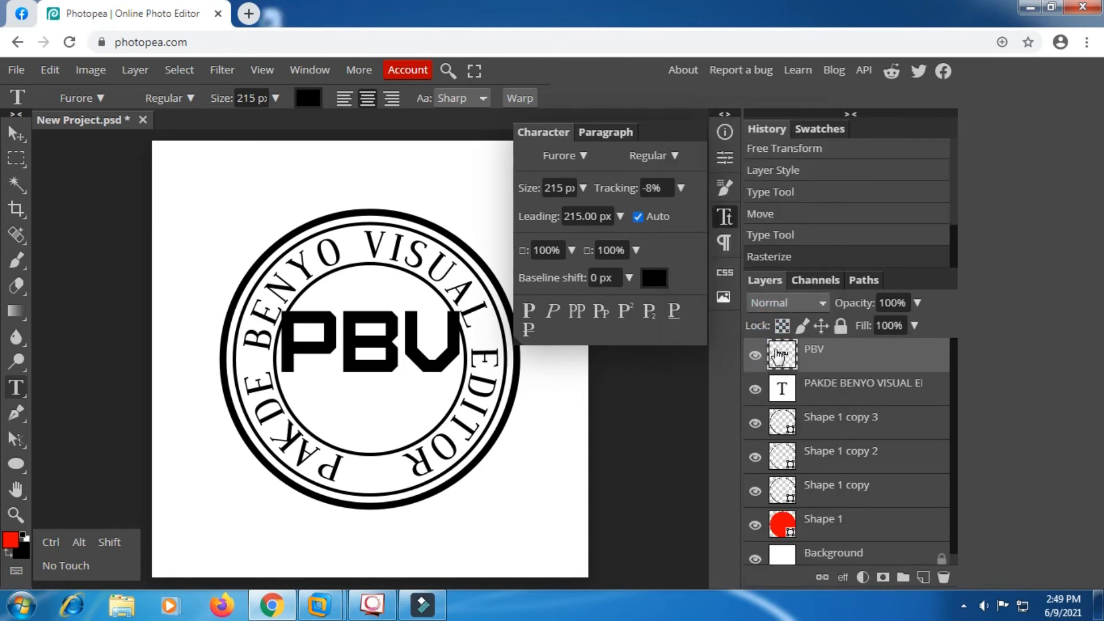
# Free-transform the PBV monogram to about 81% width and 256% height, centred inside the inner circle
pyautogui.click(16, 159)
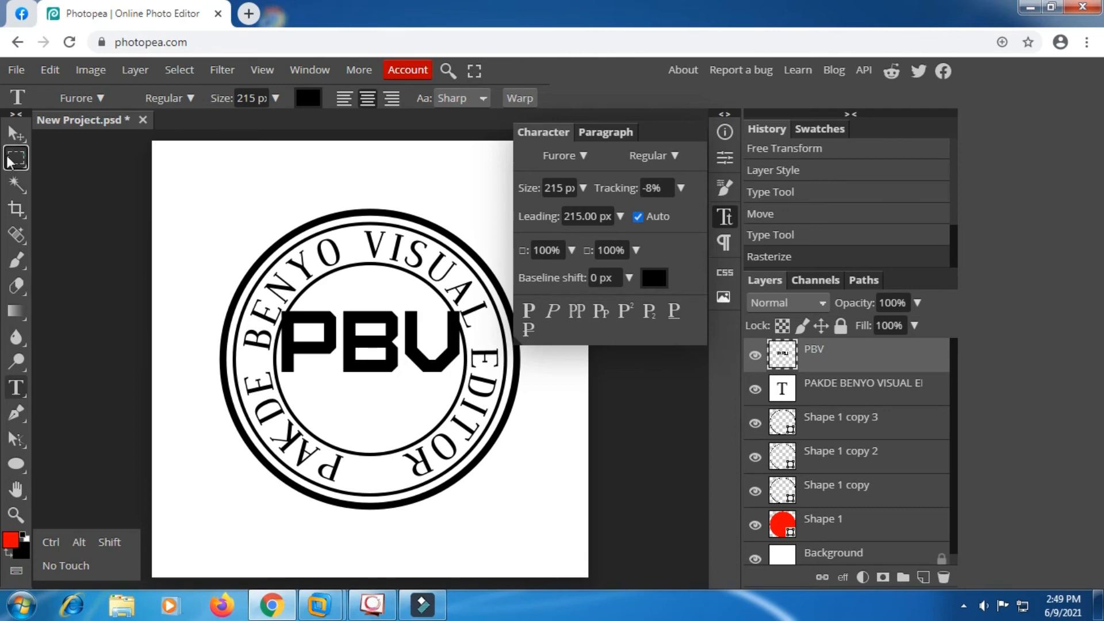
pyautogui.rightClick(426, 317)
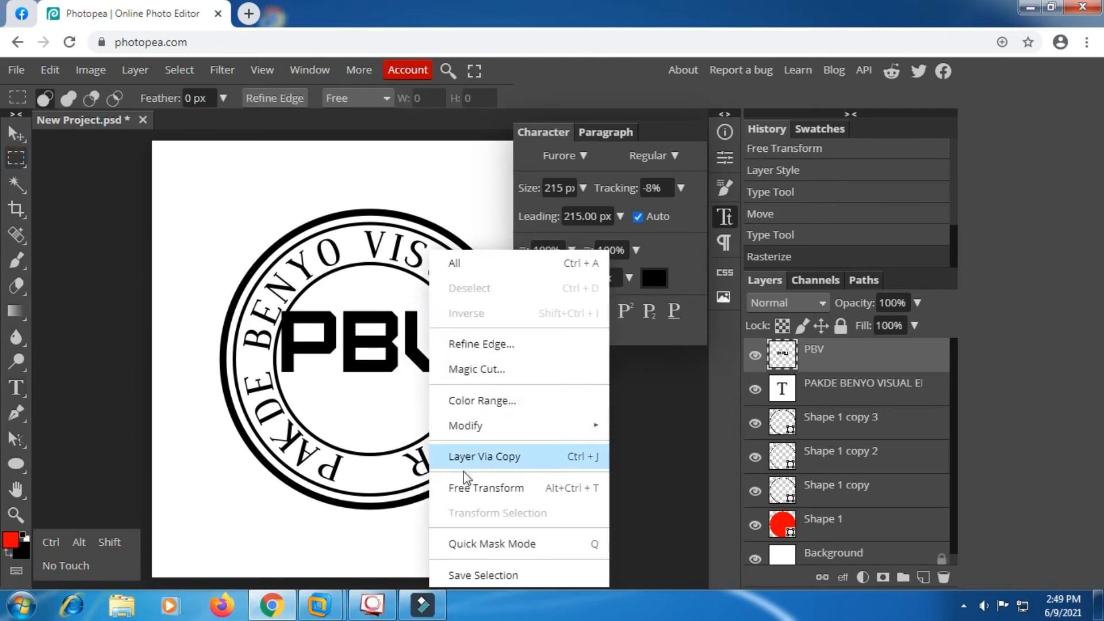
pyautogui.click(471, 492)
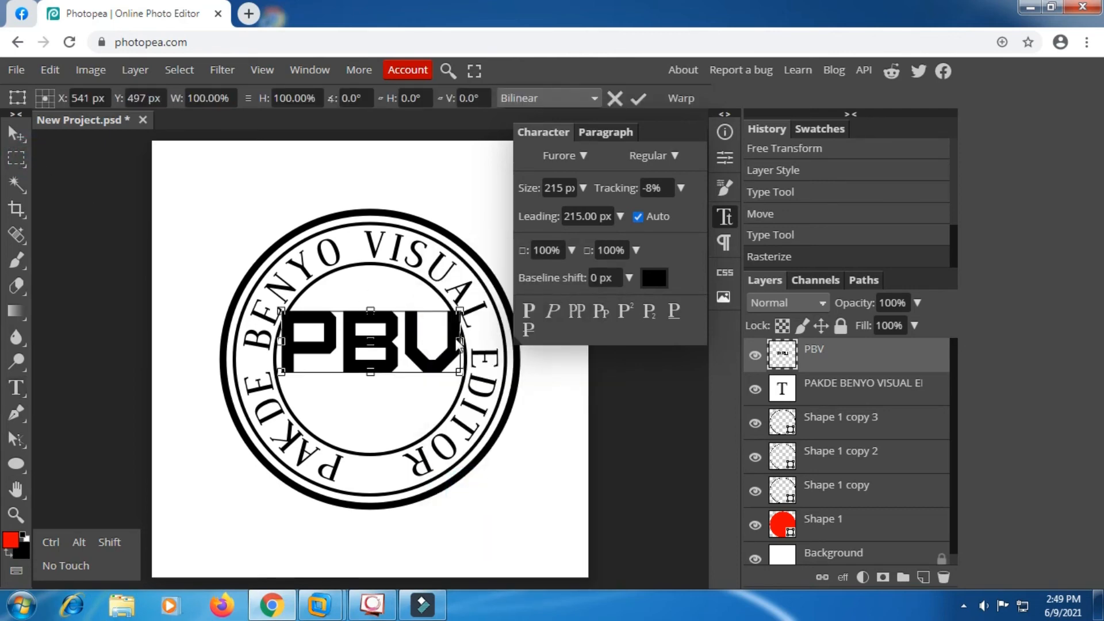
pyautogui.moveTo(460, 340); pyautogui.dragTo(406, 335)
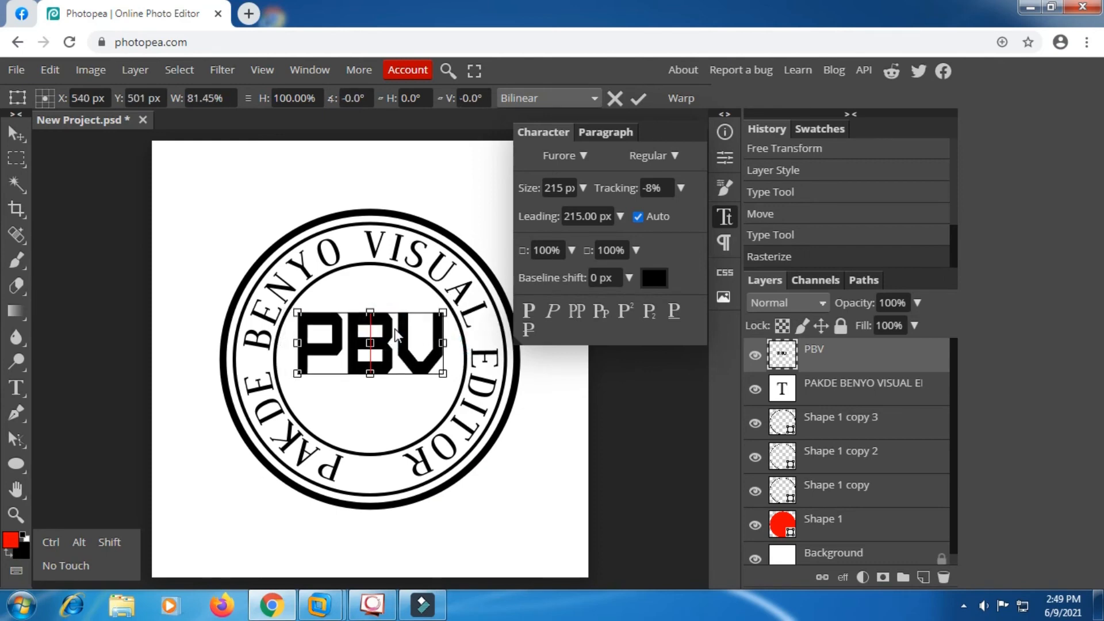
pyautogui.moveTo(368, 375); pyautogui.dragTo(367, 416)
pyautogui.moveTo(369, 310); pyautogui.dragTo(370, 296)
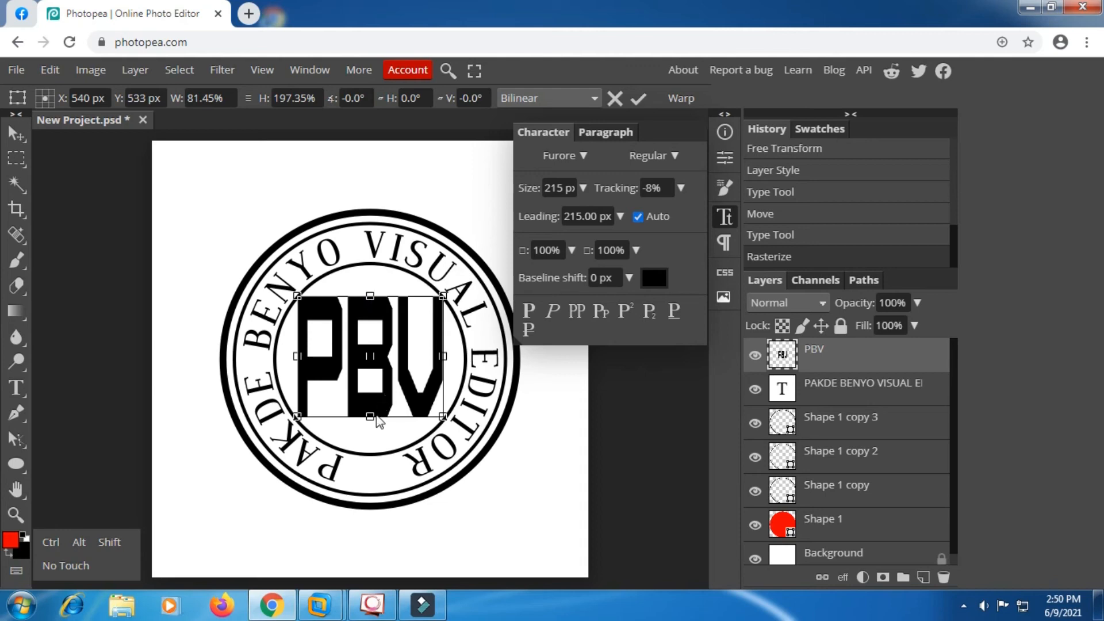
pyautogui.moveTo(370, 417); pyautogui.dragTo(370, 436)
pyautogui.moveTo(370, 295); pyautogui.dragTo(371, 281)
# Warp the PBV monogram by pulling its four outer corners vertically inward to follow the inner circle, commit the transform, and clear any stray selection
pyautogui.rightClick(372, 313)
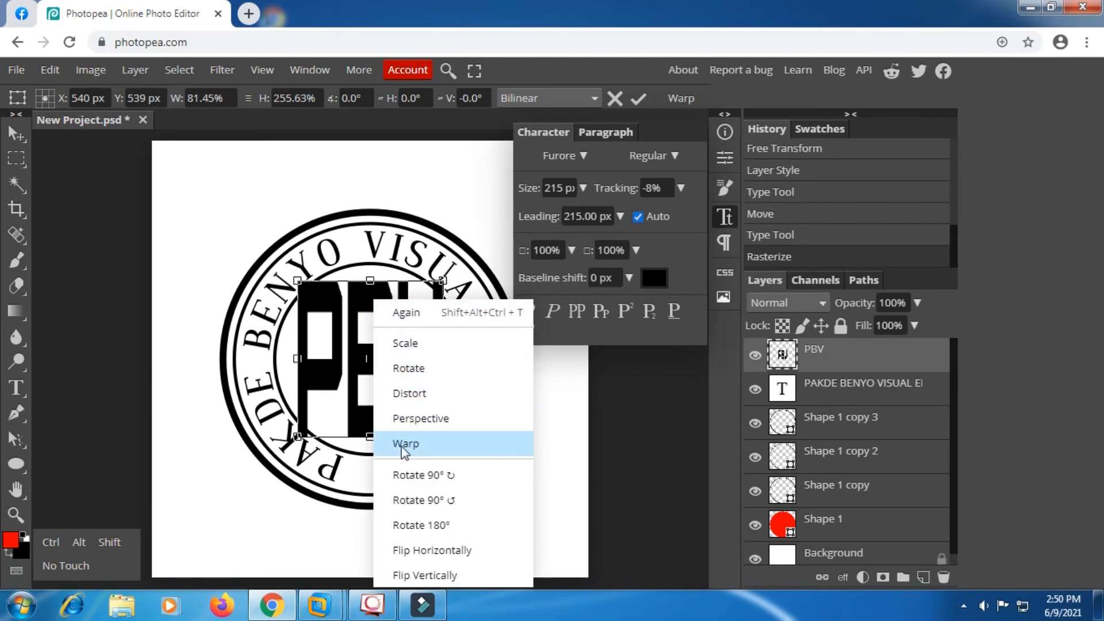
pyautogui.click(425, 447)
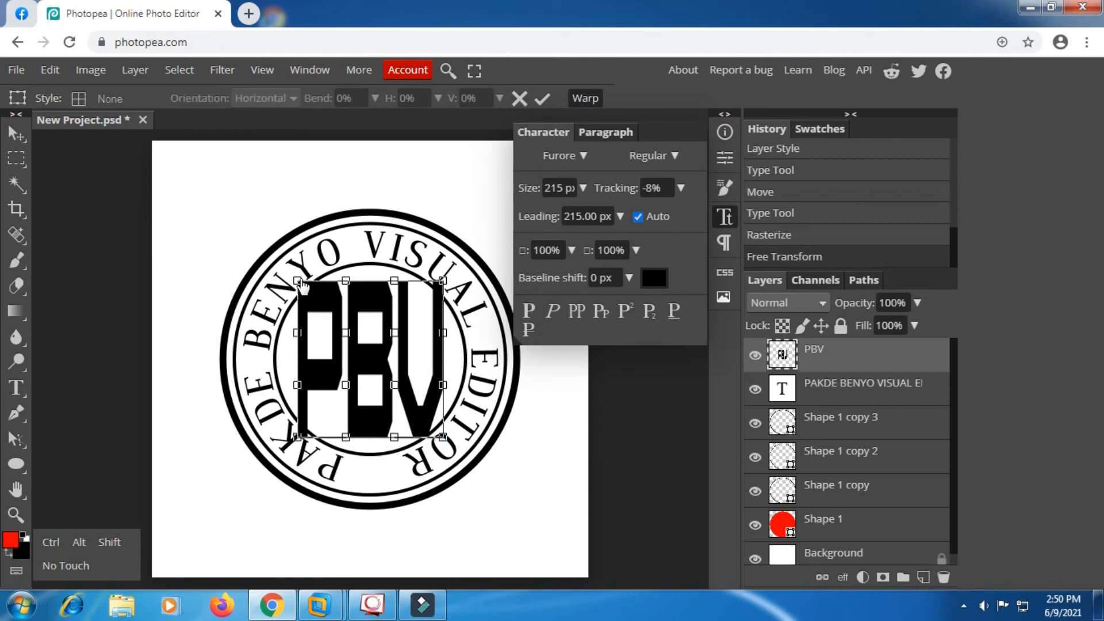
pyautogui.moveTo(301, 283); pyautogui.dragTo(301, 304)
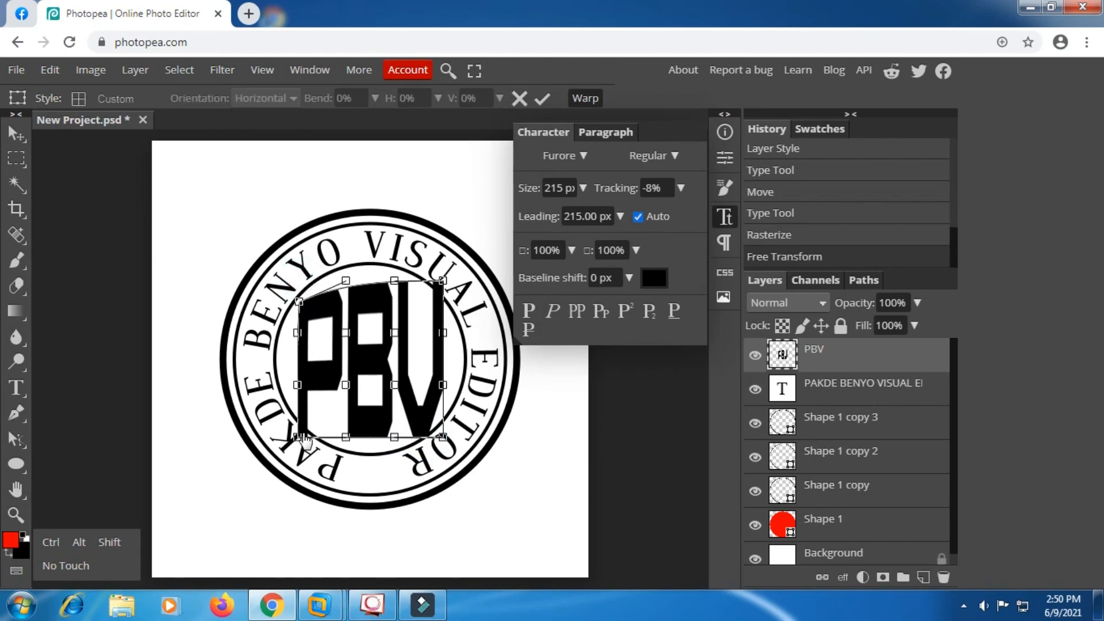
pyautogui.moveTo(301, 440); pyautogui.dragTo(300, 422)
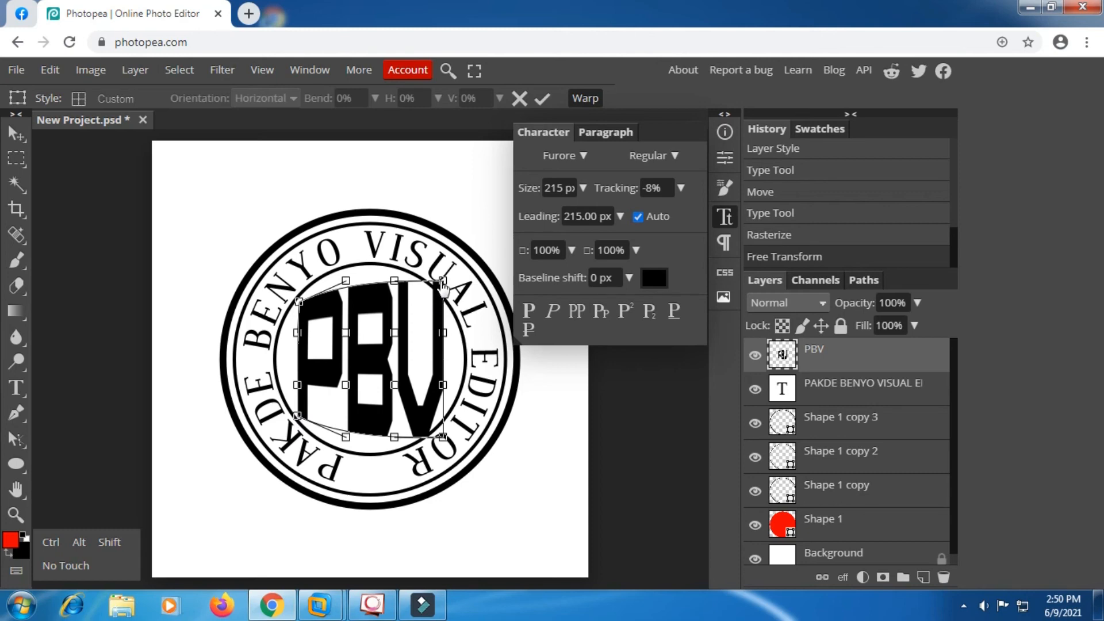
pyautogui.moveTo(443, 282); pyautogui.dragTo(441, 302)
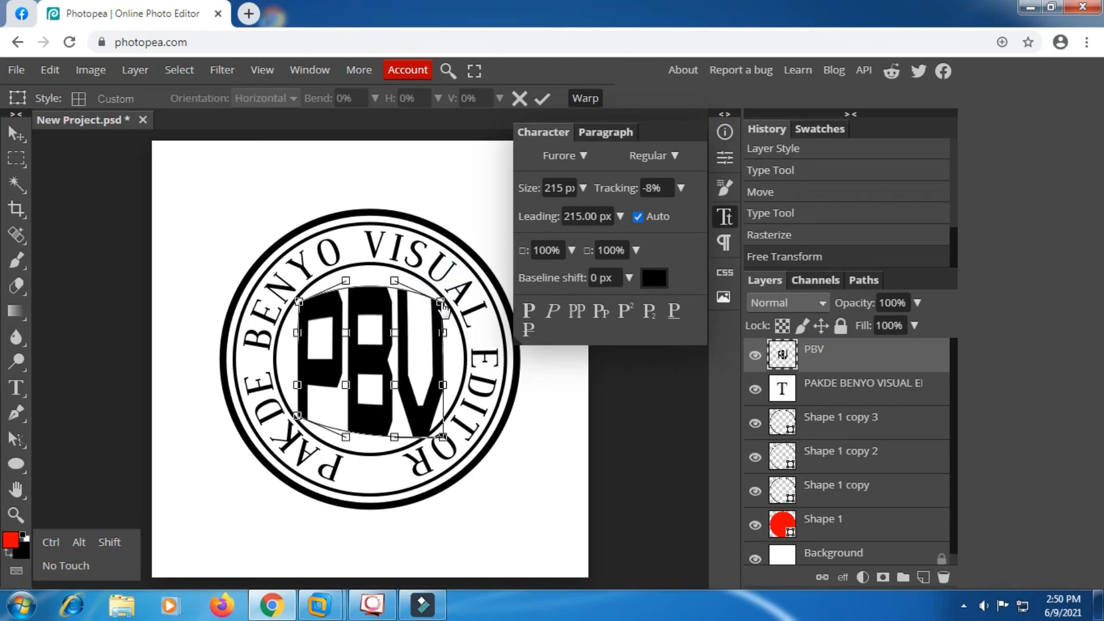
pyautogui.moveTo(444, 437); pyautogui.dragTo(444, 417)
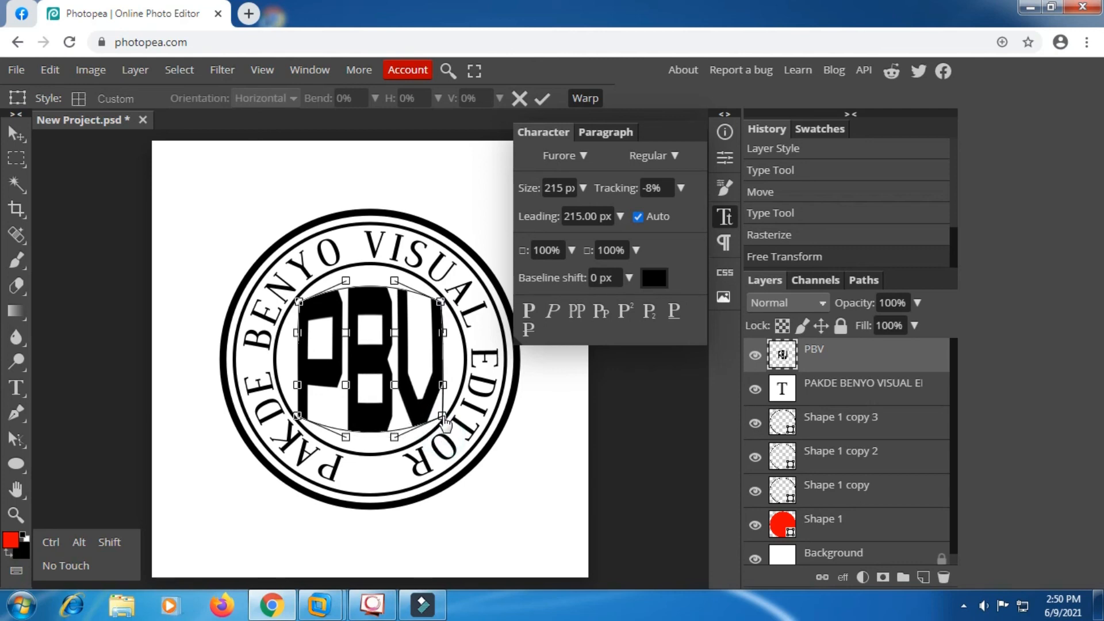
pyautogui.doubleClick(346, 436)
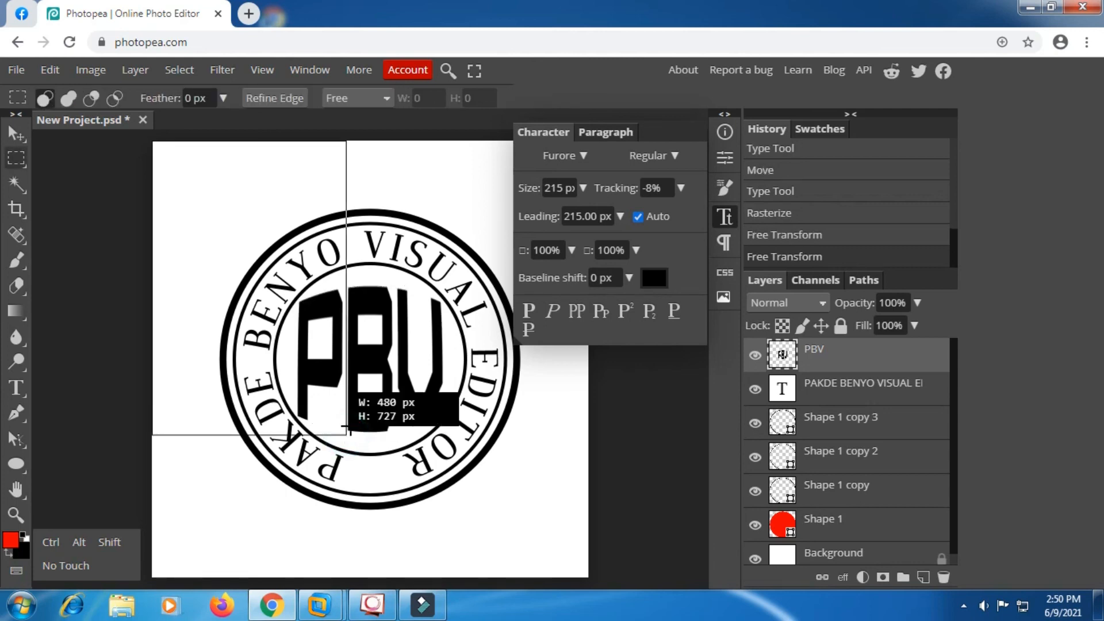
pyautogui.click(373, 379)
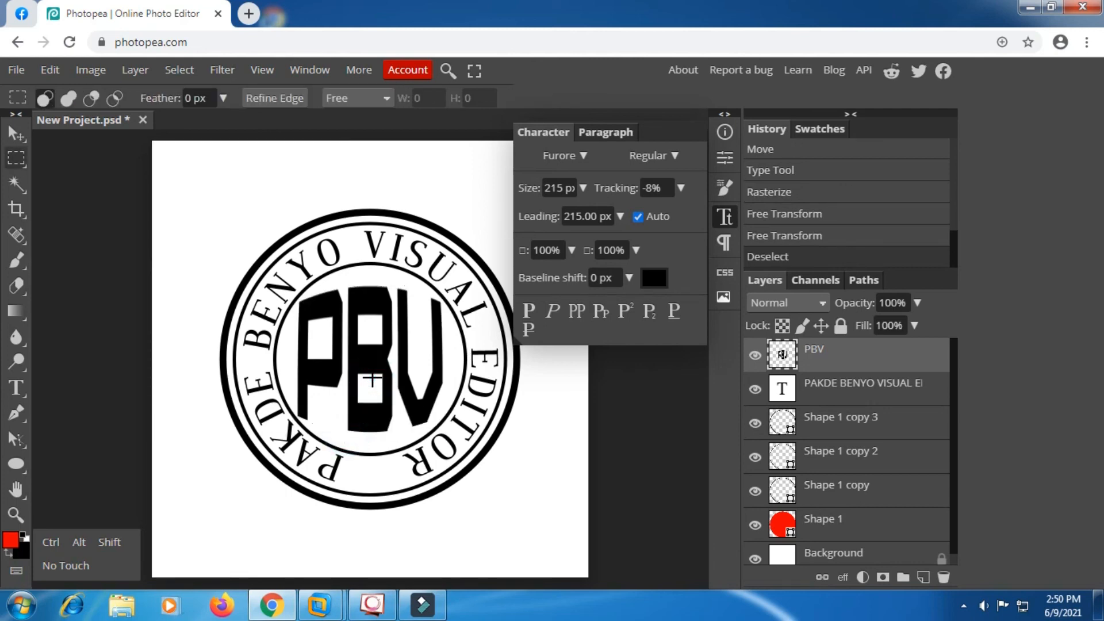
# Switch to the Move tool, collapse the character settings, and hide the Background layer behind the badge
pyautogui.click(17, 134)
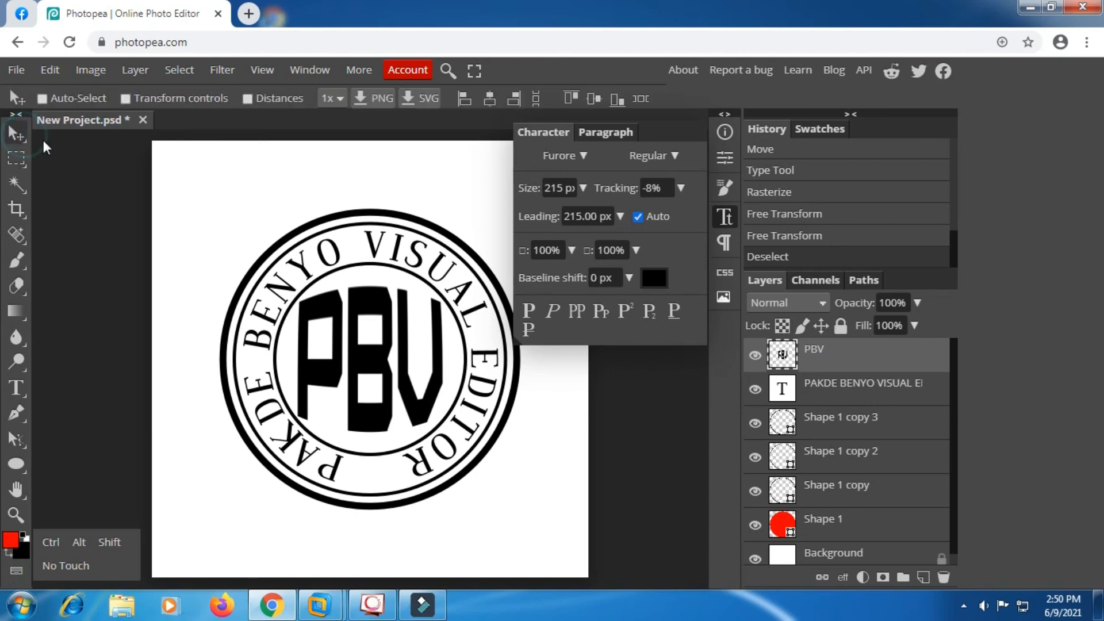
pyautogui.moveTo(385, 341); pyautogui.dragTo(379, 339)
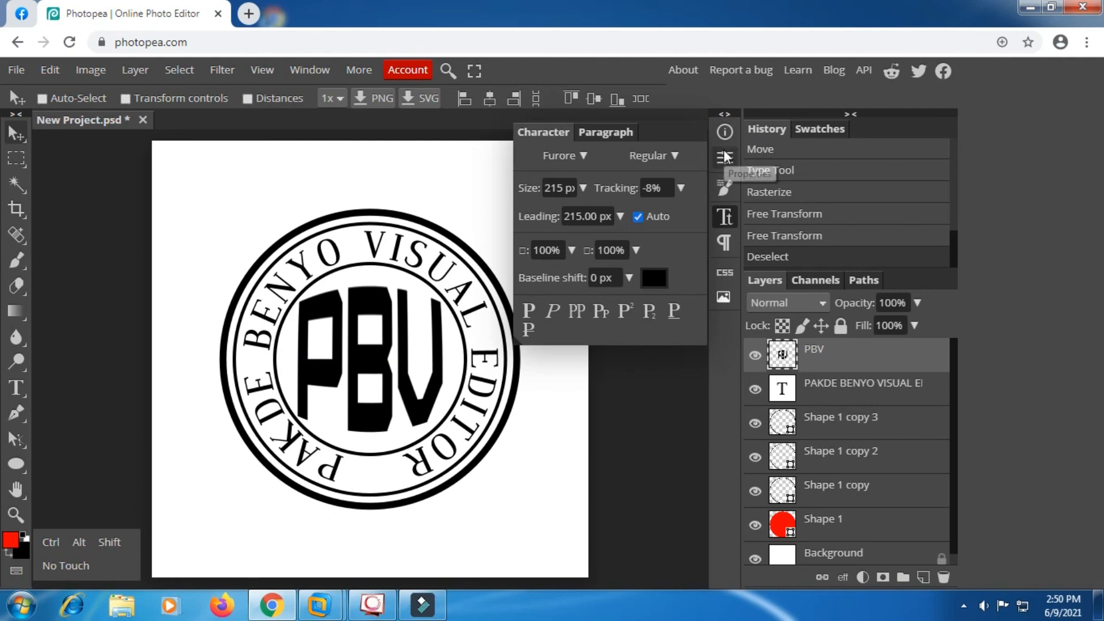
pyautogui.click(724, 217)
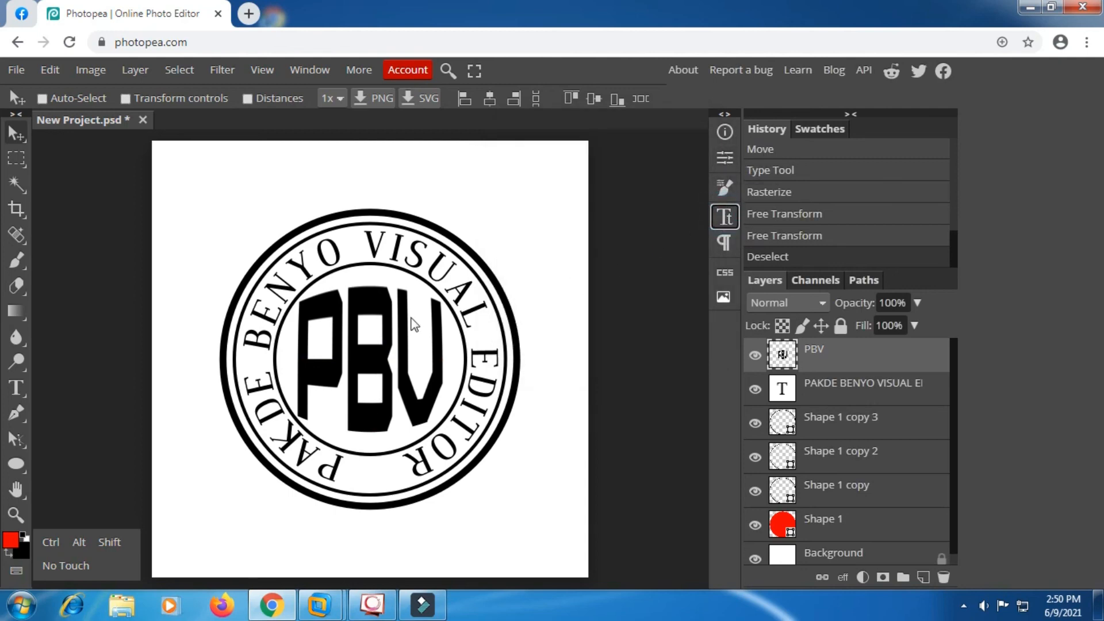
pyautogui.scroll(-3, 455, 374)
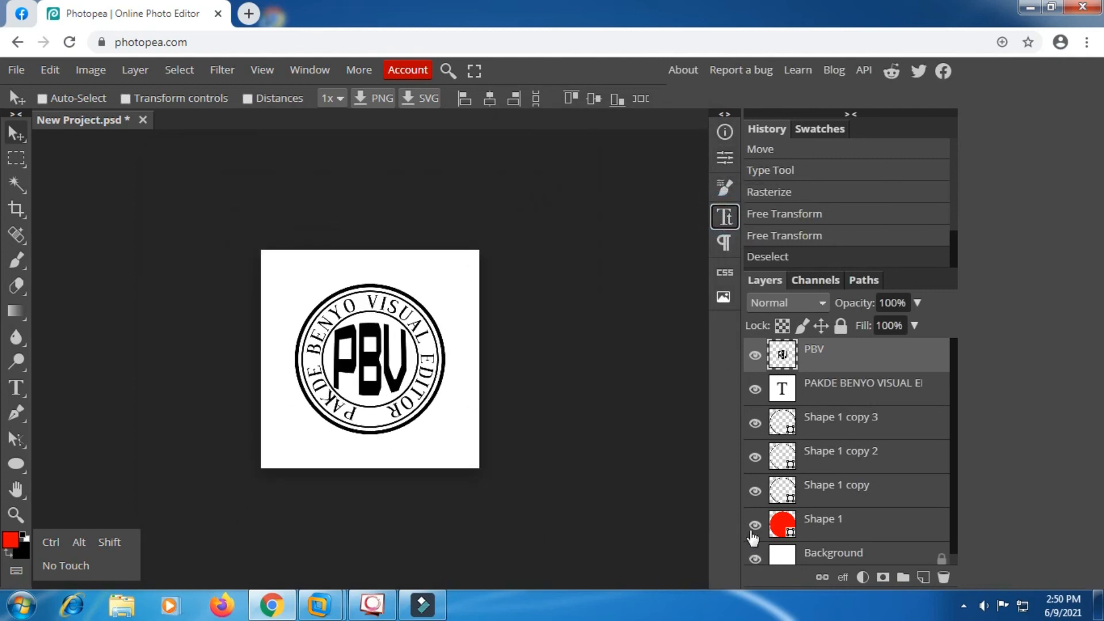
pyautogui.click(755, 560)
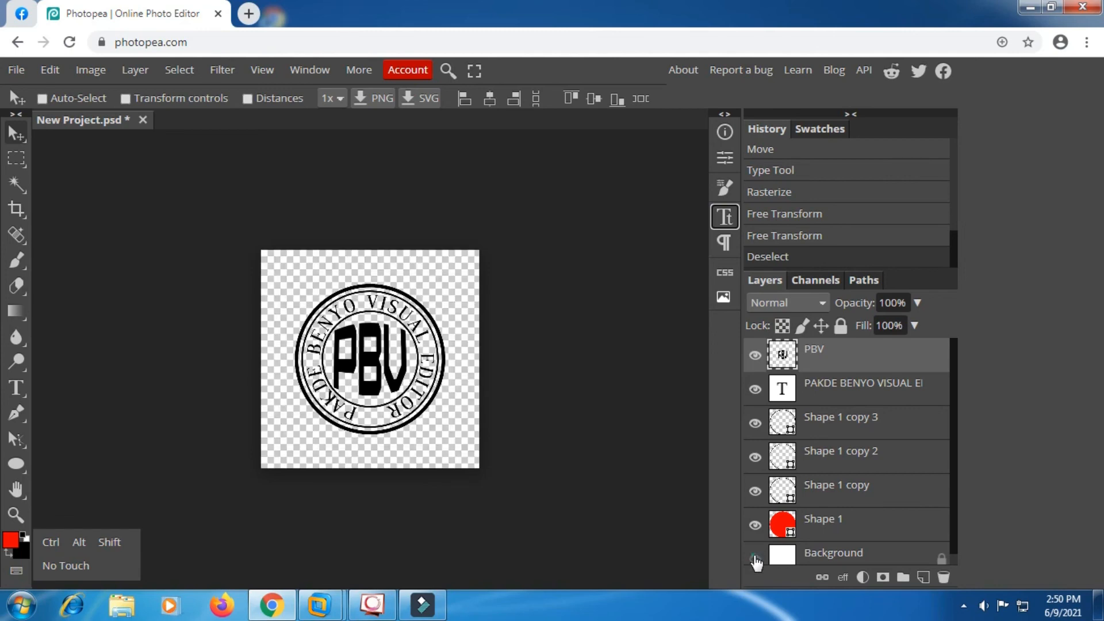
pyautogui.scroll(3, 401, 398)
pyautogui.scroll(2, 398, 398)
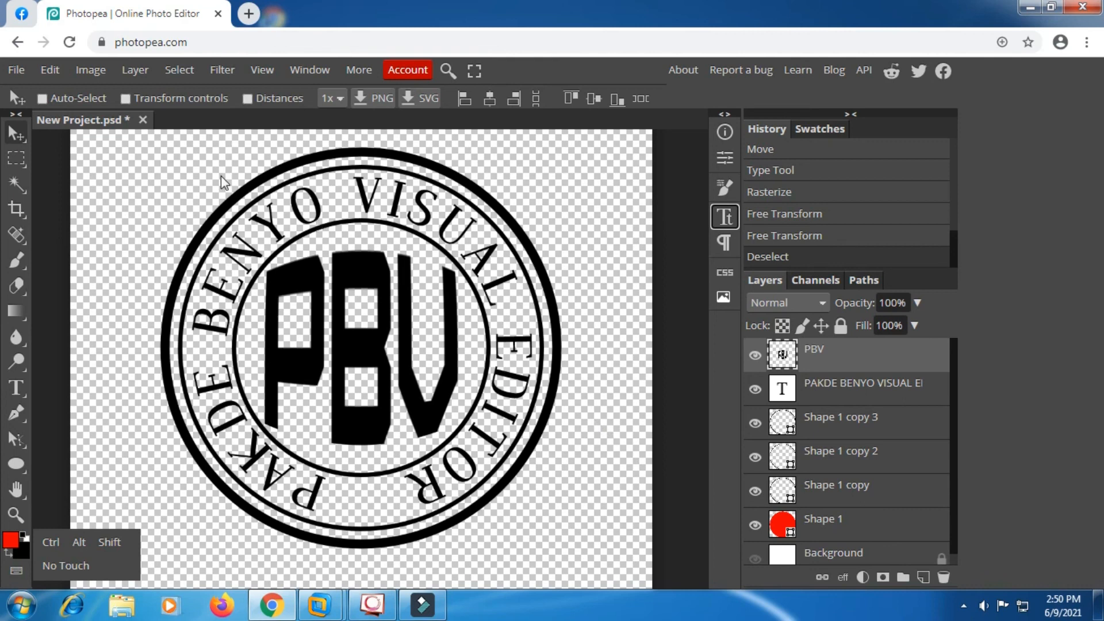
# Export the badge as a 1080 × 1080 px PNG at 100% quality and save the file
pyautogui.click(17, 70)
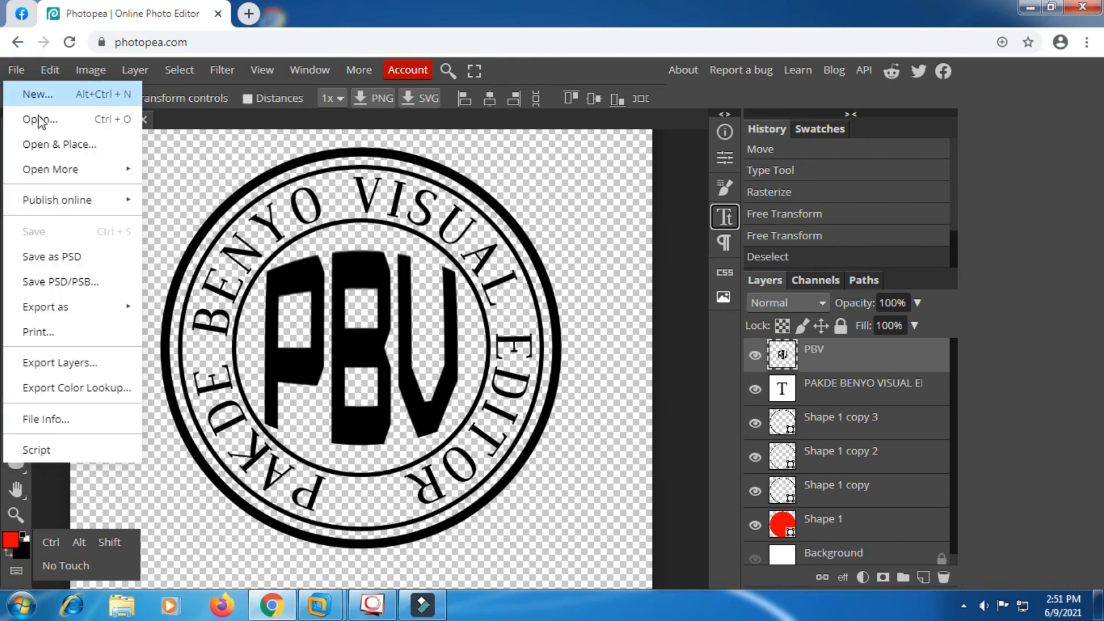
pyautogui.moveTo(92, 307)
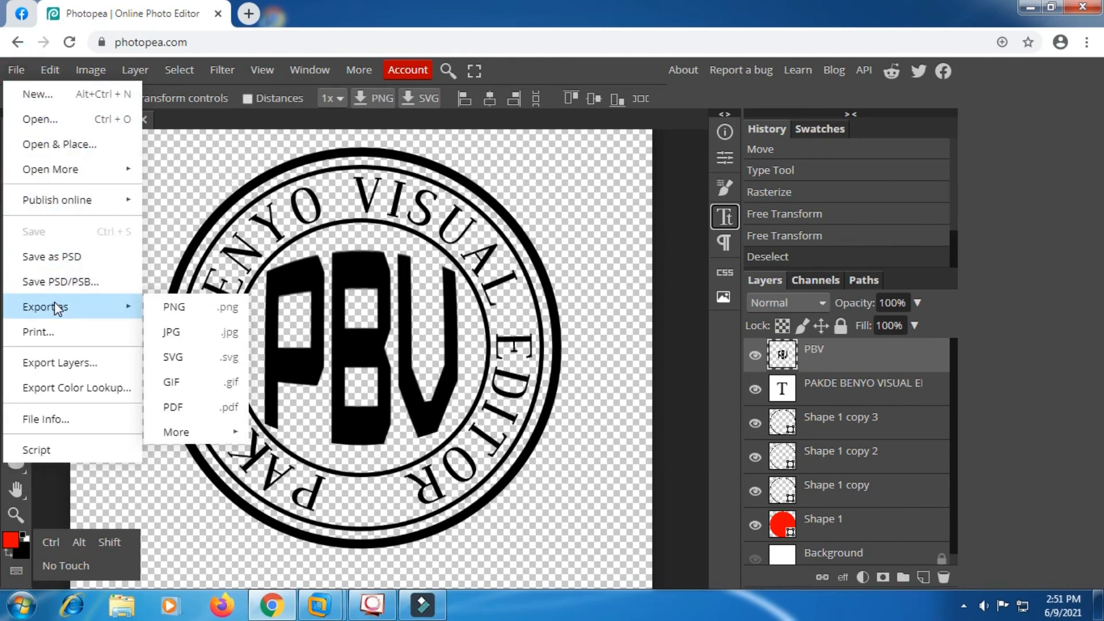
pyautogui.click(207, 306)
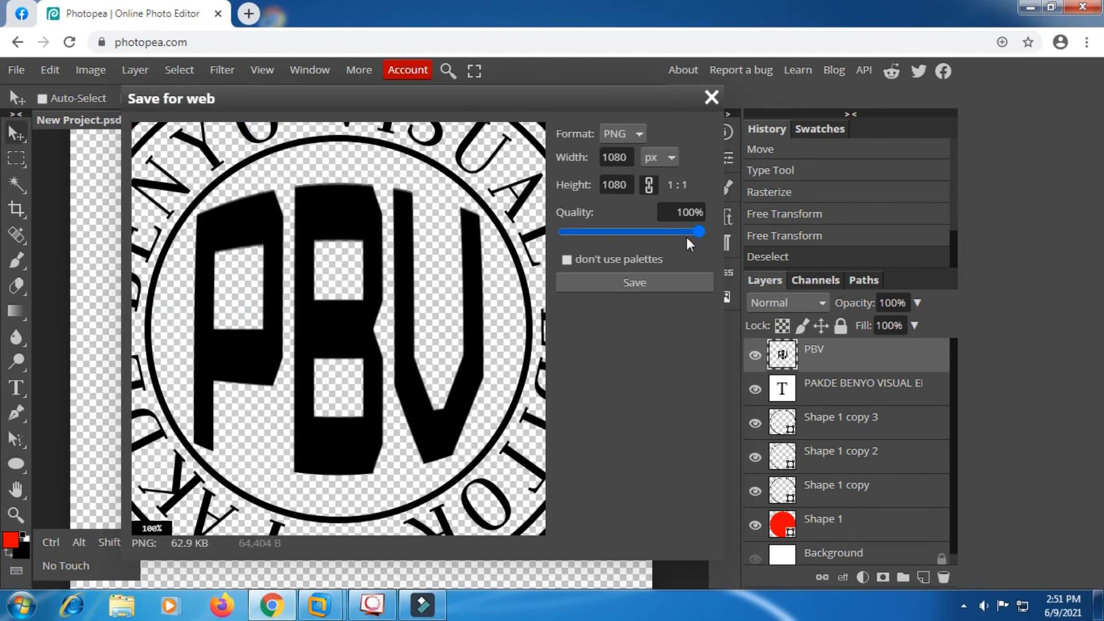
pyautogui.click(633, 283)
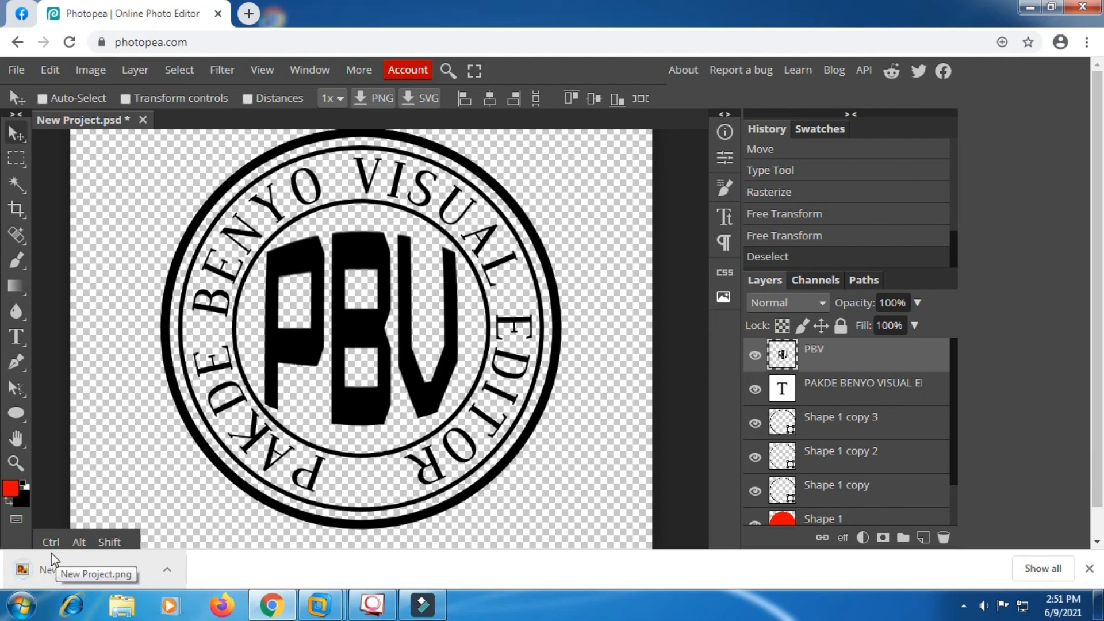
# Open the exported New Project.png in Windows Photo Viewer and inspect the badge at different magnifications
pyautogui.click(23, 574)
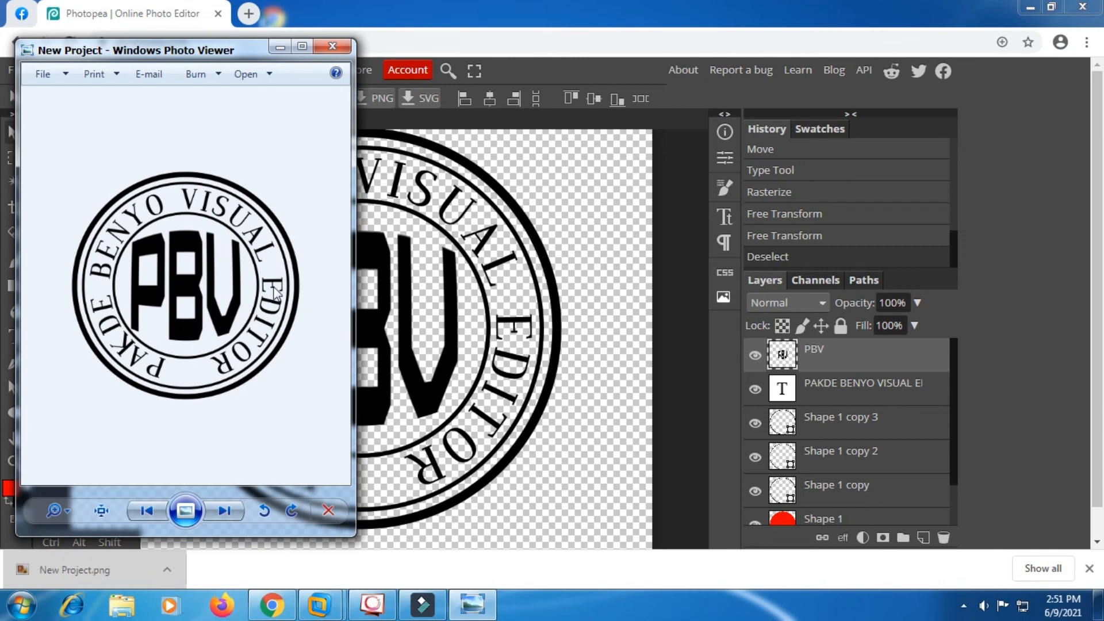
pyautogui.scroll(5, 214, 296)
pyautogui.scroll(-5, 214, 296)
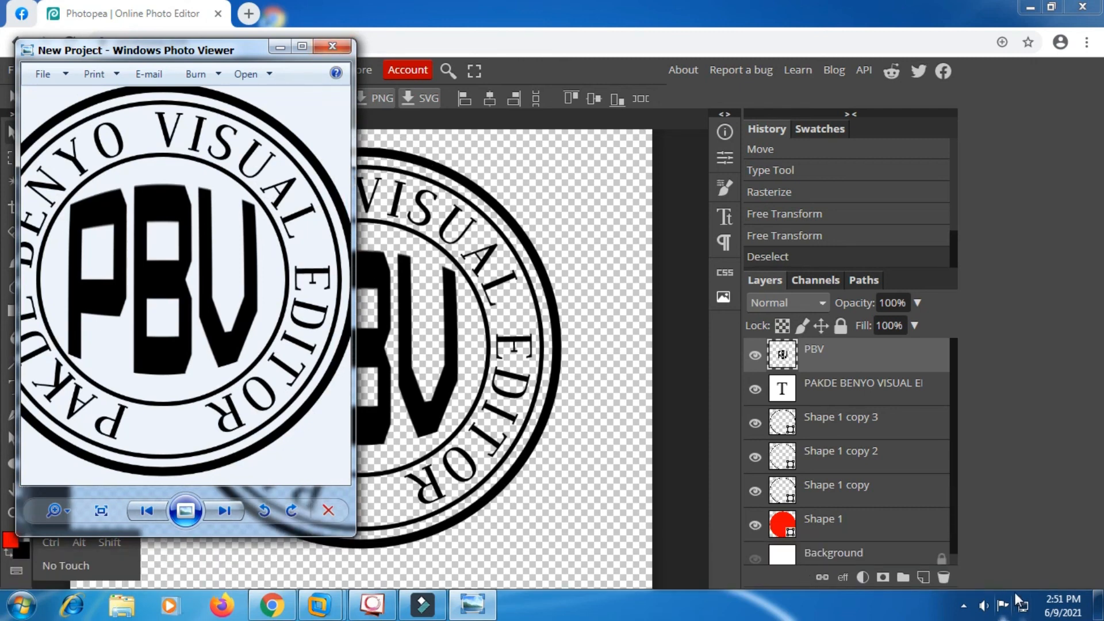
pyautogui.click(963, 606)
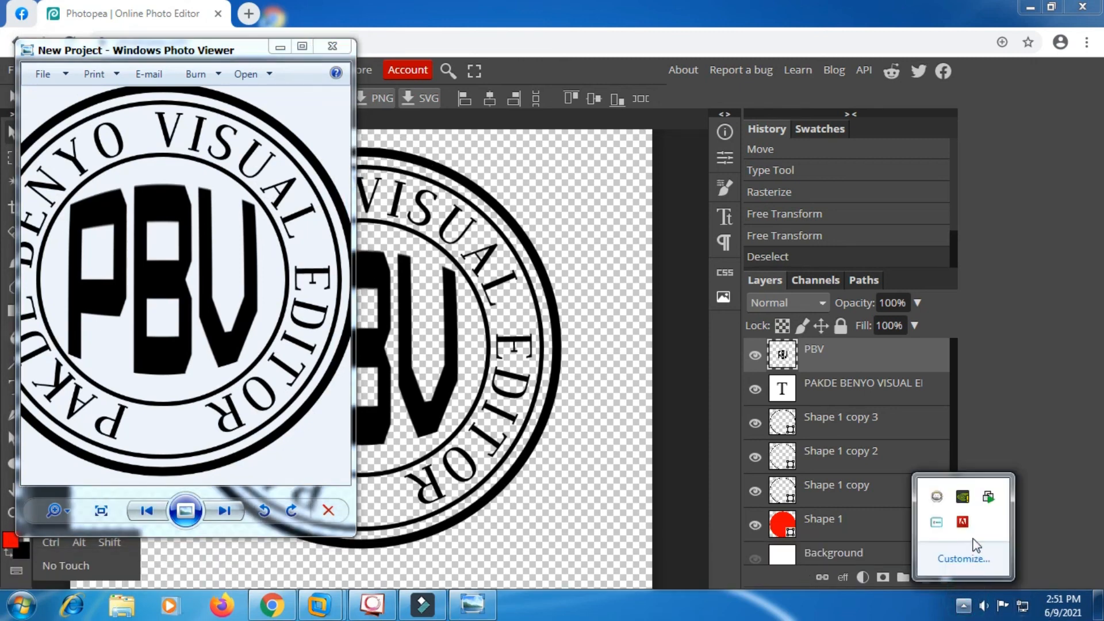
pyautogui.rightClick(938, 522)
pyautogui.click(944, 453)
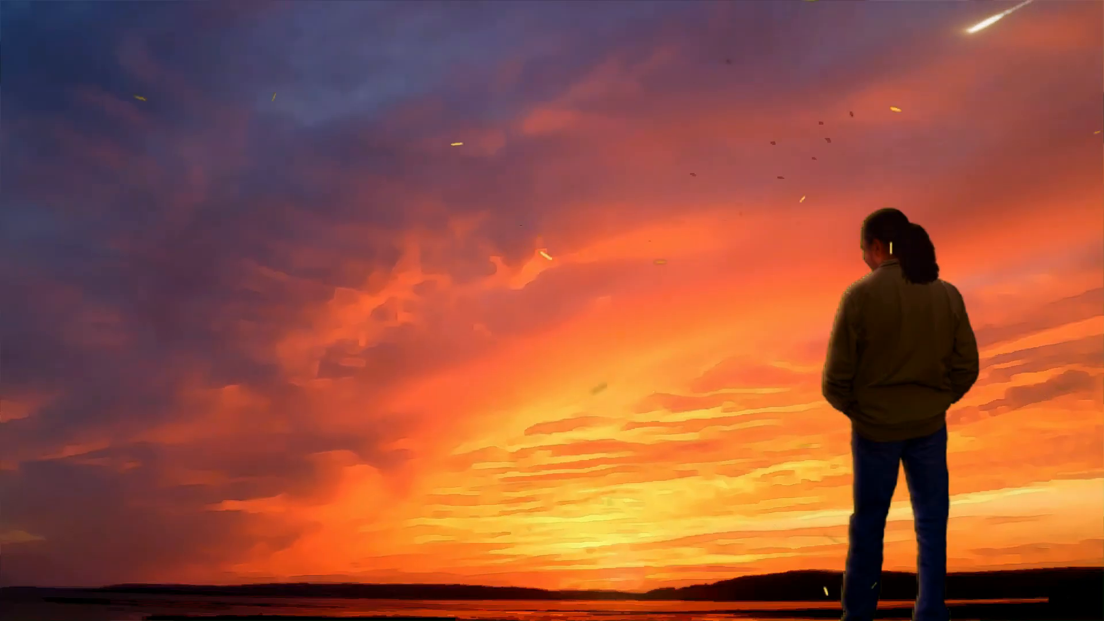